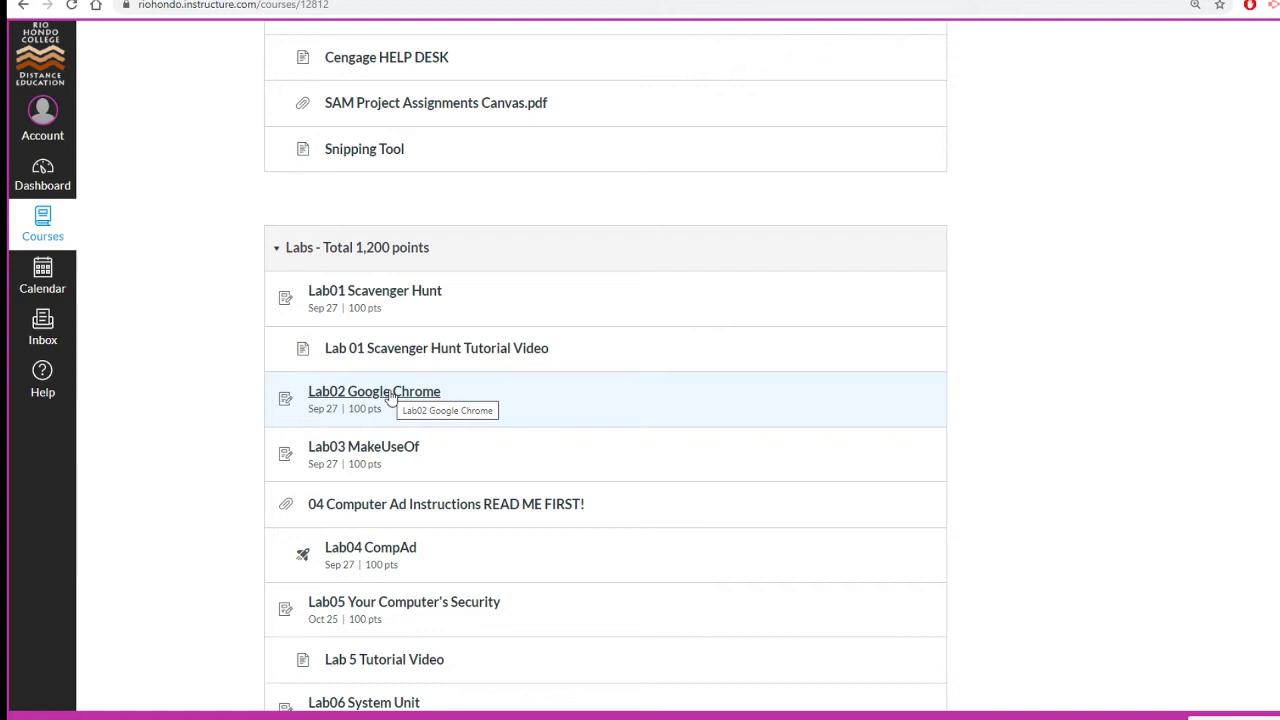
# Open the Lab02 Google Chrome assignment from the course's Labs module.
pyautogui.click(390, 396)
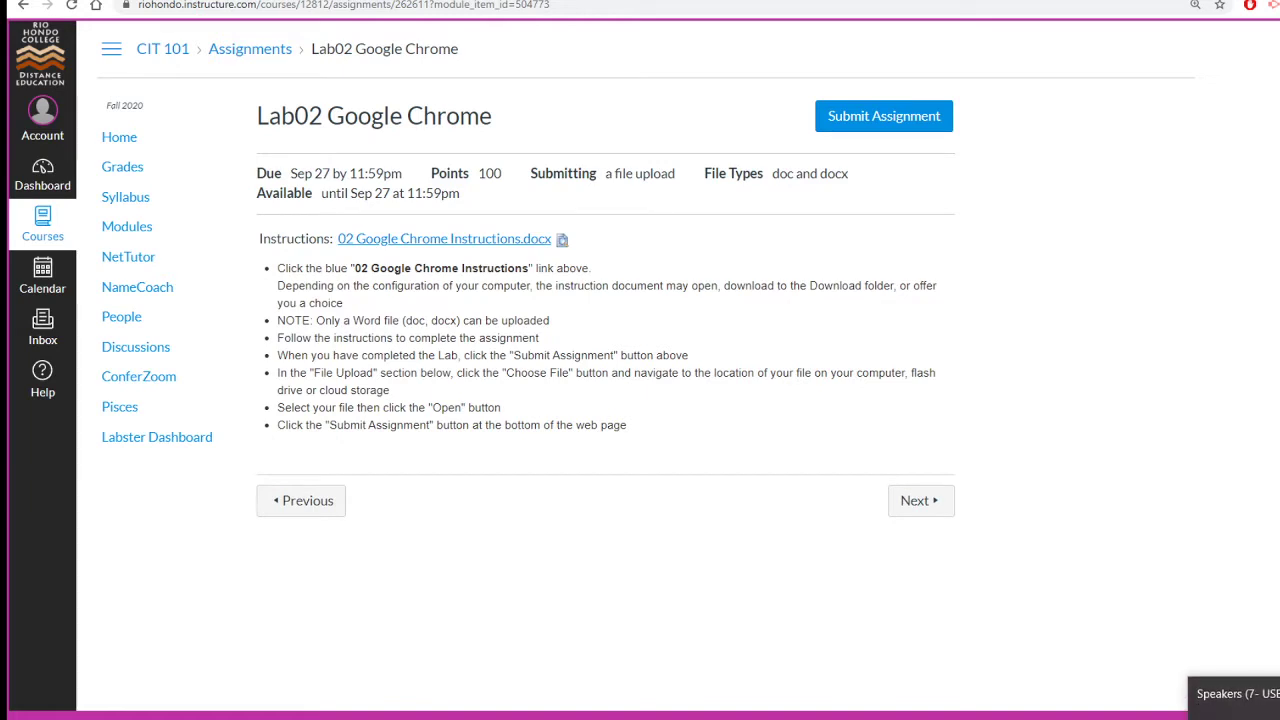
pyautogui.rightClick(453, 243)
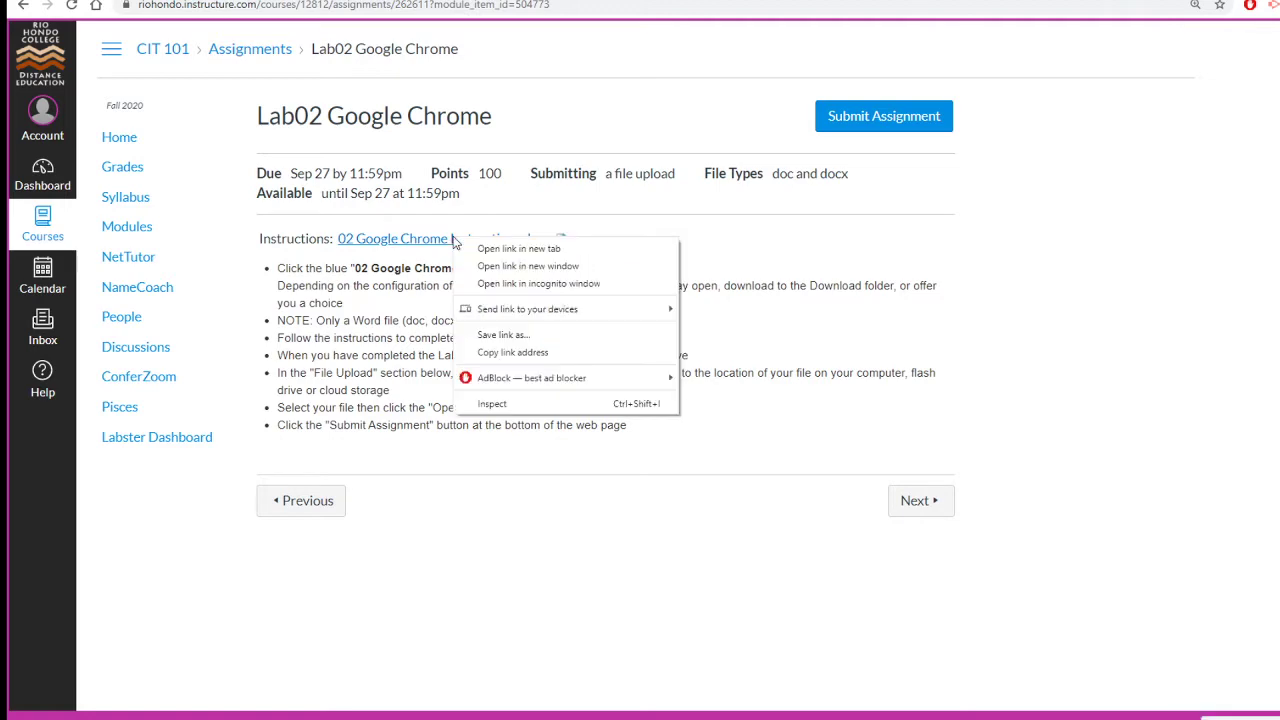
pyautogui.click(503, 335)
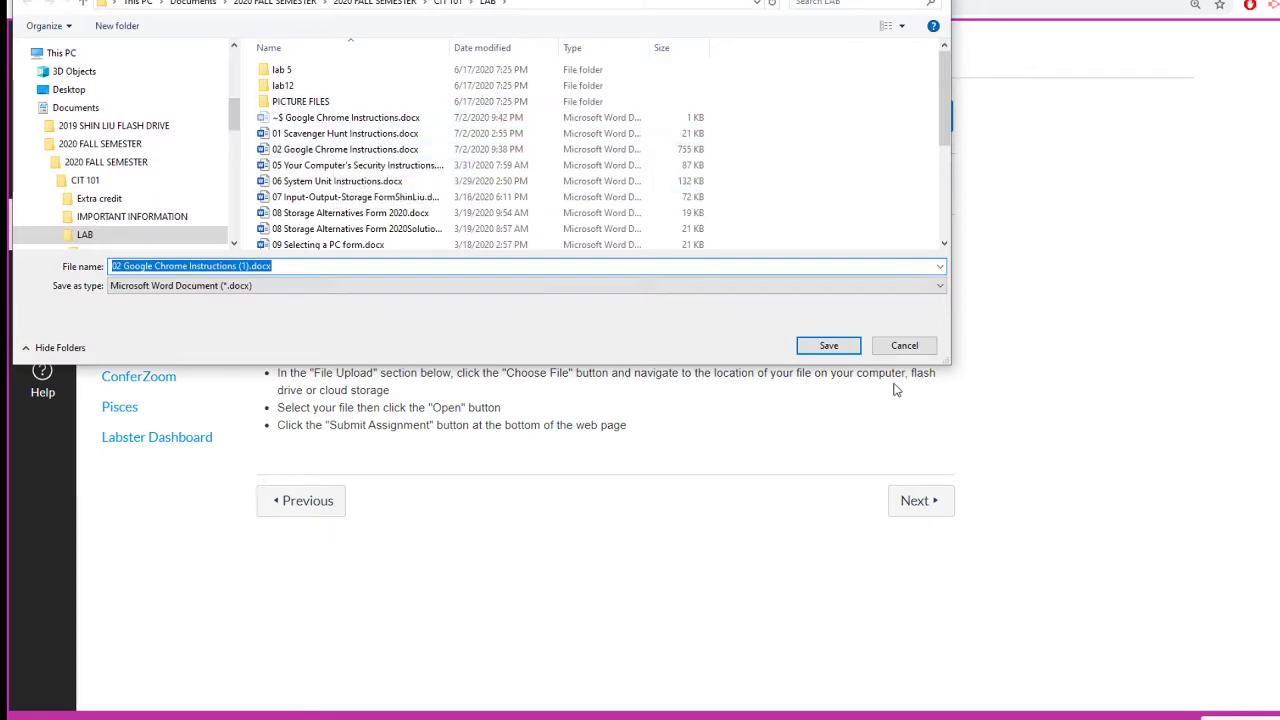
pyautogui.click(906, 346)
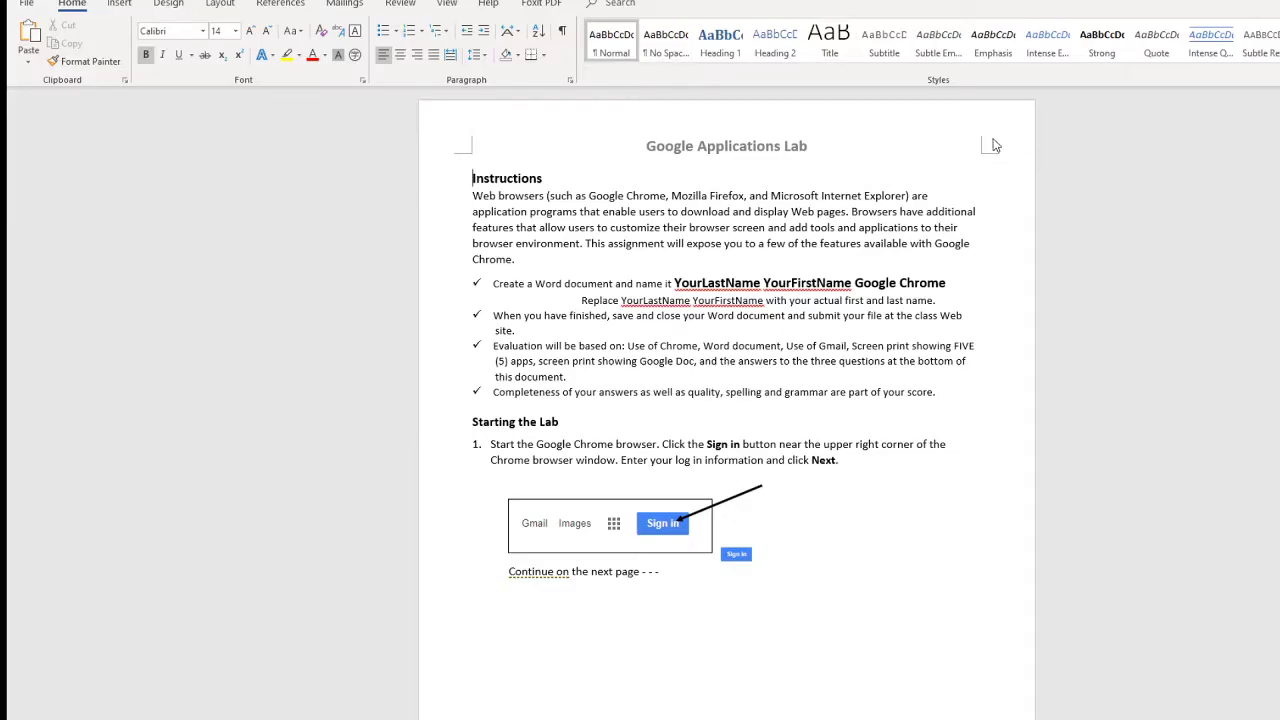
# Switch to the 02 Google Chrome Instructions document in Word and display it at page width.
pyautogui.click(447, 5)
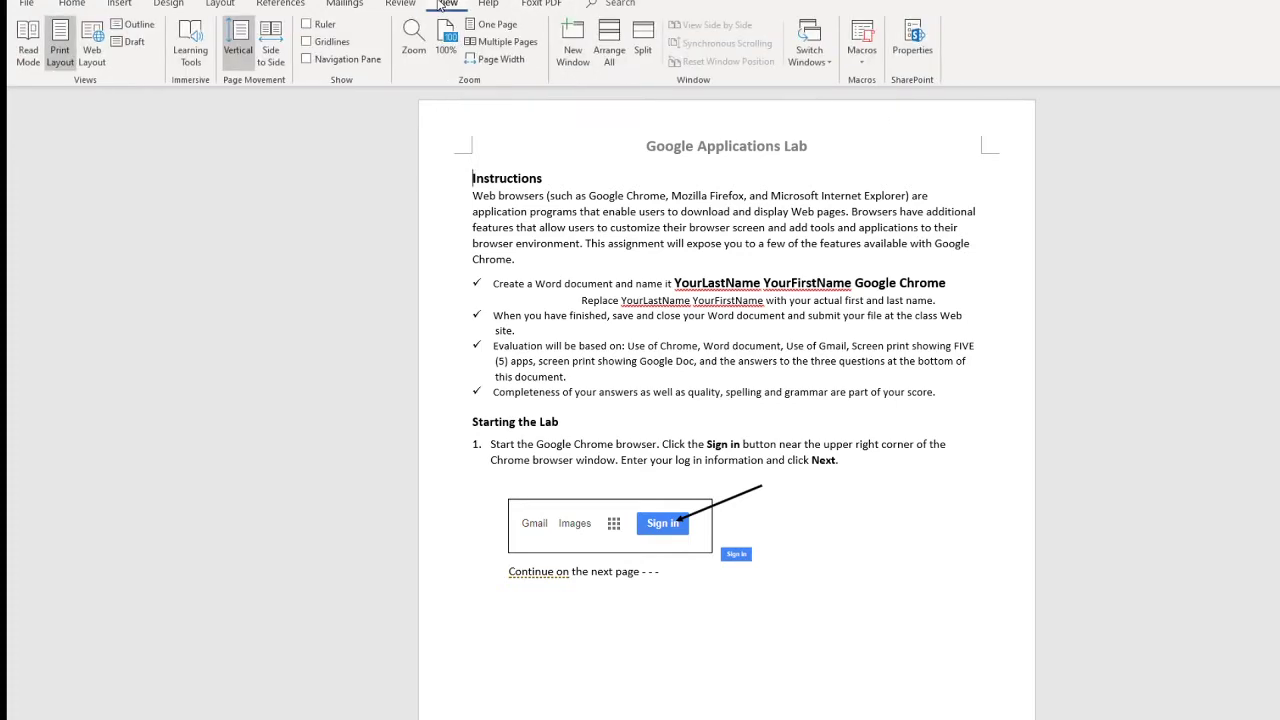
pyautogui.click(499, 61)
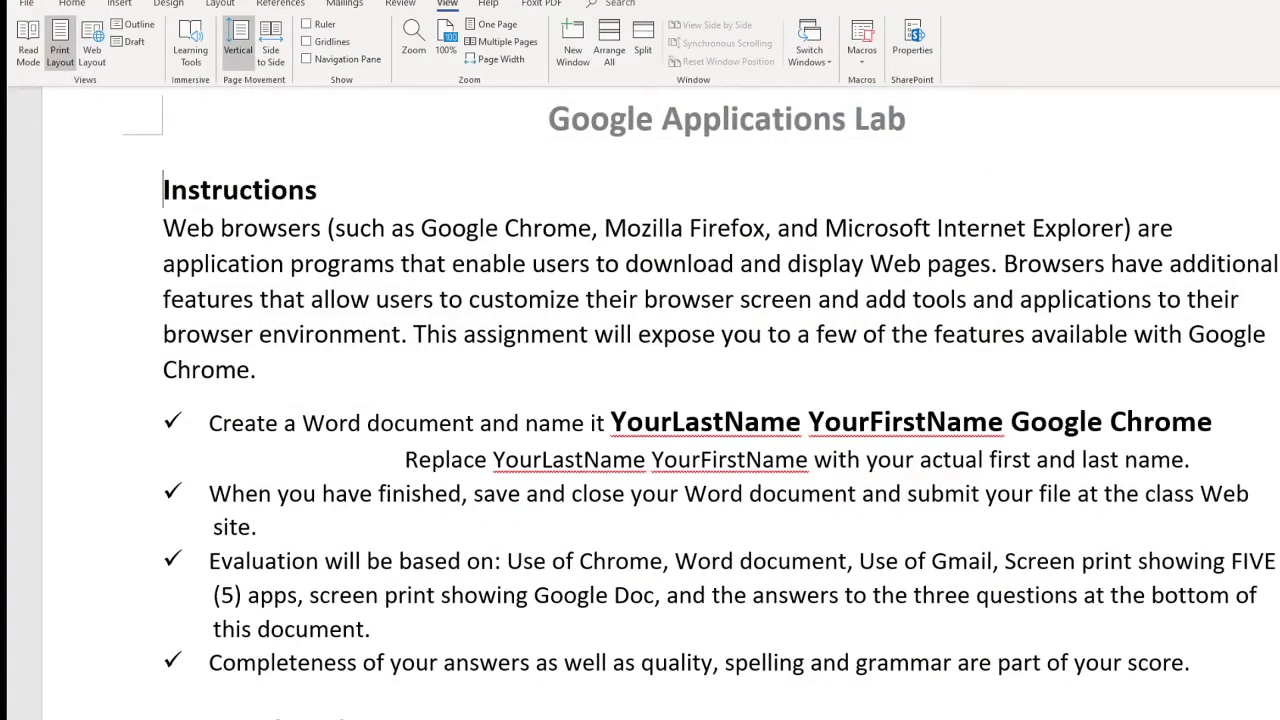
# Create a new blank Word document and enter "Lab 2 Google Applicatoin Lab" as its first line.
pyautogui.click(26, 3)
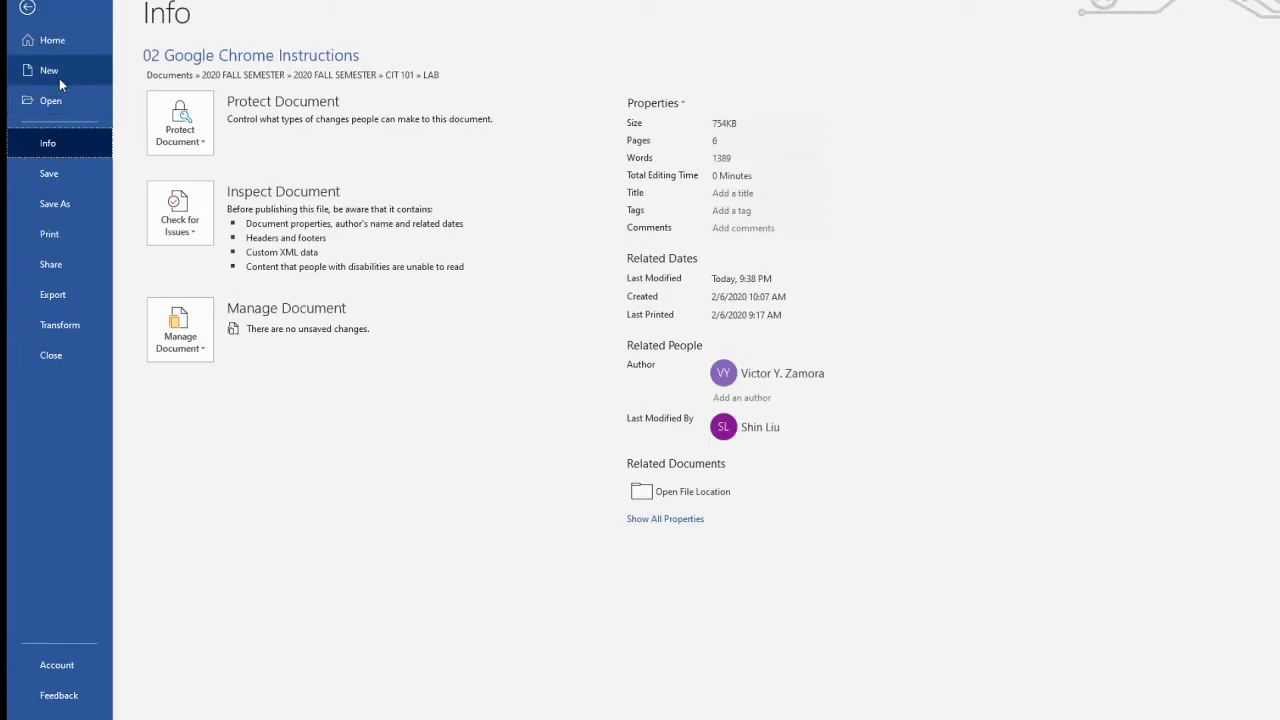
pyautogui.click(59, 75)
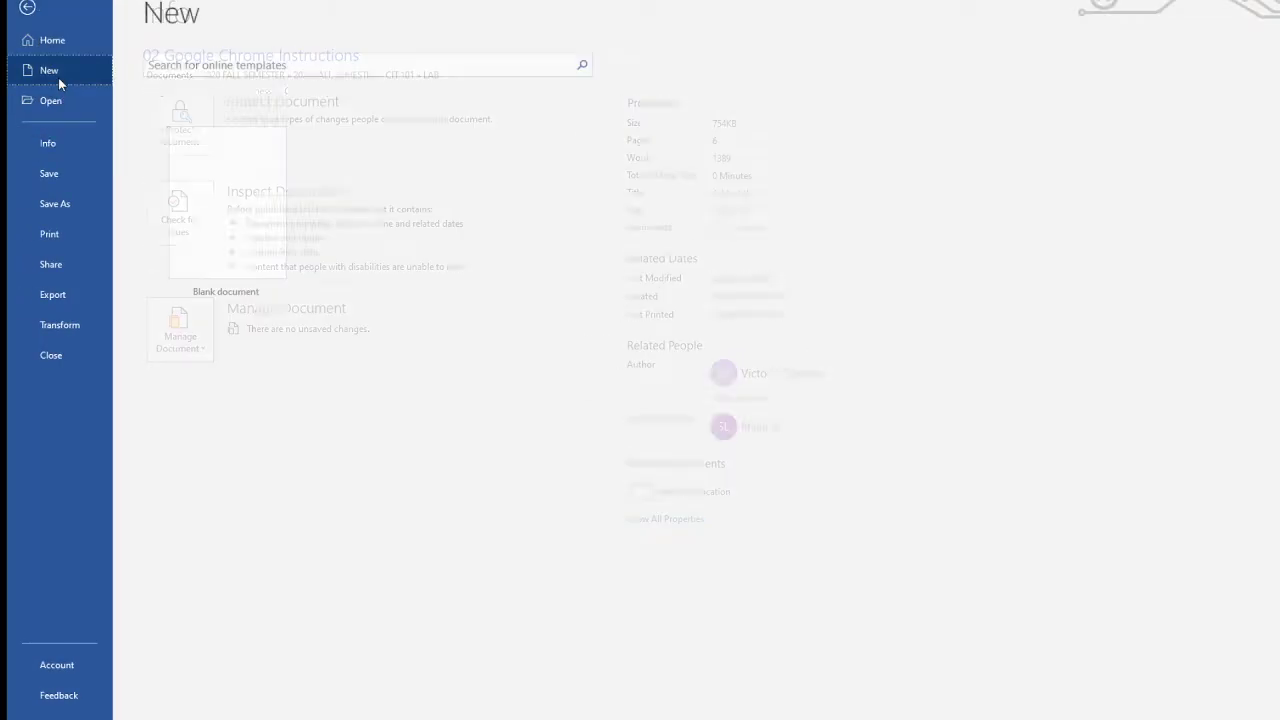
pyautogui.click(186, 160)
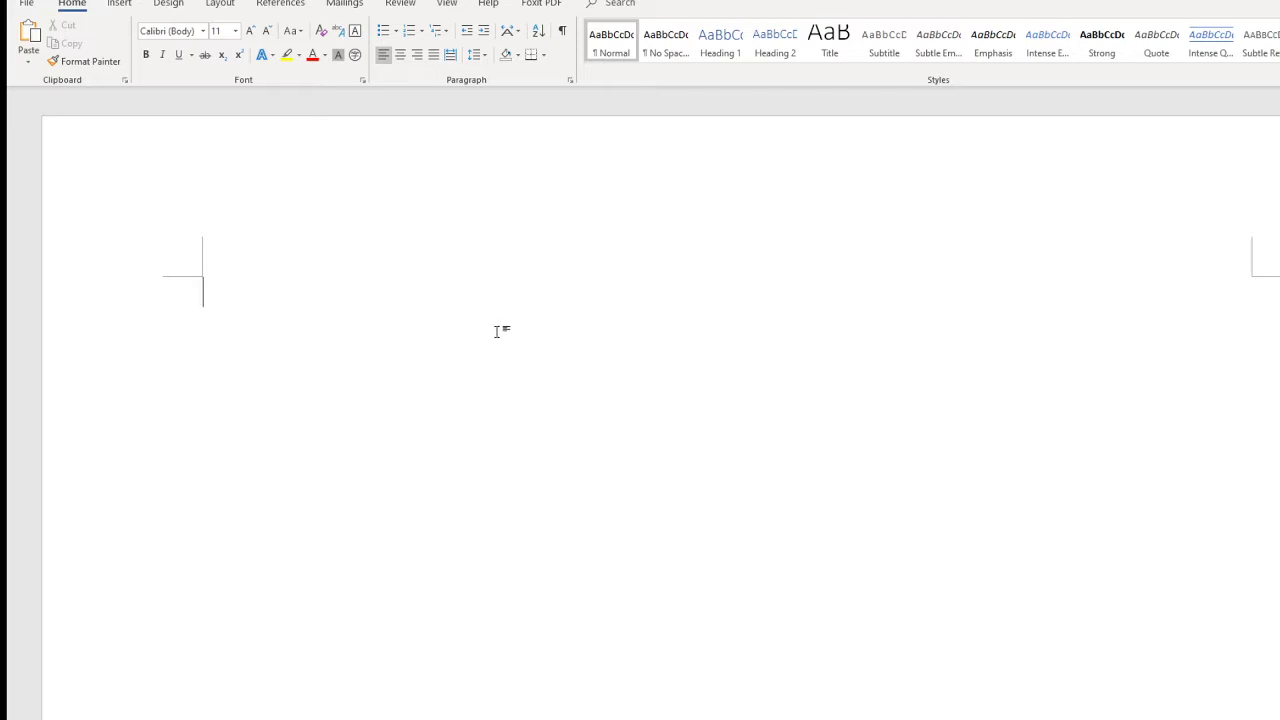
pyautogui.write('Lab 2 Google')
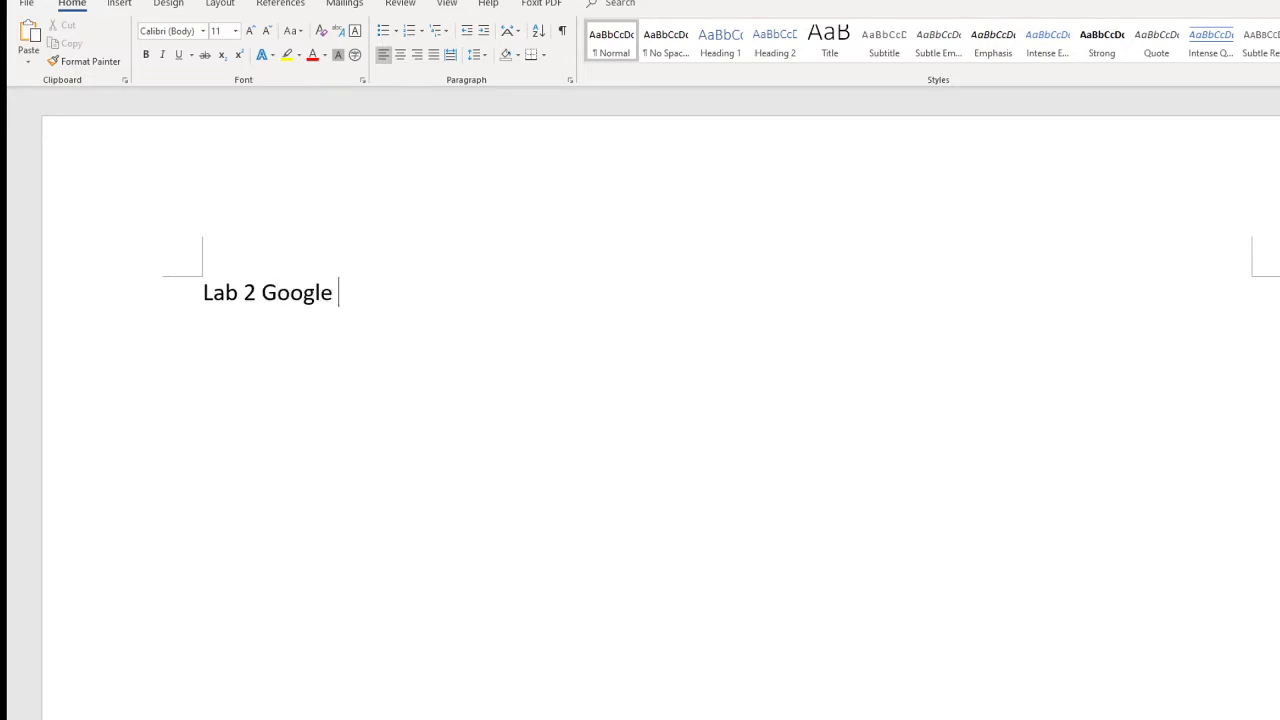
pyautogui.write(' Applicatoin Lab')
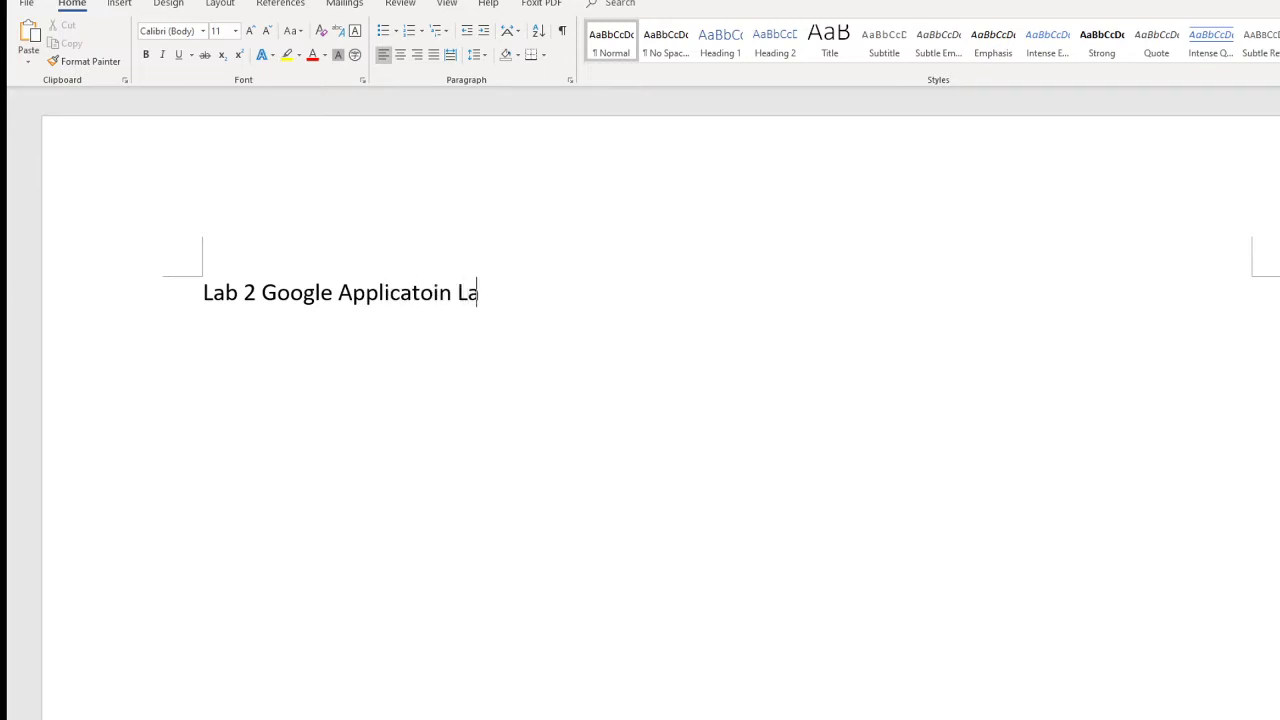
# Save the new document in the LAB folder, named with the student's last and first name followed by "Google Chrome".
pyautogui.click(33, 6)
pyautogui.click(78, 210)
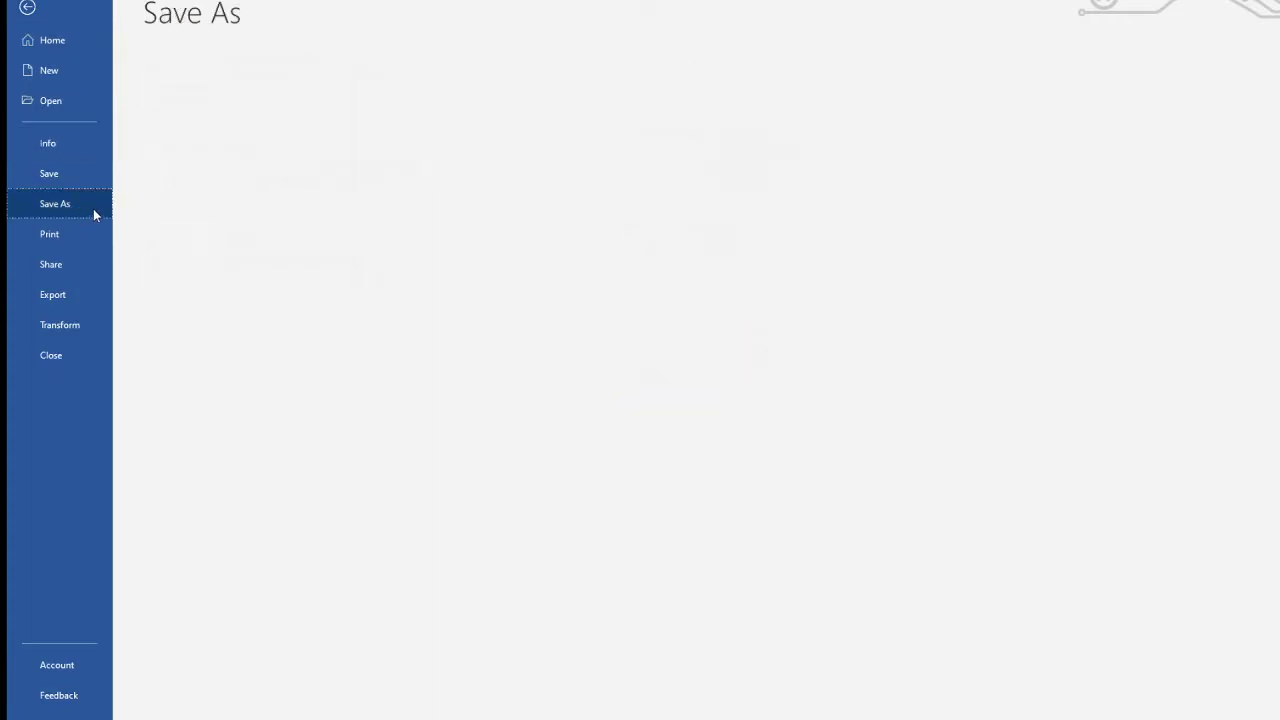
pyautogui.click(593, 146)
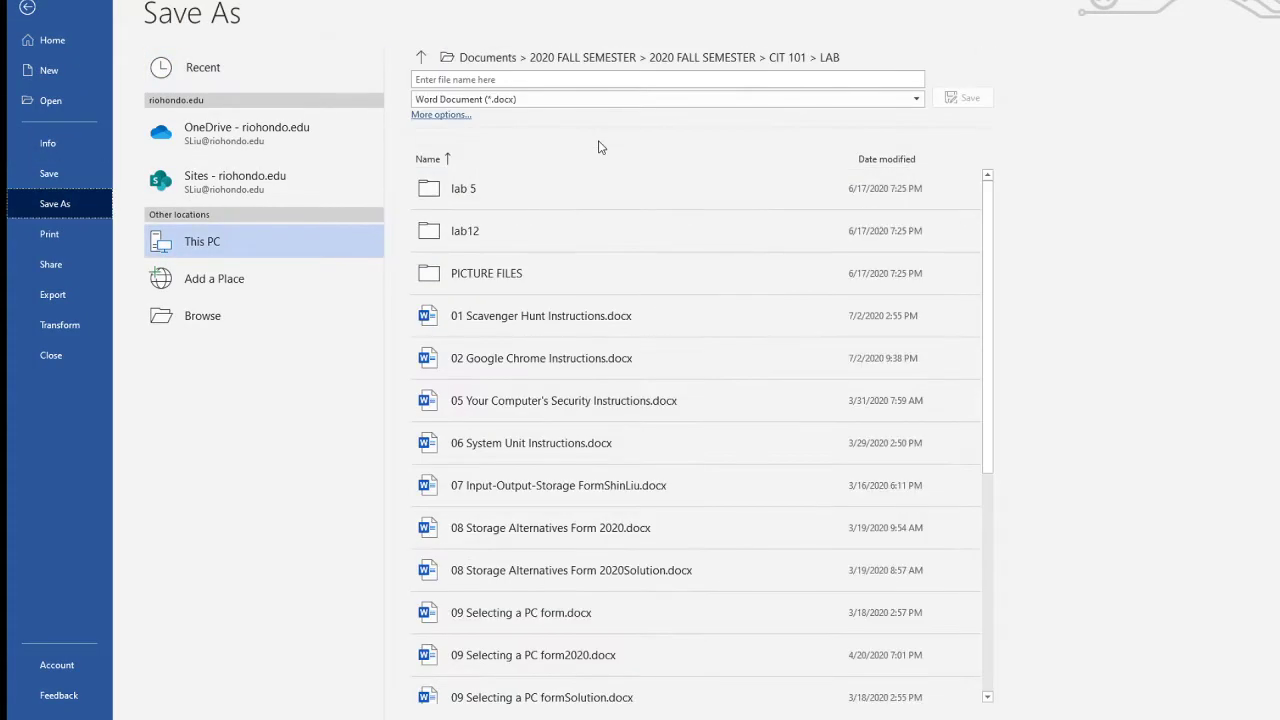
pyautogui.click(518, 82)
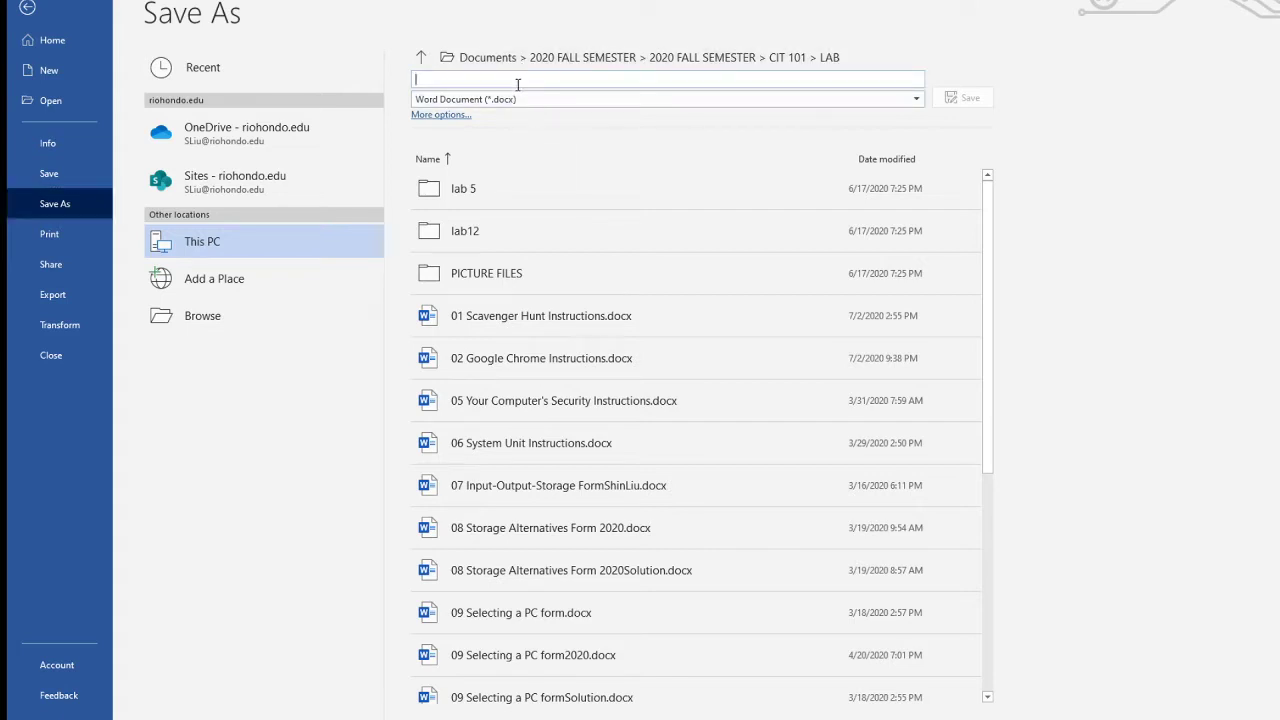
pyautogui.write('LiuShin Google')
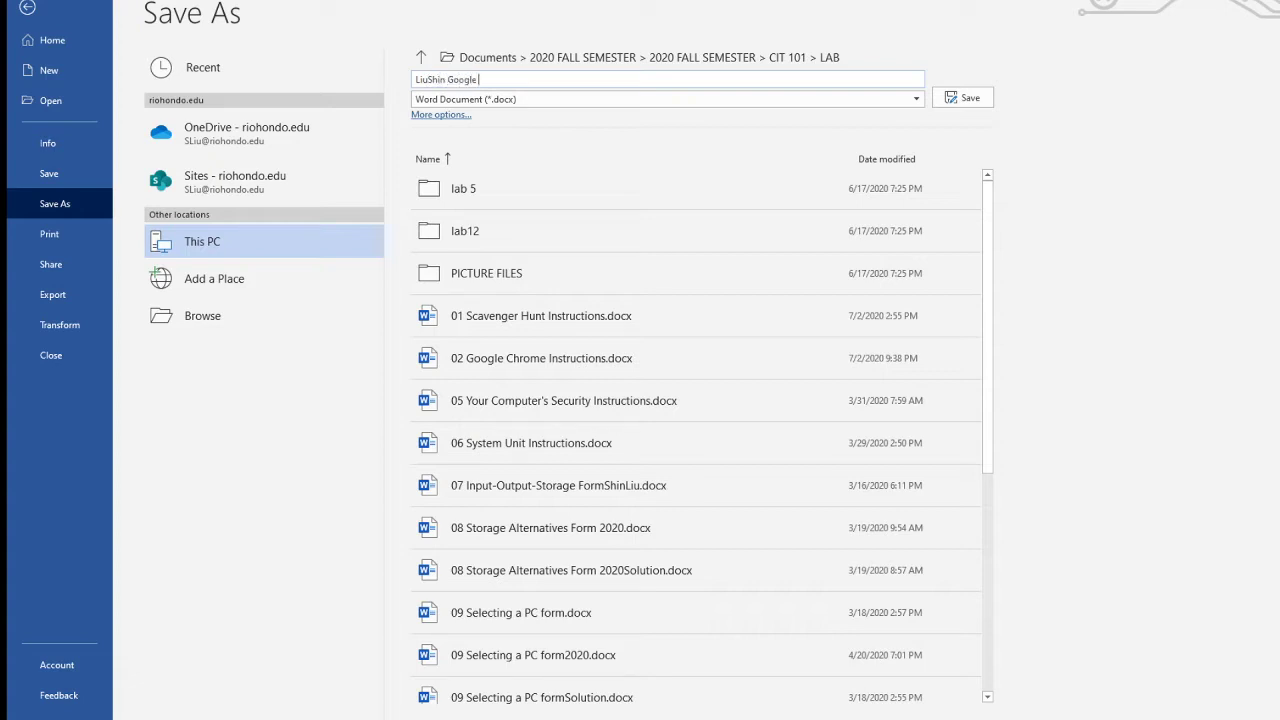
pyautogui.write(' Chrome')
pyautogui.click(978, 103)
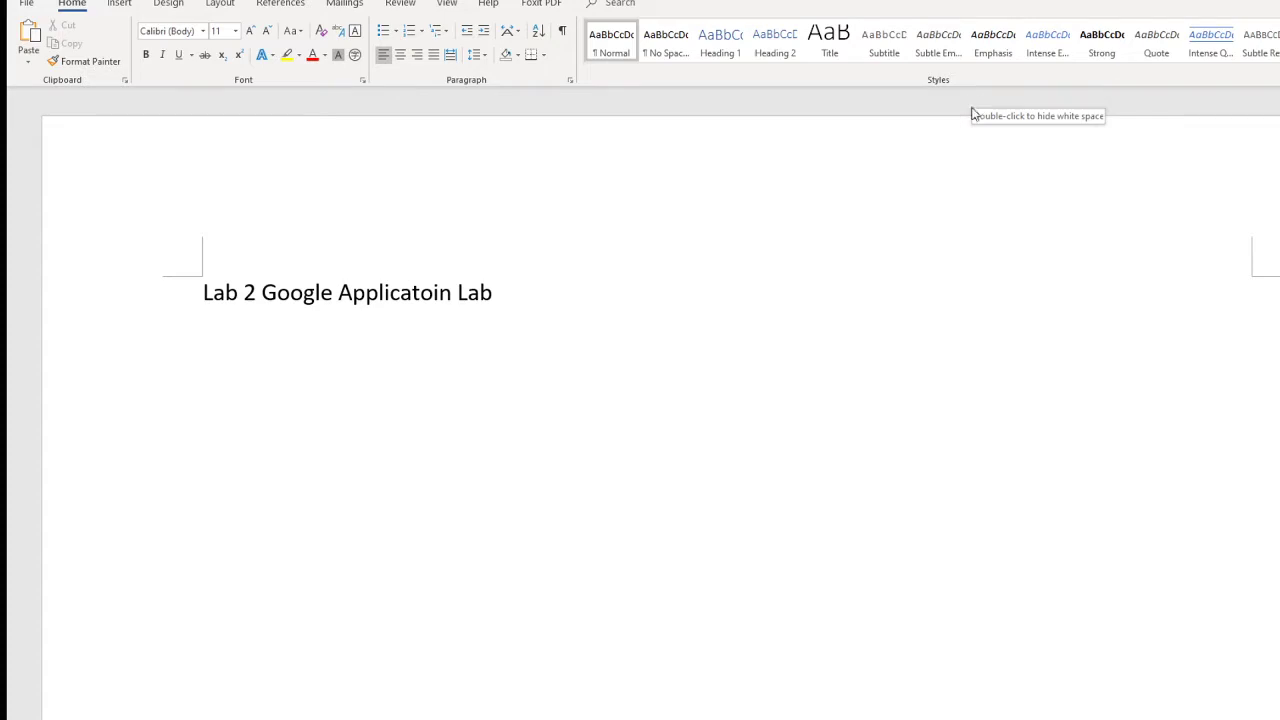
# Find the Snipping Tool through the Windows search and open it.
pyautogui.press('super')
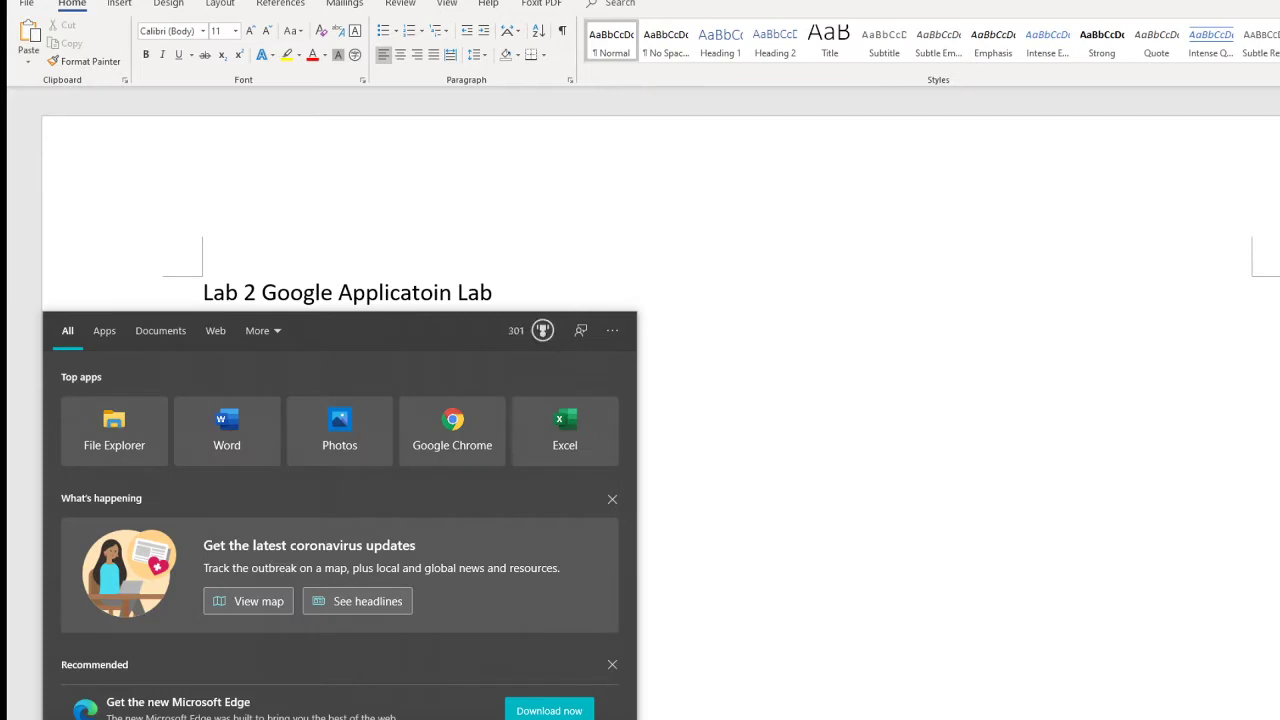
pyautogui.write('sni')
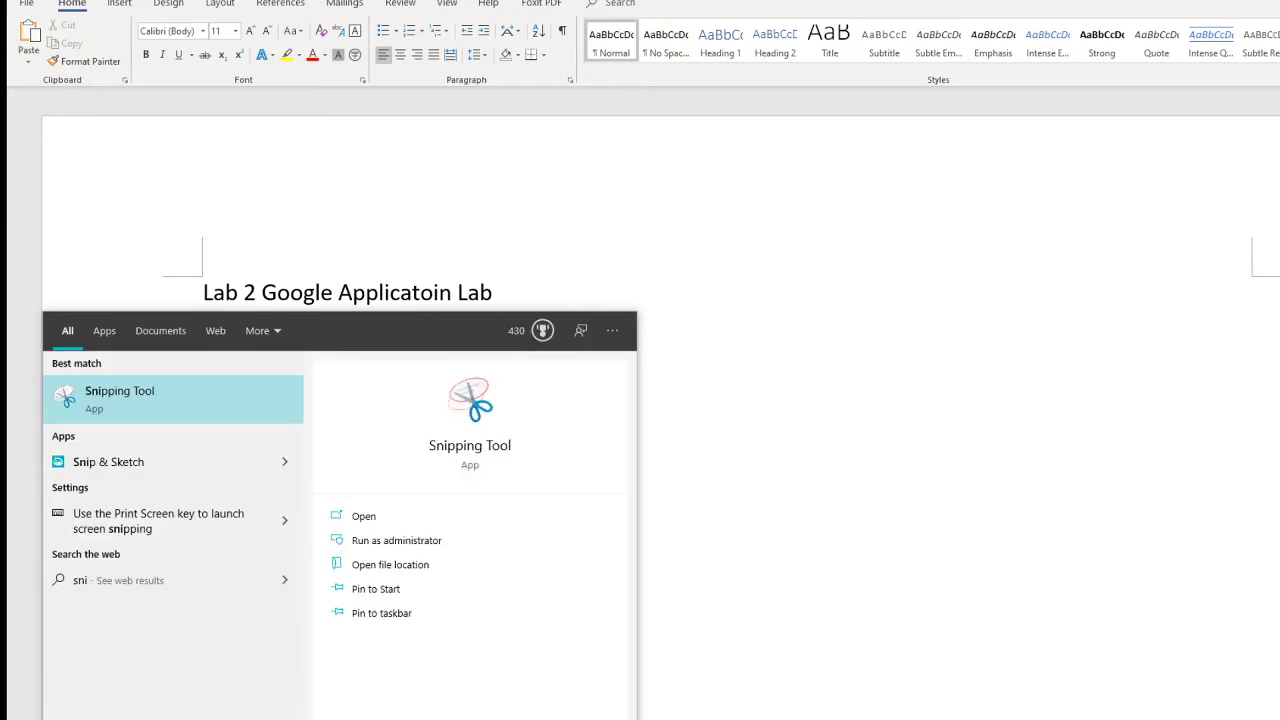
pyautogui.click(145, 396)
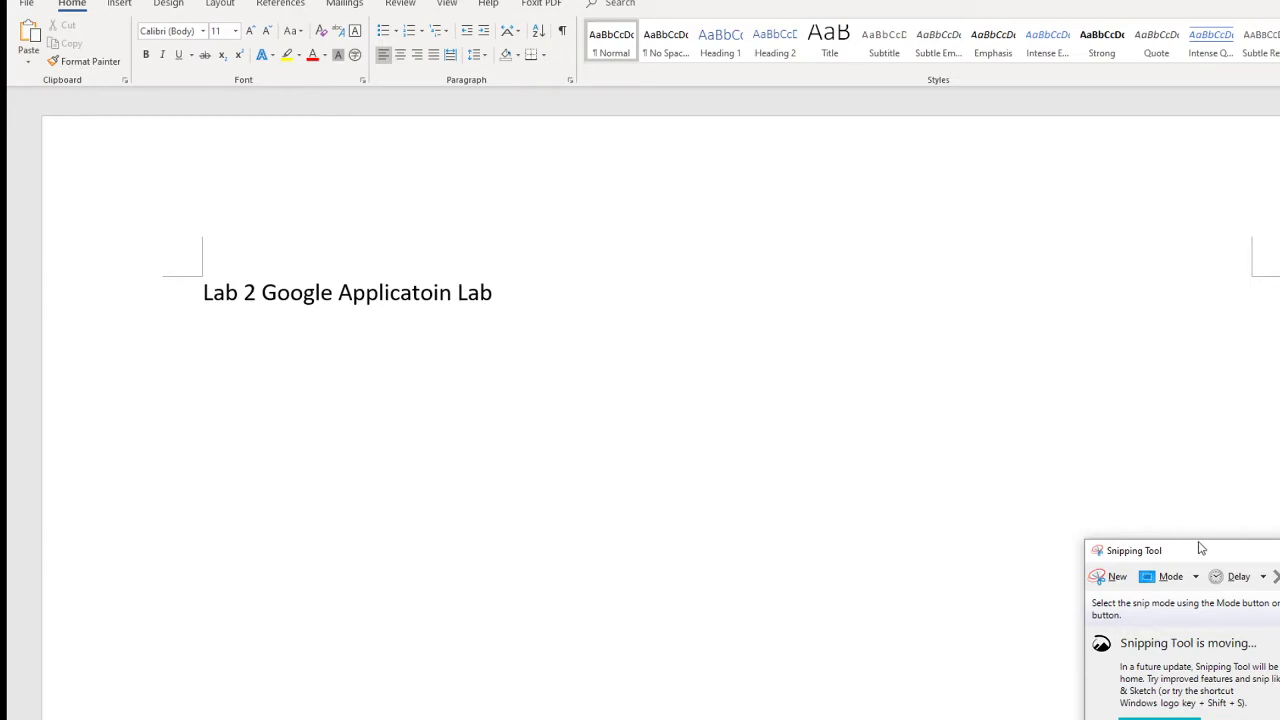
# Return to the 02 Google Chrome Instructions document and read step 1 of Starting the Lab.
pyautogui.click(560, 719)
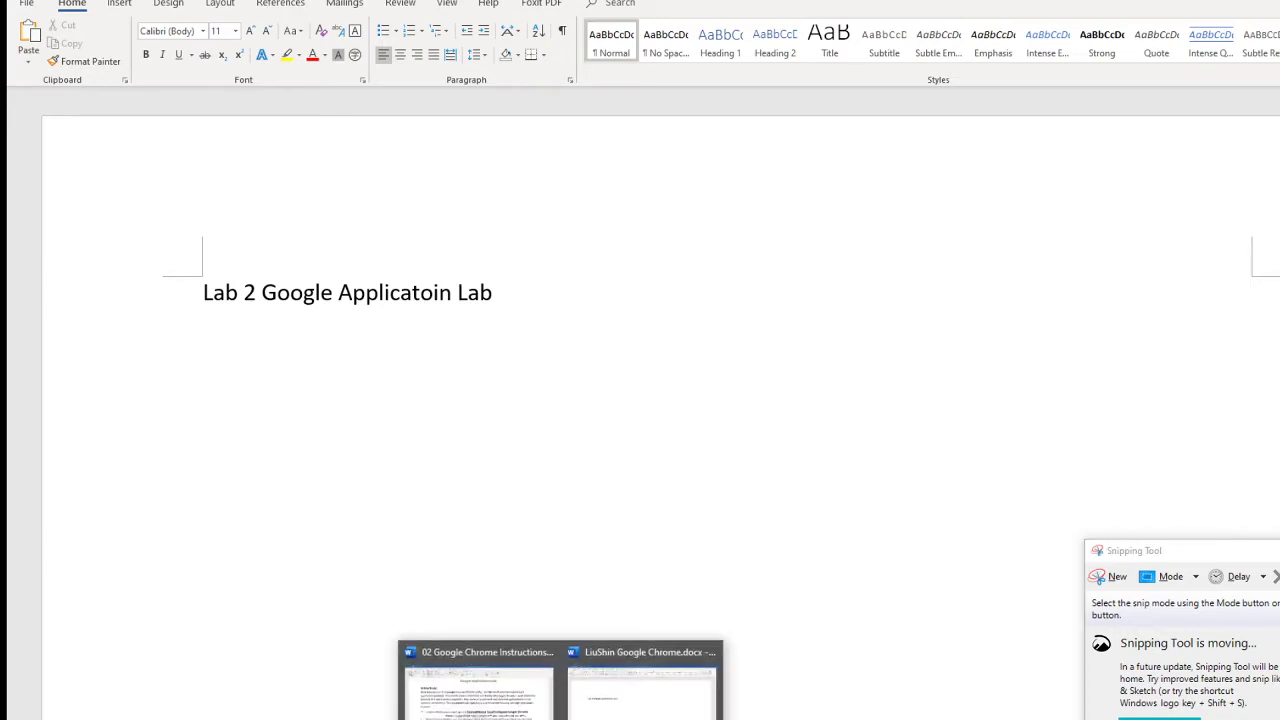
pyautogui.click(478, 680)
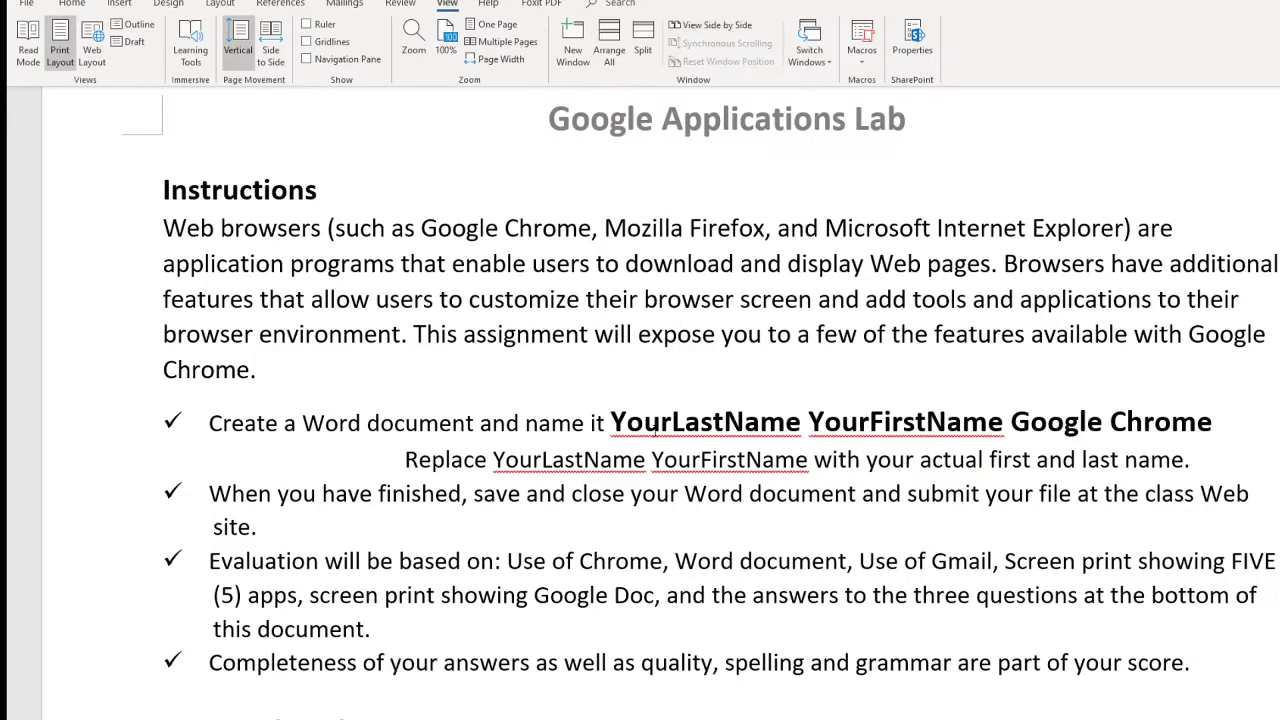
pyautogui.scroll(-5, 654, 428)
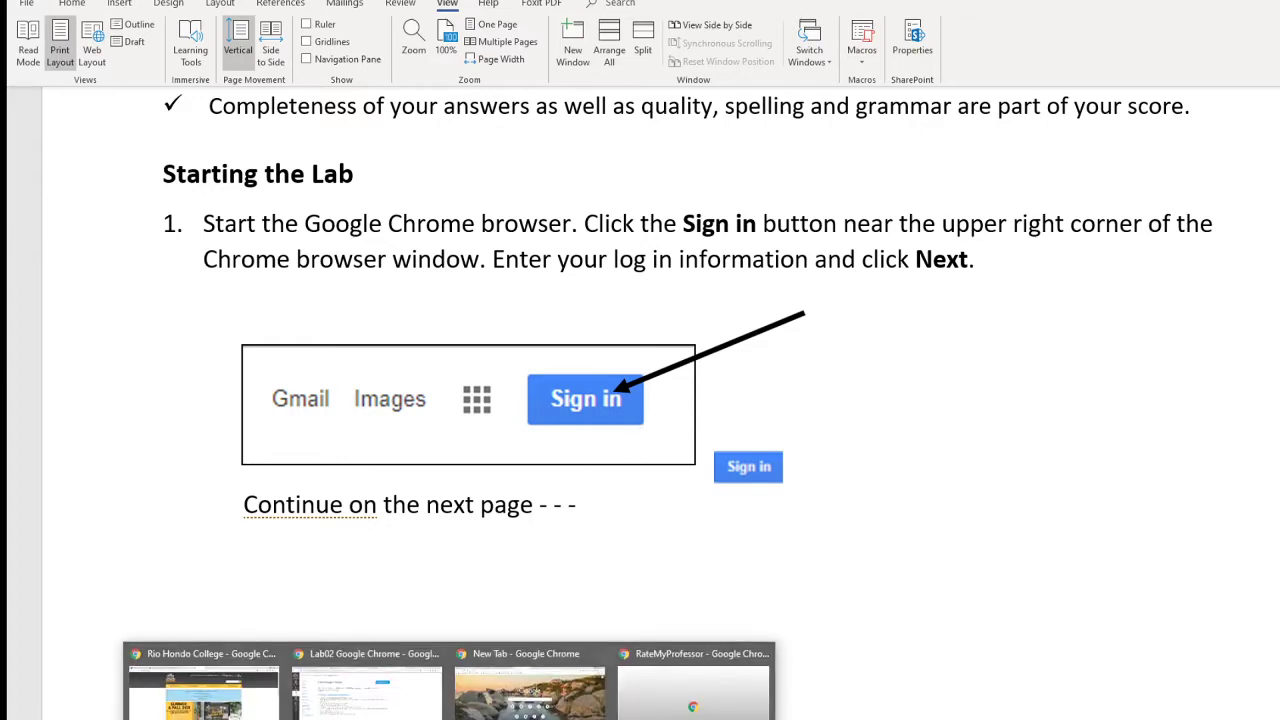
# Switch to the New Tab window in Chrome and check which Google account is signed in.
pyautogui.click(407, 716)
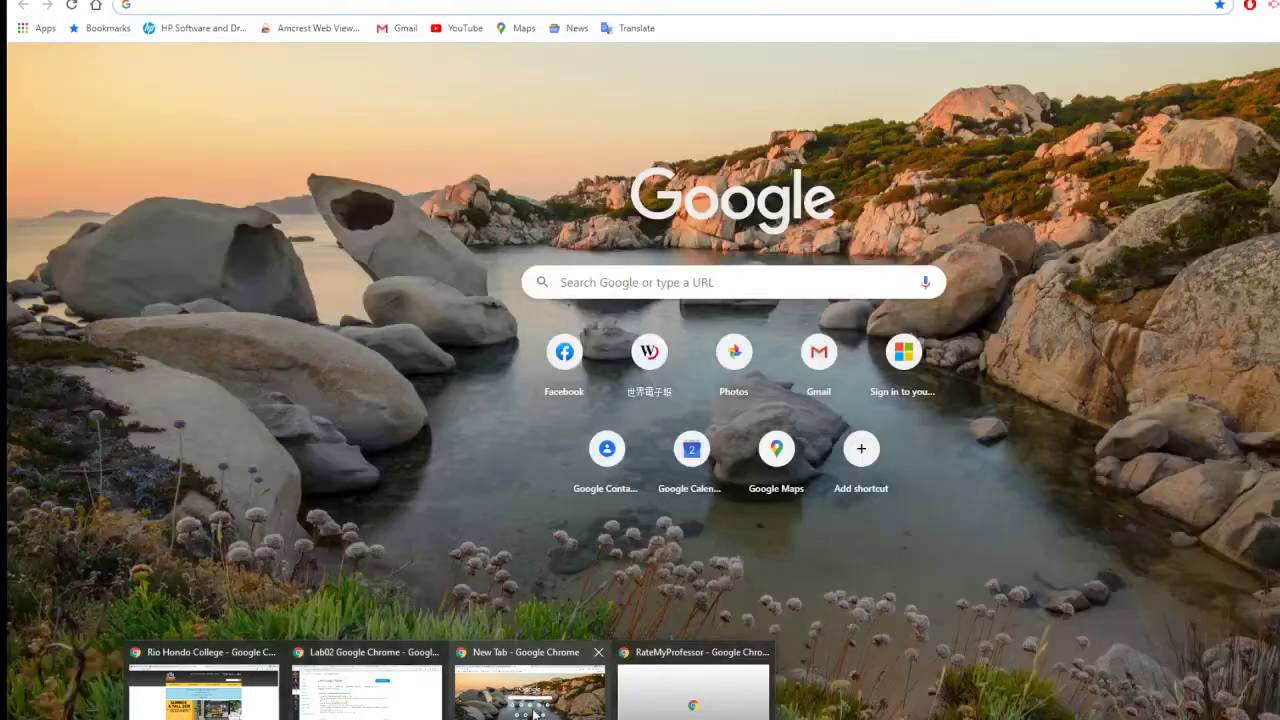
pyautogui.click(533, 710)
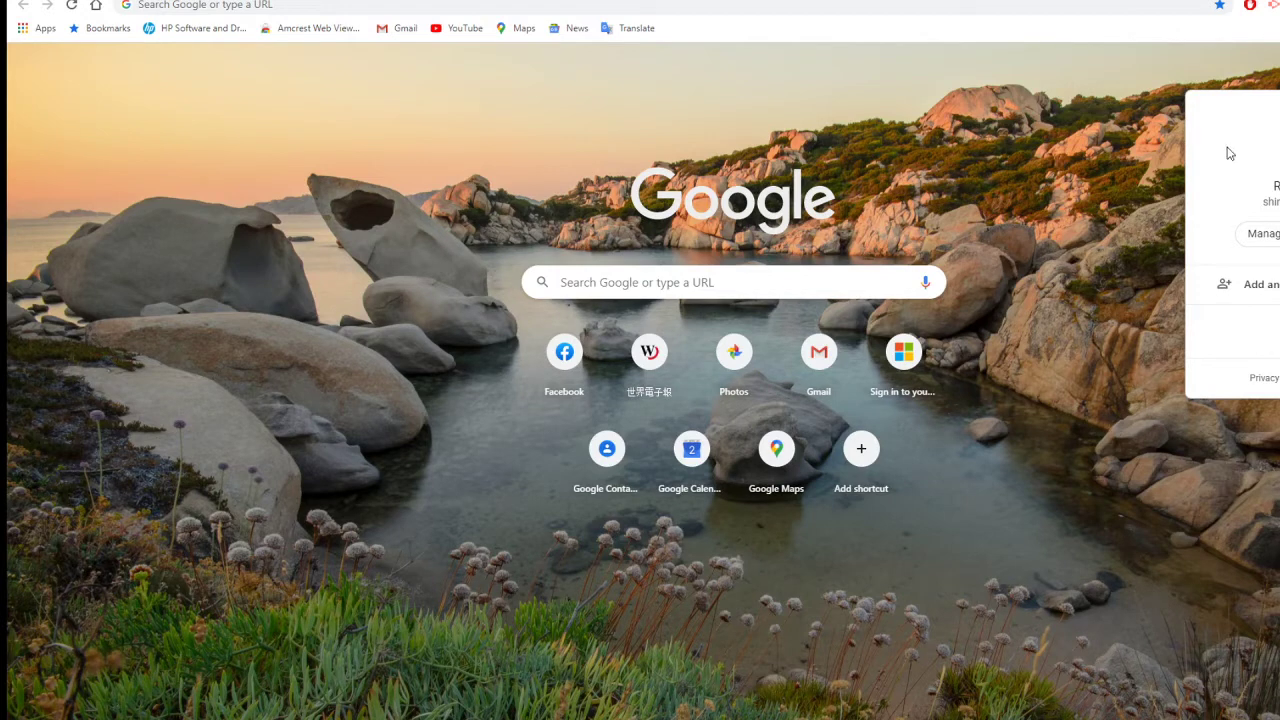
pyautogui.click(1141, 100)
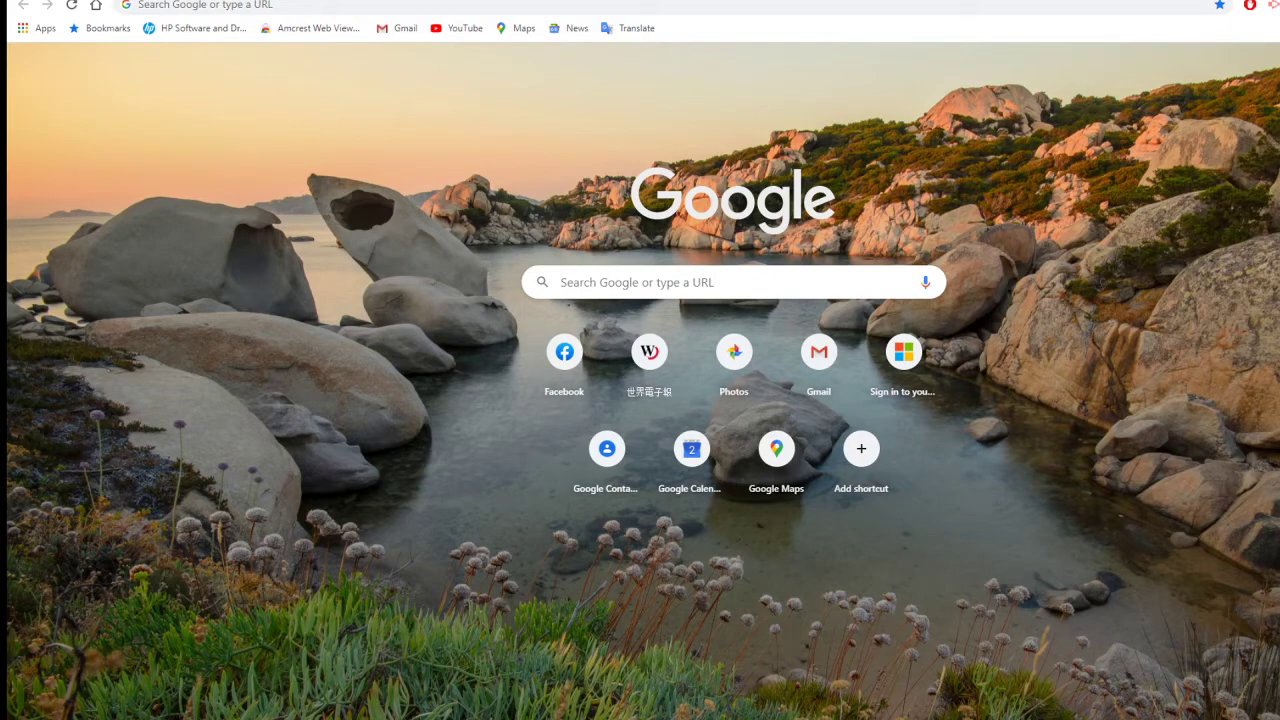
# Go back to the instructions document in Word and read step 2 about the Apps page.
pyautogui.click(478, 690)
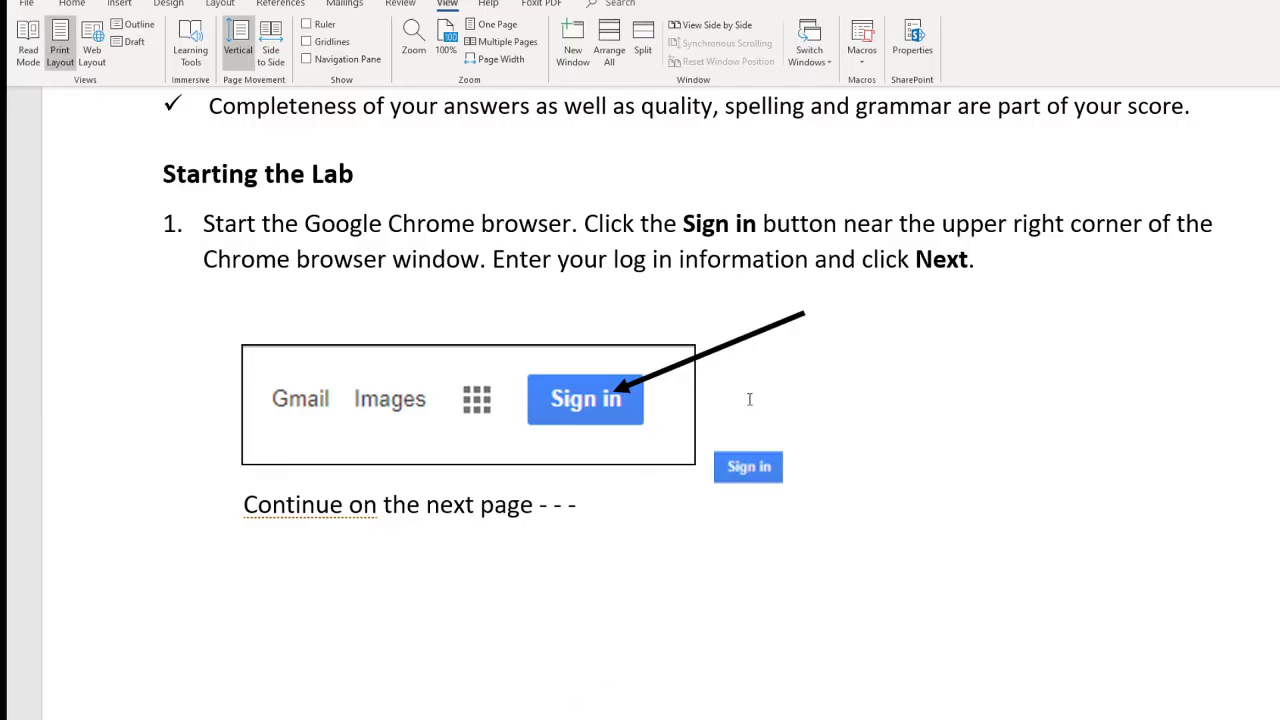
pyautogui.scroll(-7, 828, 377)
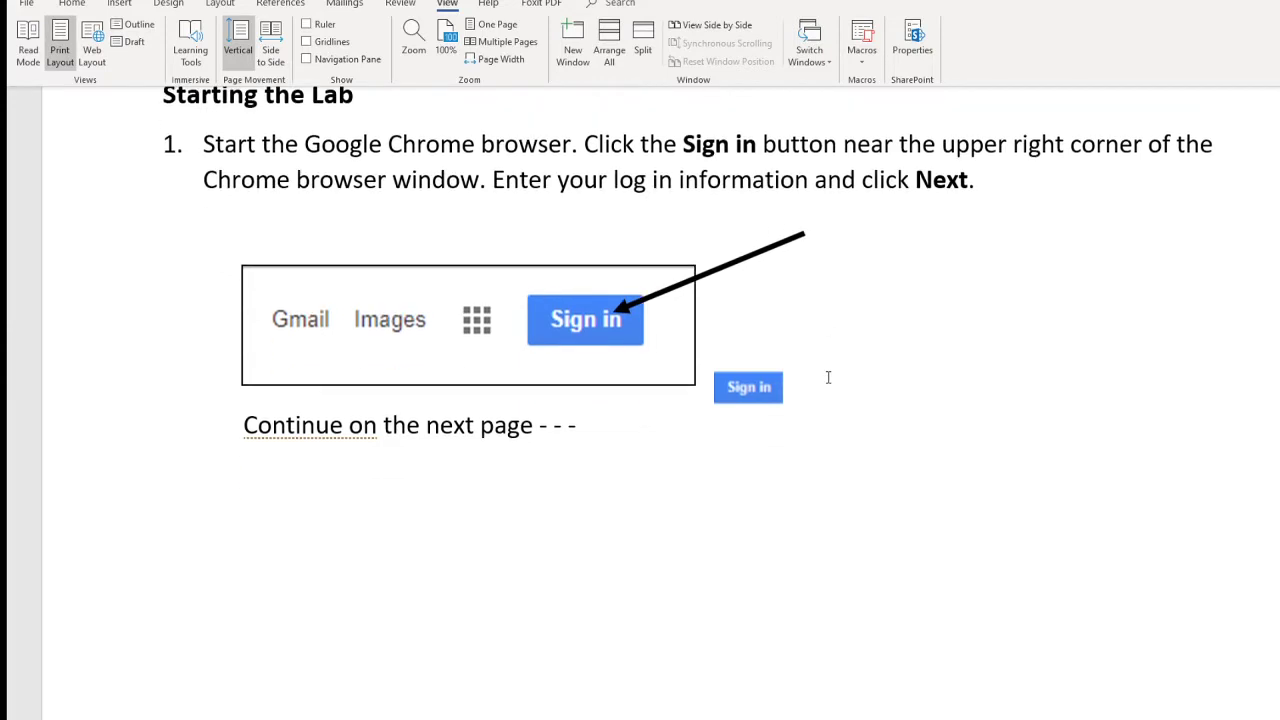
pyautogui.scroll(-5, 828, 377)
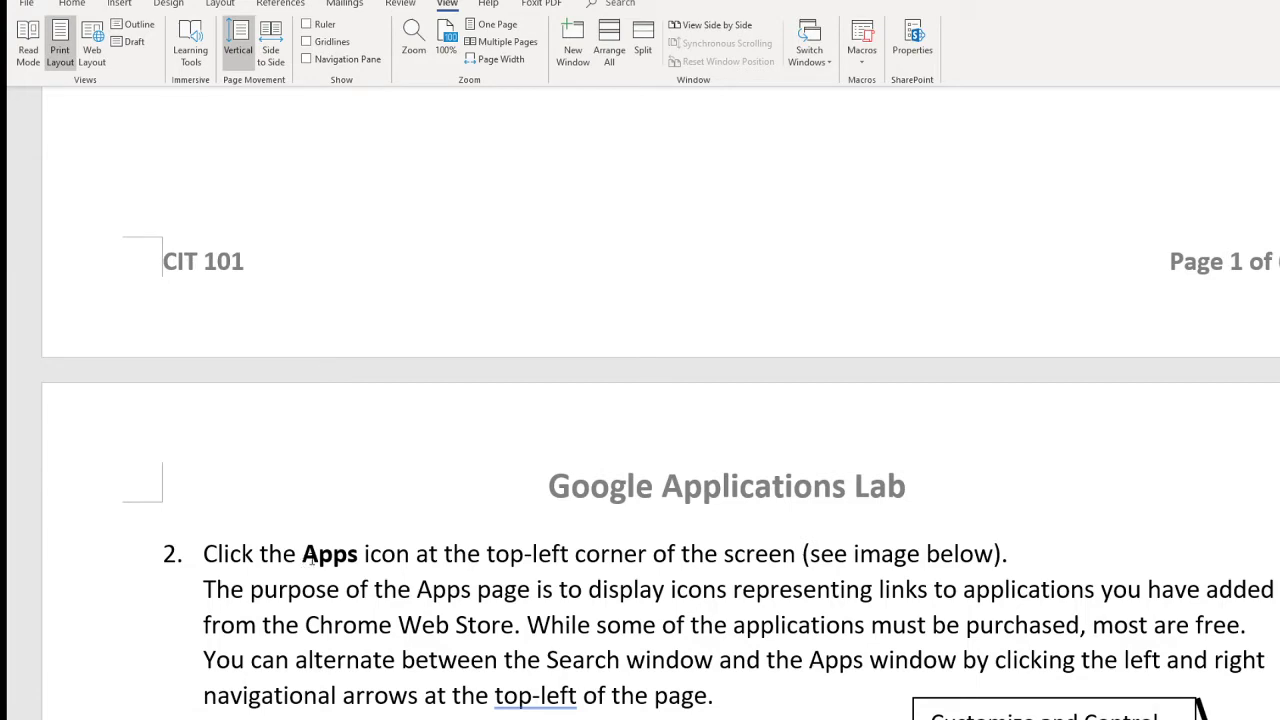
pyautogui.scroll(-5, 393, 555)
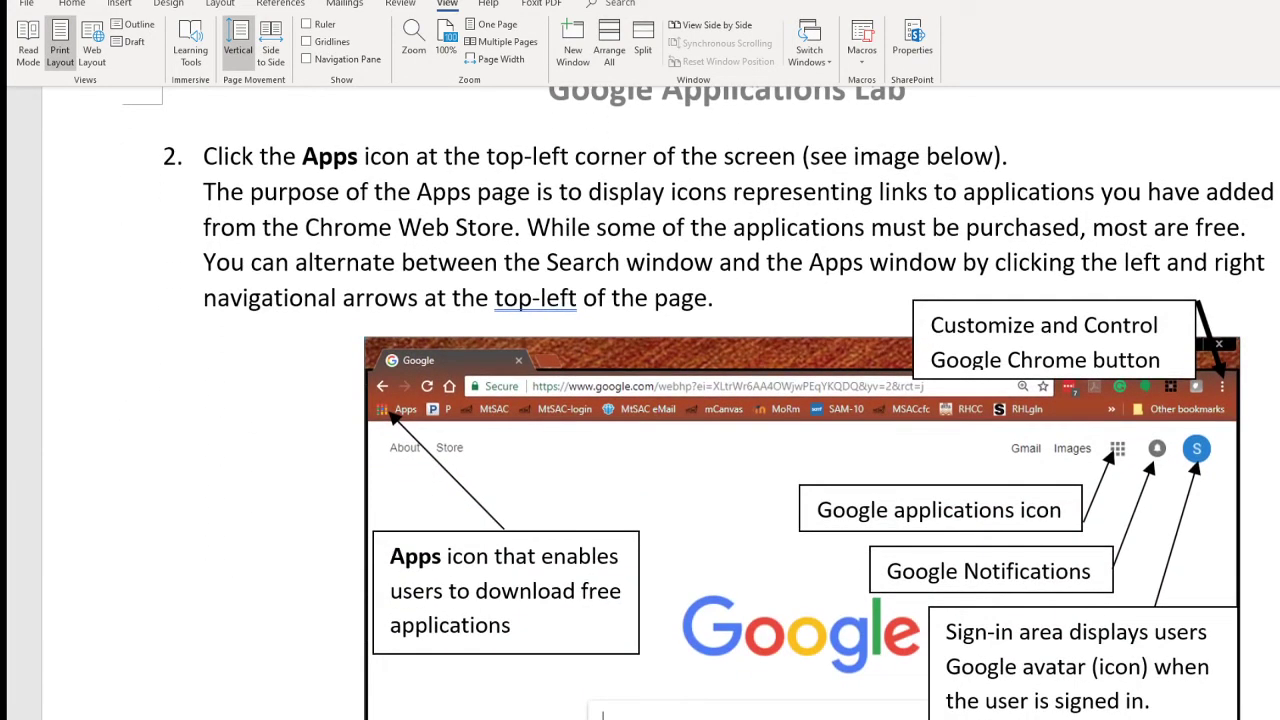
# Switch to Chrome's New Tab window and open the Web Store from the Apps page.
pyautogui.moveTo(602, 716)
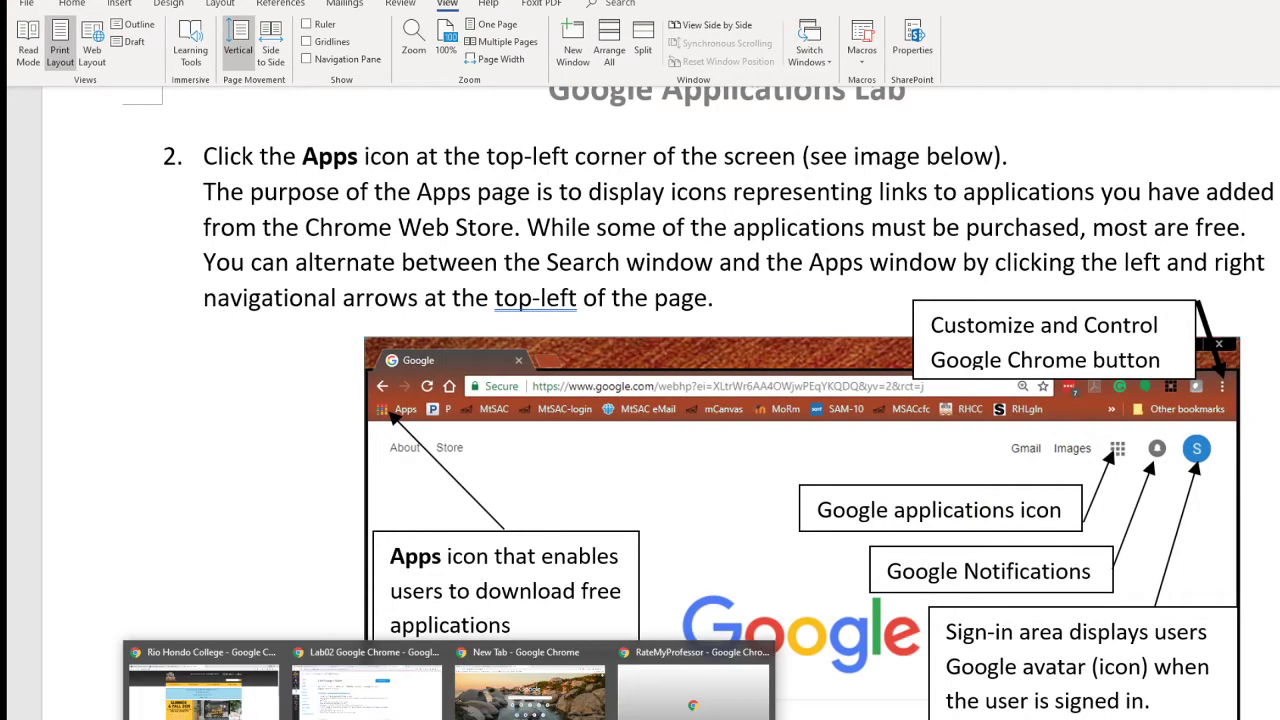
pyautogui.click(572, 704)
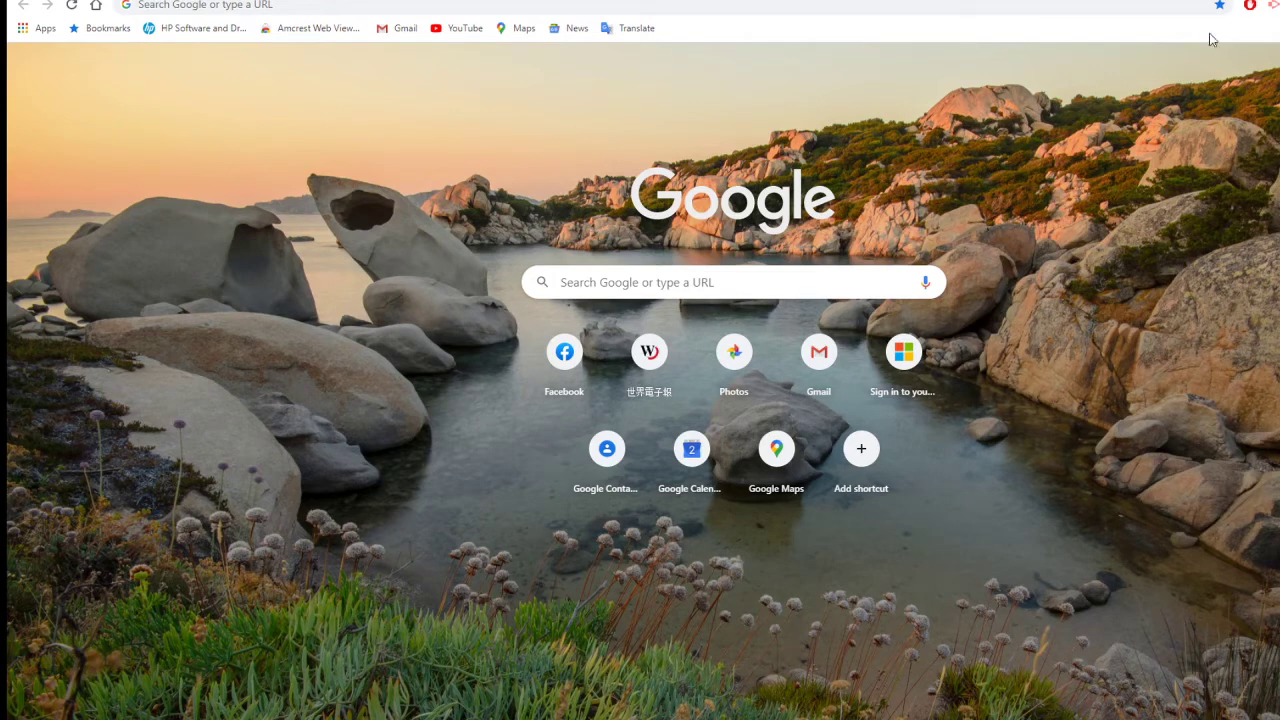
pyautogui.click(41, 31)
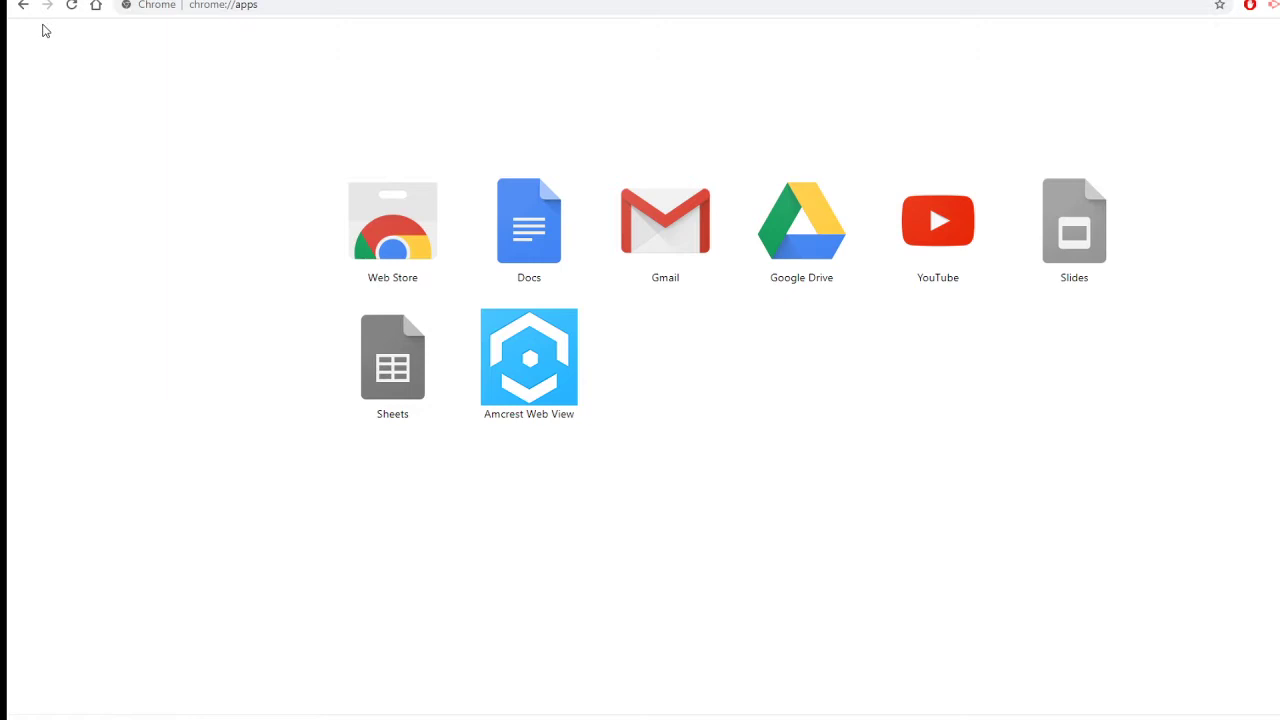
pyautogui.click(393, 245)
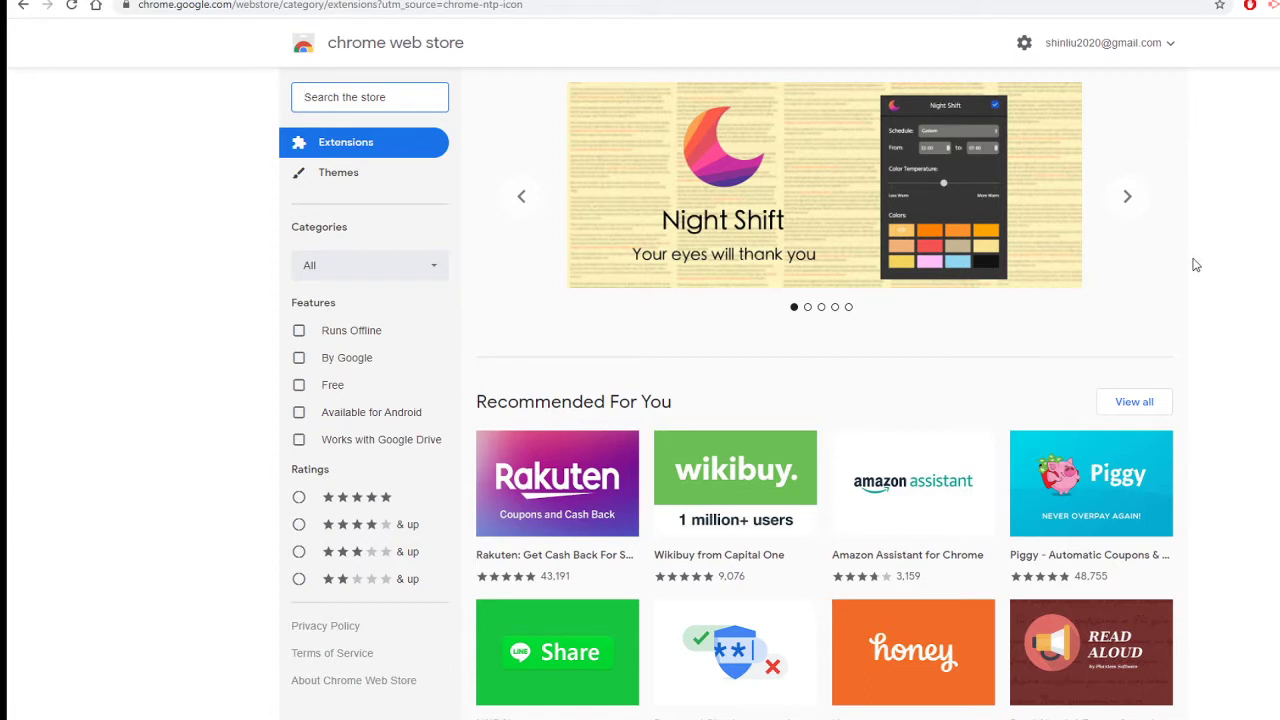
# Capture a rectangular snip of the Chrome Web Store Extensions page with Snipping Tool.
pyautogui.scroll(-1, 1194, 264)
pyautogui.scroll(1, 1190, 266)
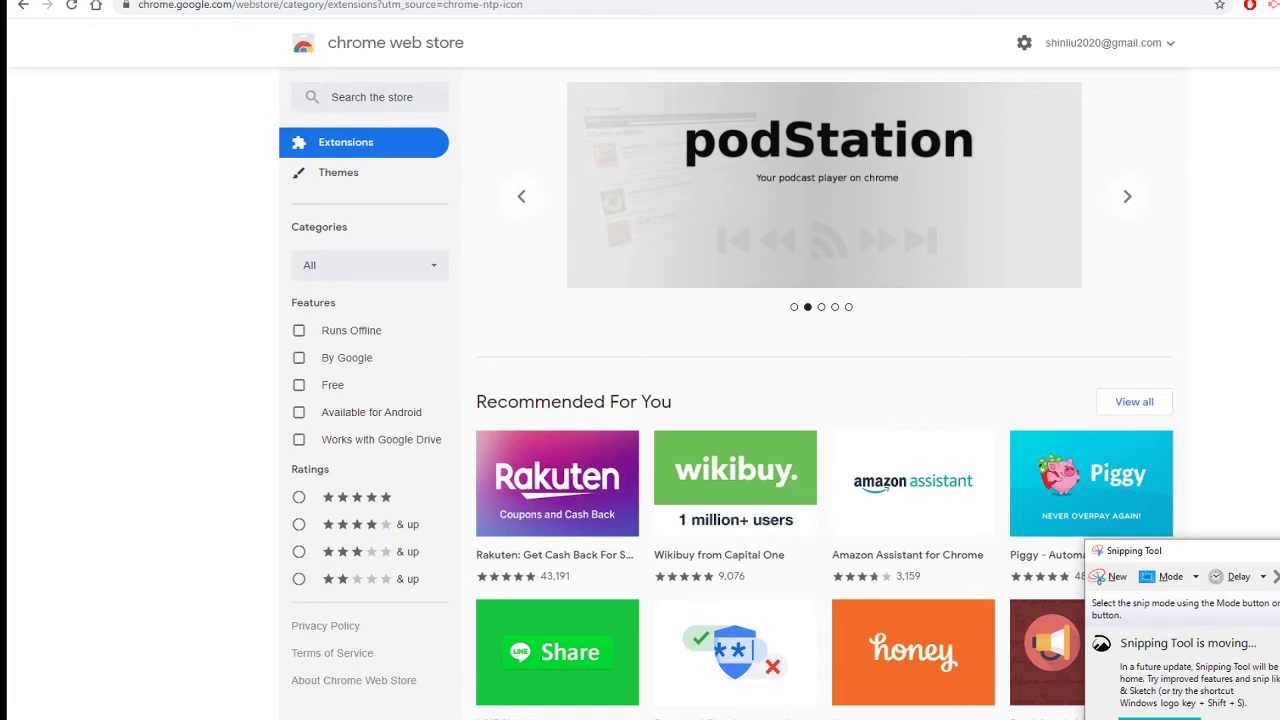
pyautogui.click(1116, 577)
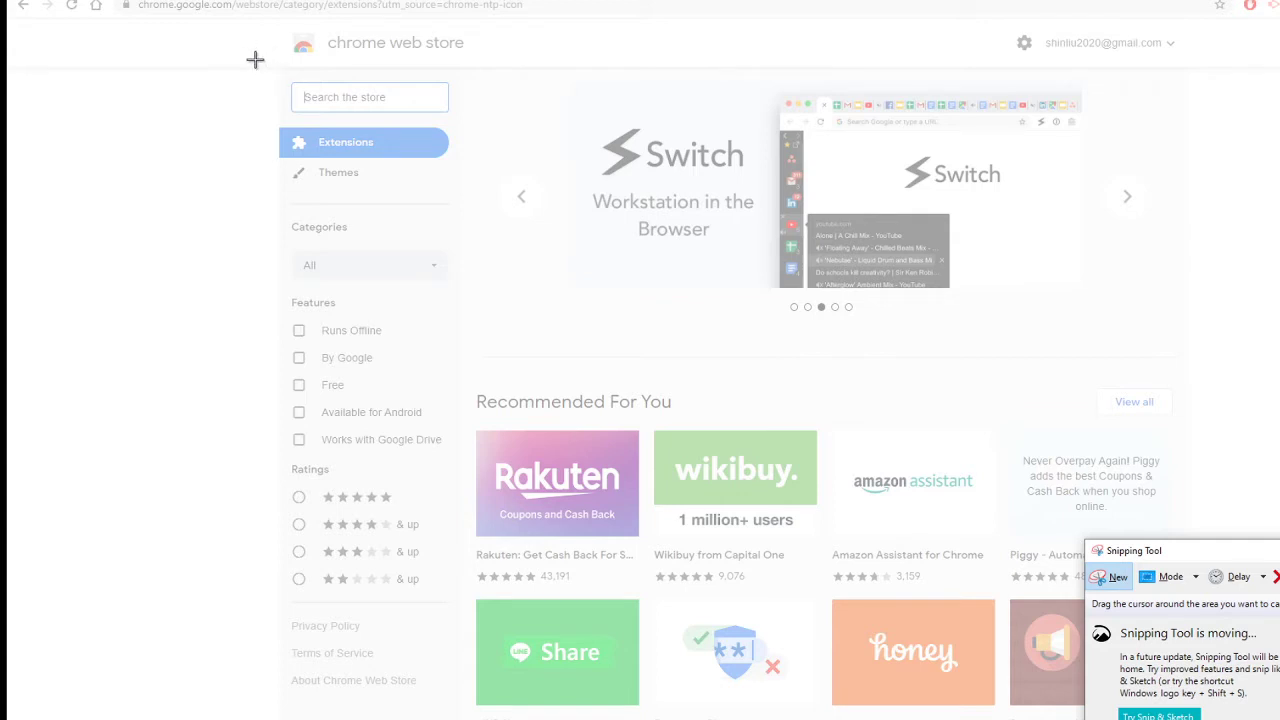
pyautogui.moveTo(257, 64); pyautogui.dragTo(1233, 716)
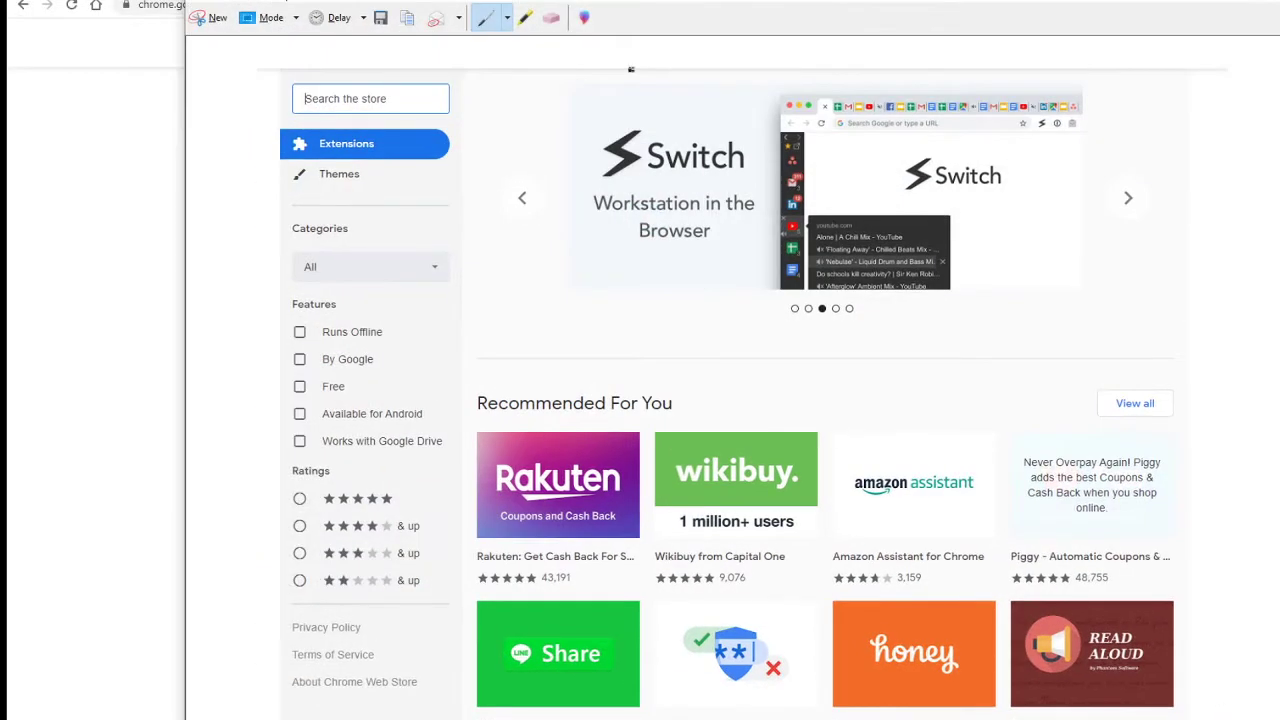
# Start saving the snip and browse to Documents > 2020 FALL SEMESTER > 2020 FALL SEMESTER > CIT 101 > LAB as its destination.
pyautogui.click(197, 6)
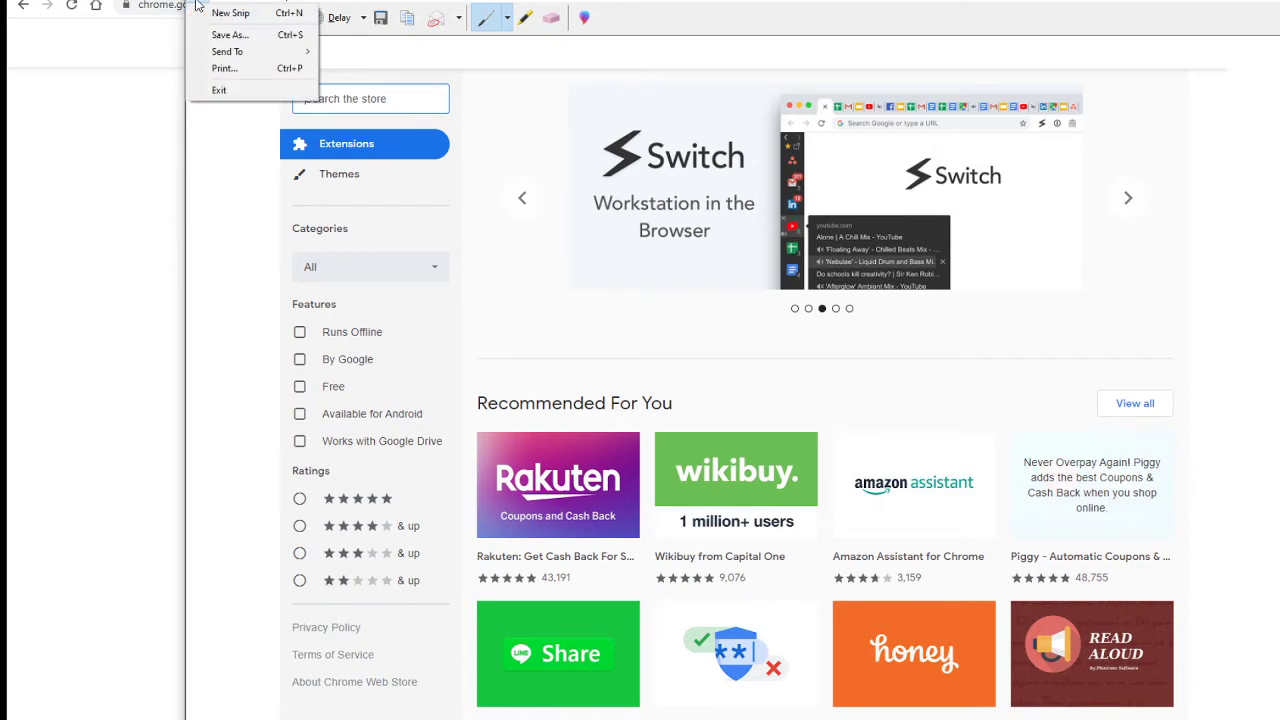
pyautogui.click(229, 38)
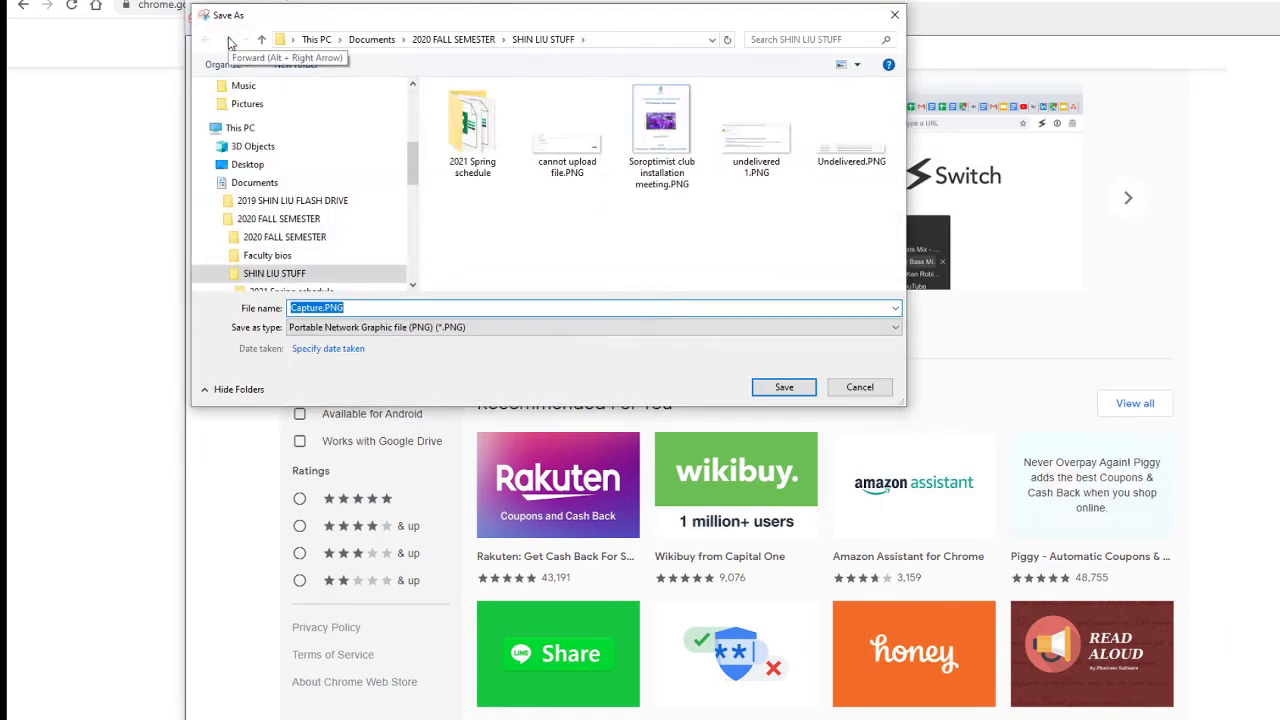
pyautogui.click(370, 40)
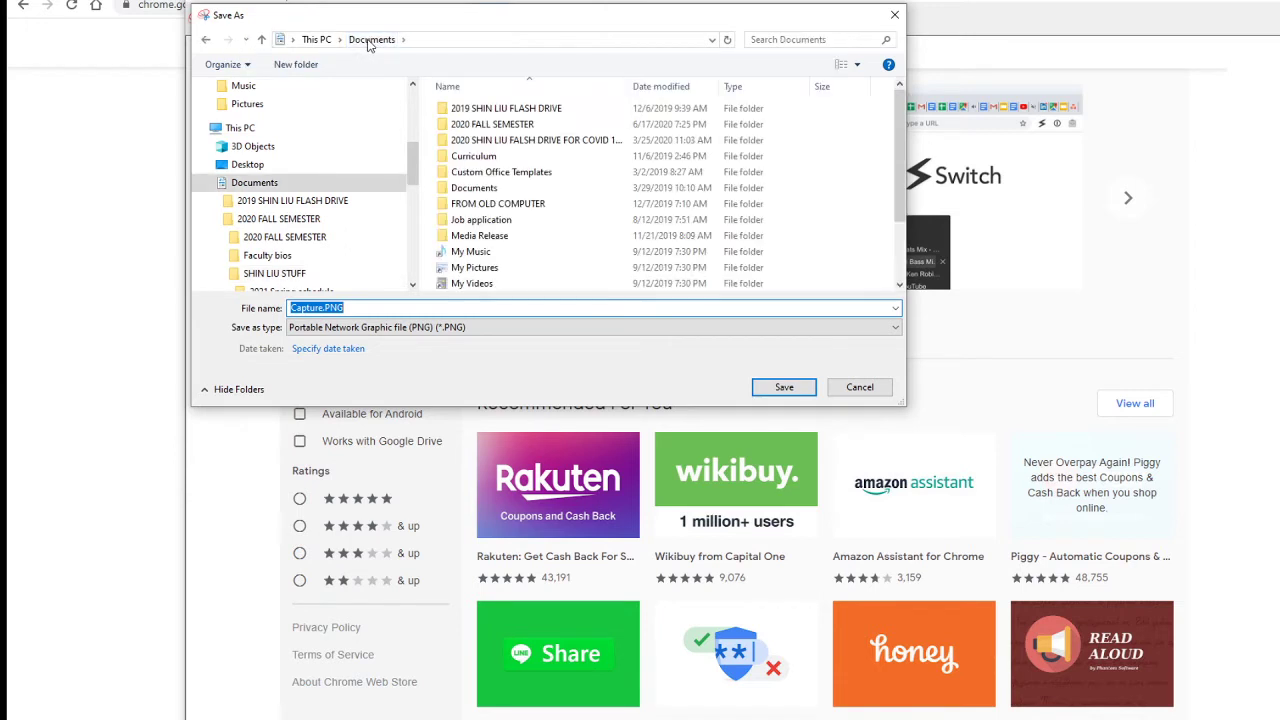
pyautogui.doubleClick(524, 124)
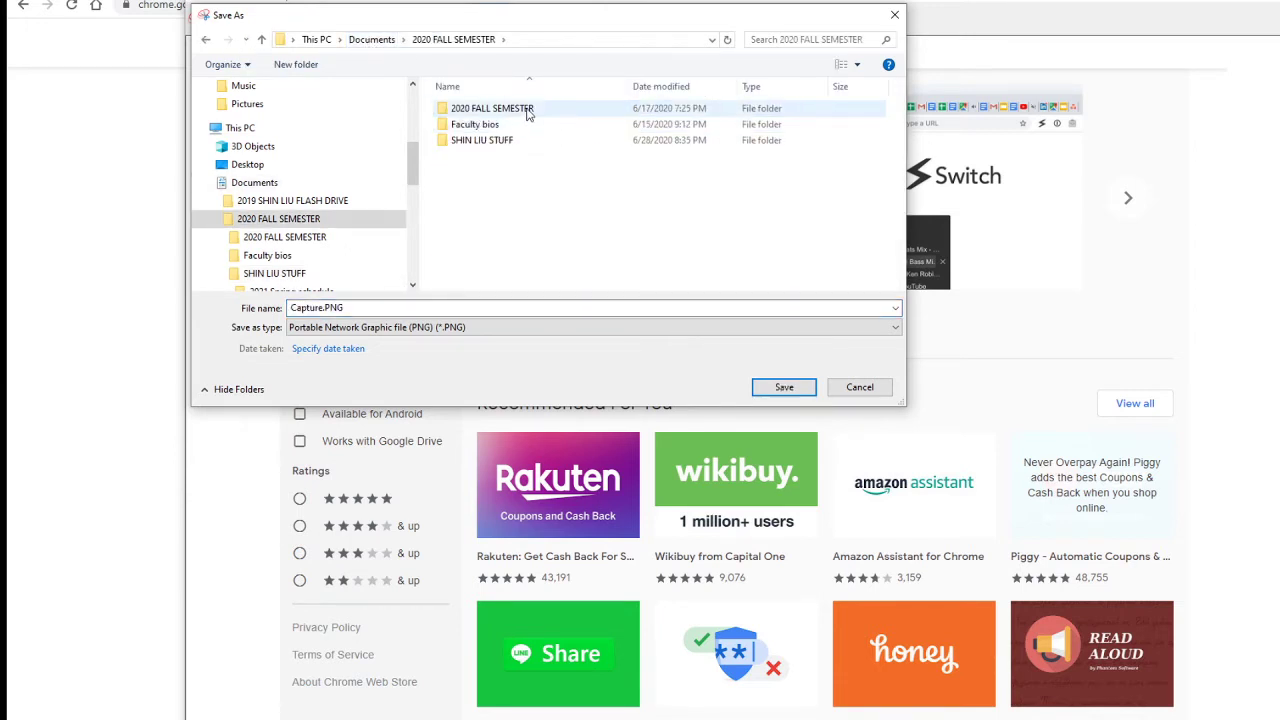
pyautogui.doubleClick(527, 110)
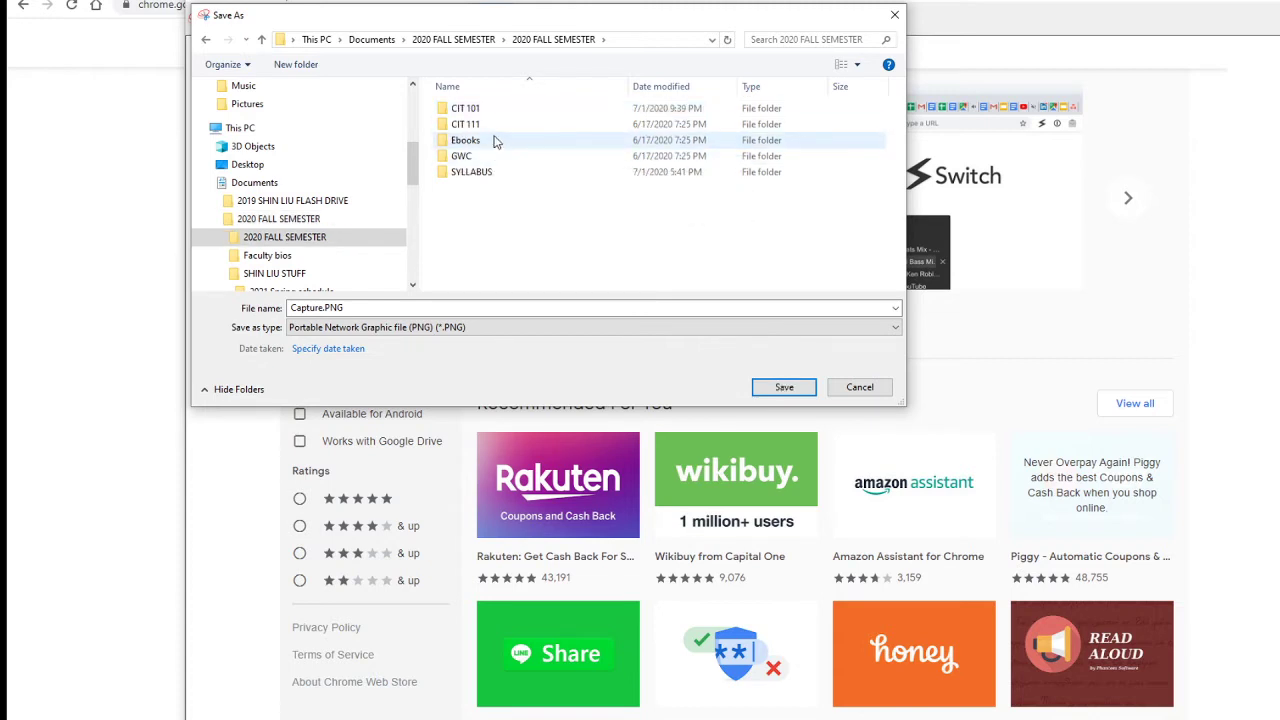
pyautogui.doubleClick(491, 110)
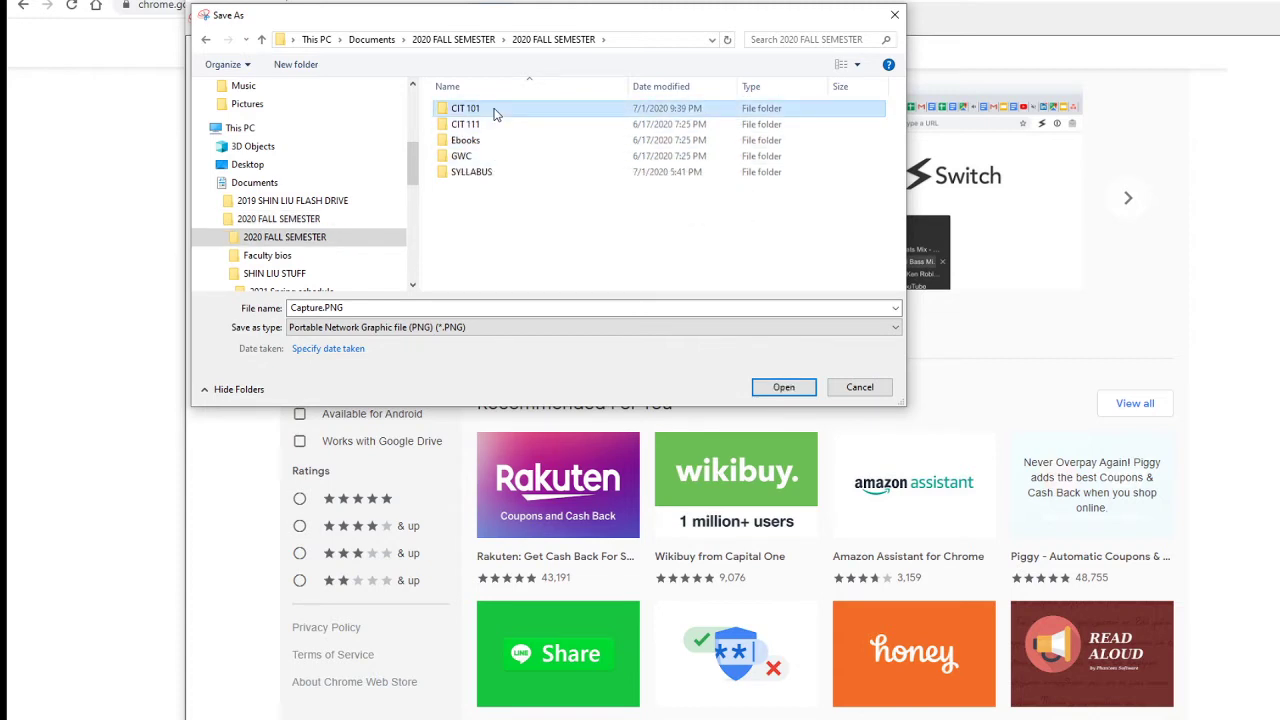
pyautogui.doubleClick(465, 140)
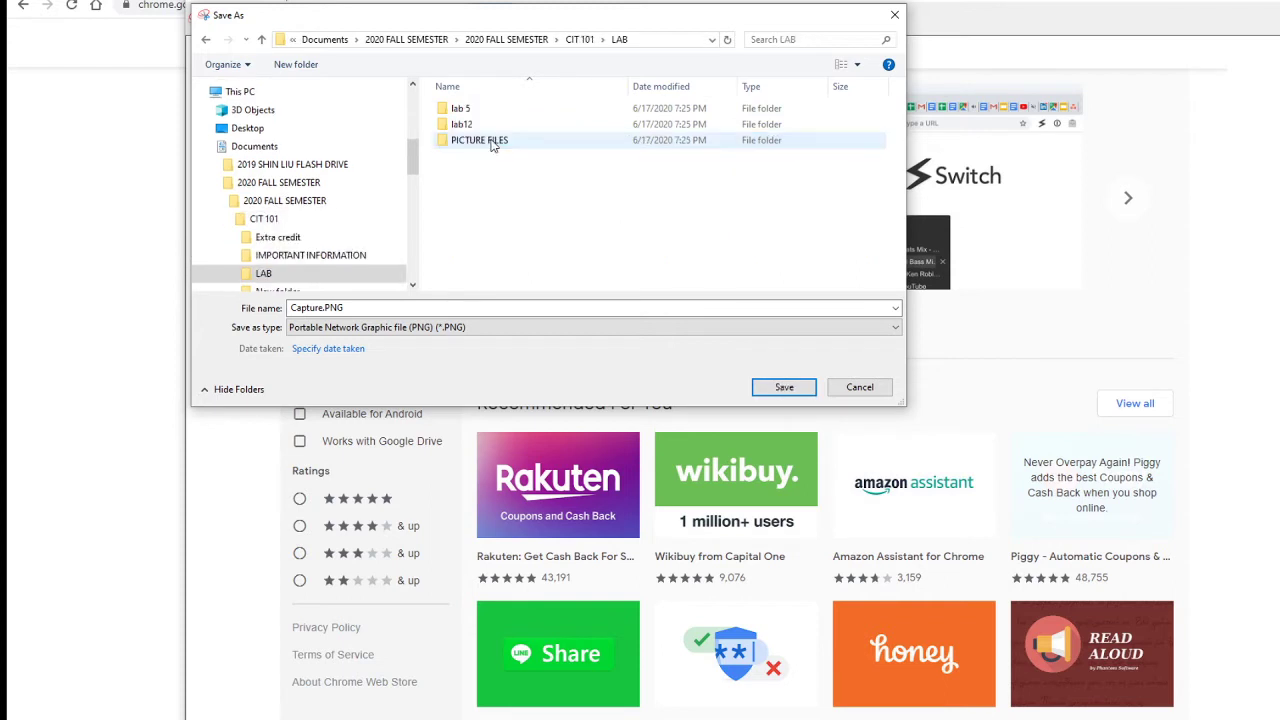
# Save the snip as a PNG named screenshotGoogleStore and leave Snipping Tool.
pyautogui.click(363, 307)
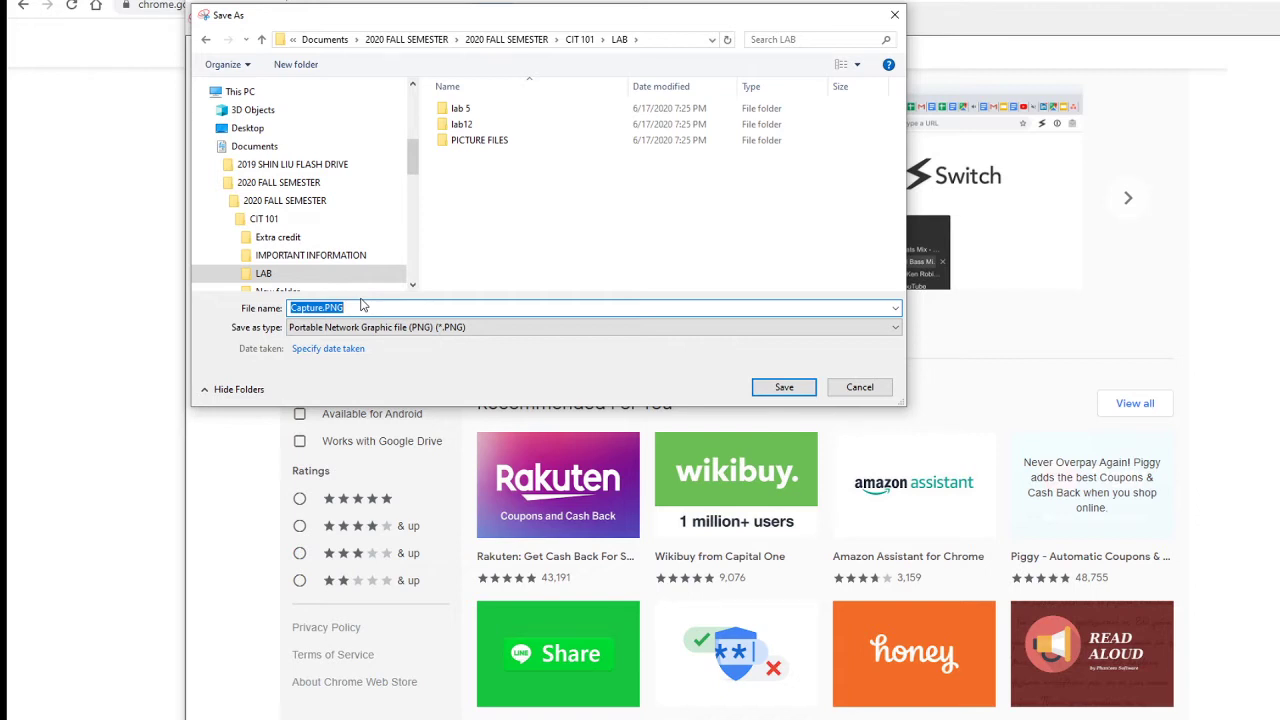
pyautogui.write('screenshotGoogle')
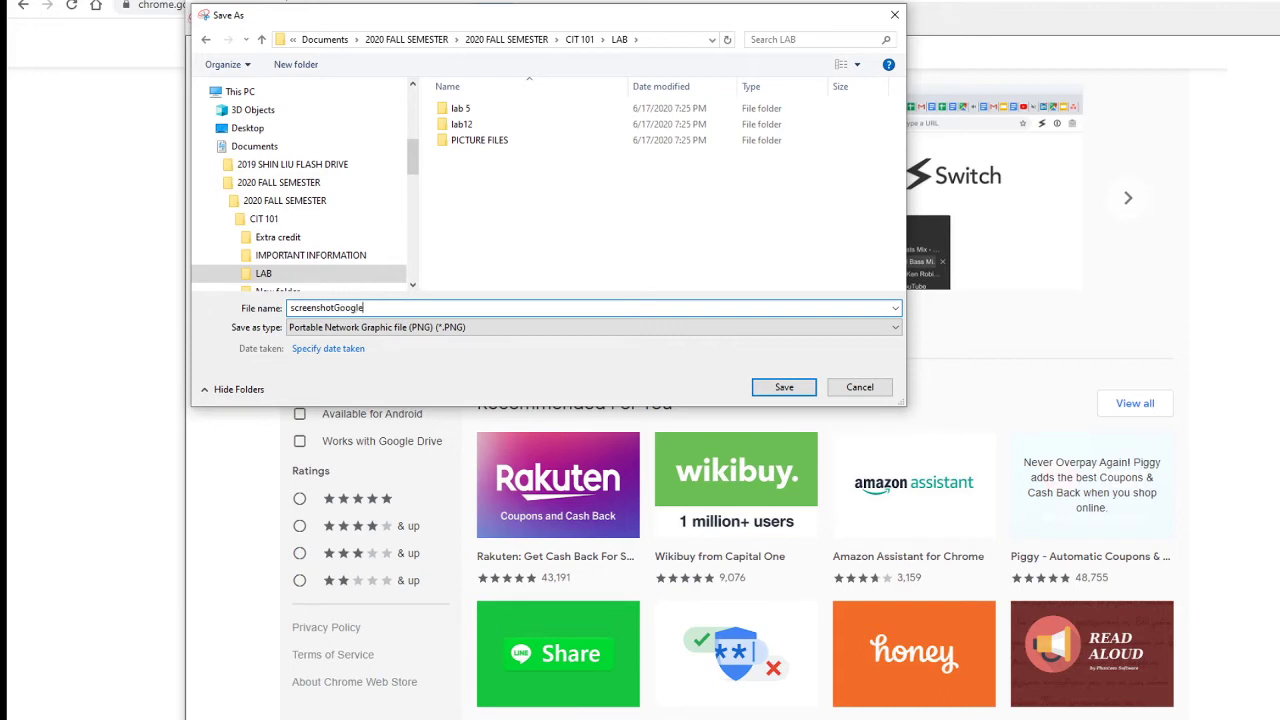
pyautogui.write('Store')
pyautogui.click(791, 395)
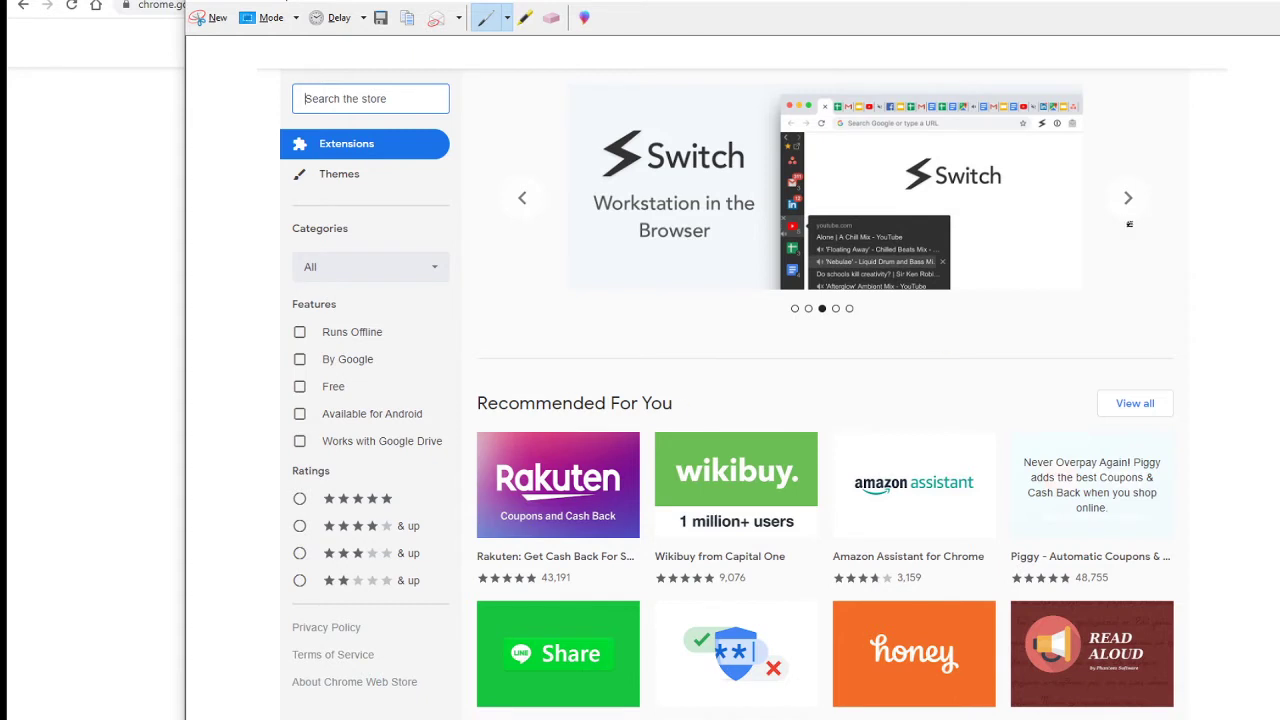
pyautogui.press('Escape')
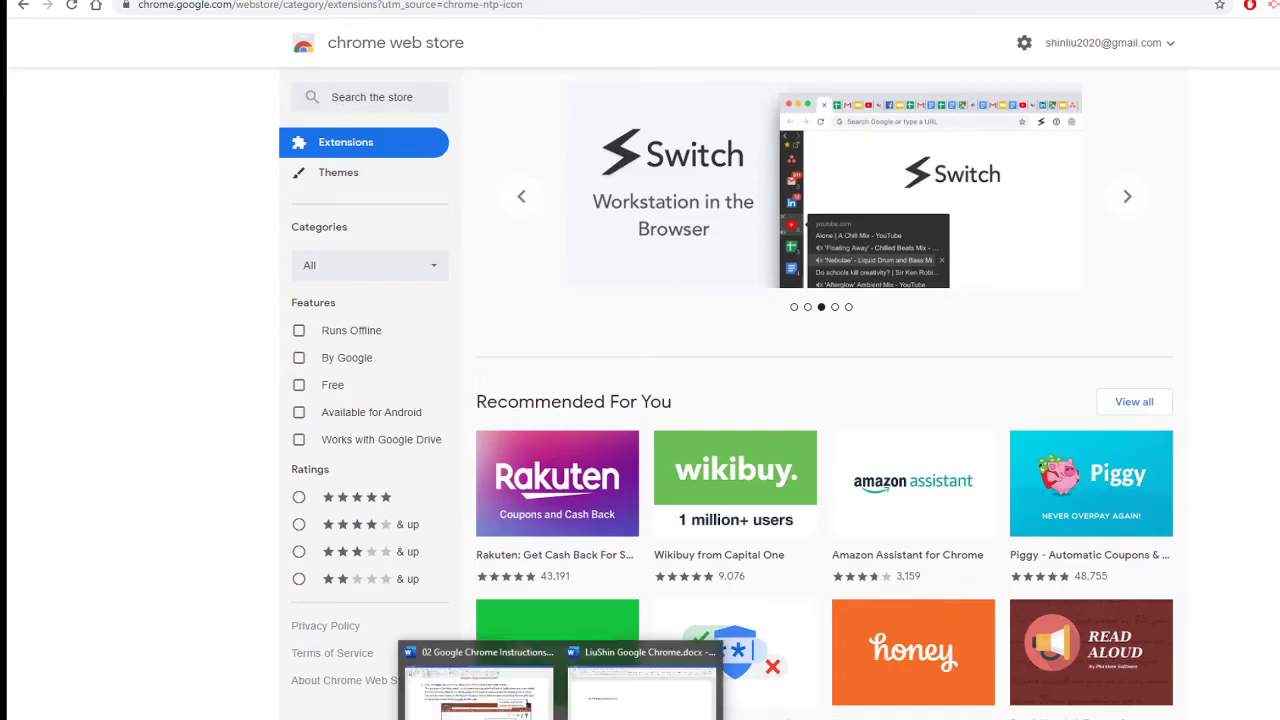
# Return to the 02 Google Chrome Instructions document in Word and review the Task 1 screenshot requirement below step 2.
pyautogui.click(514, 690)
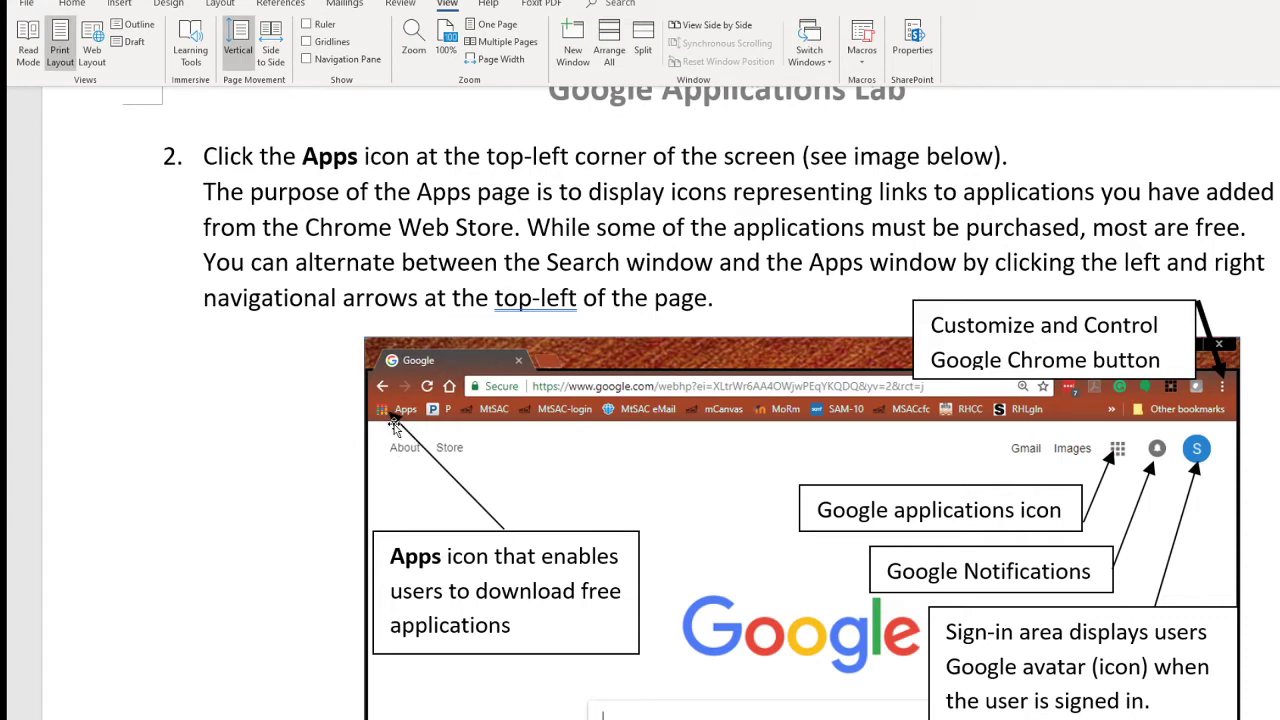
pyautogui.scroll(-7, 757, 485)
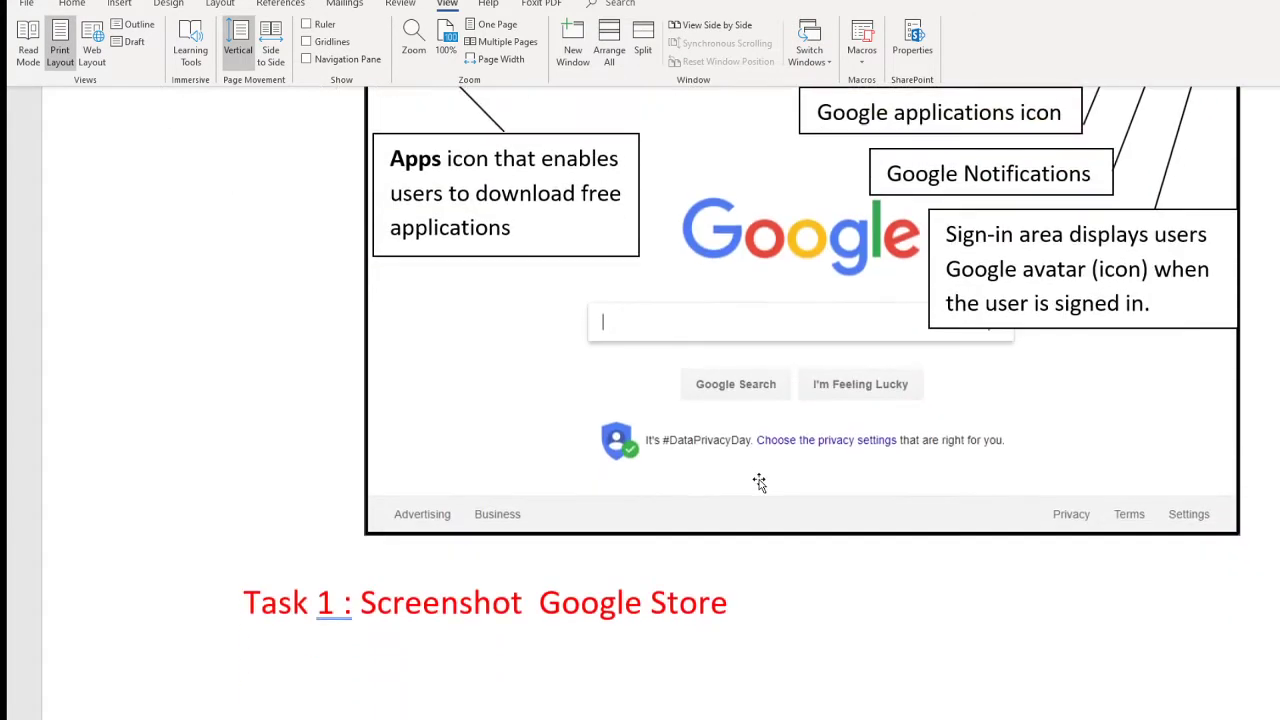
pyautogui.scroll(-4, 759, 483)
pyautogui.scroll(7, 757, 485)
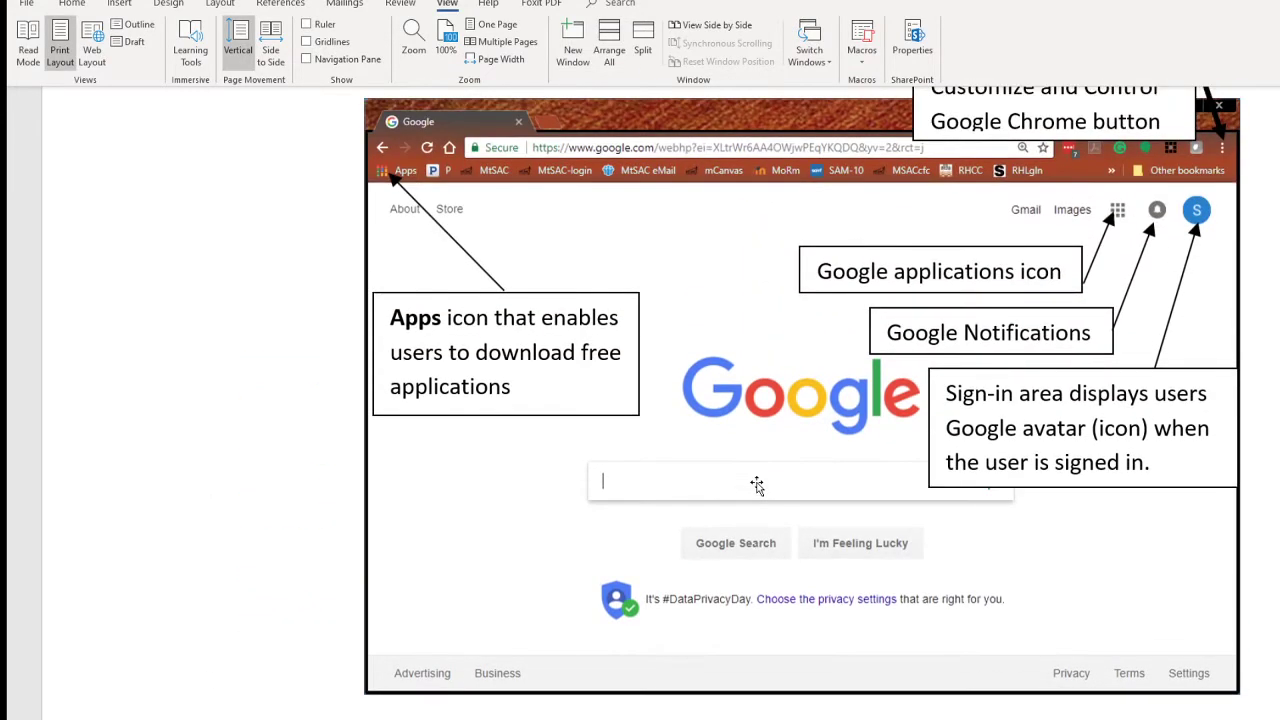
pyautogui.scroll(-3, 757, 485)
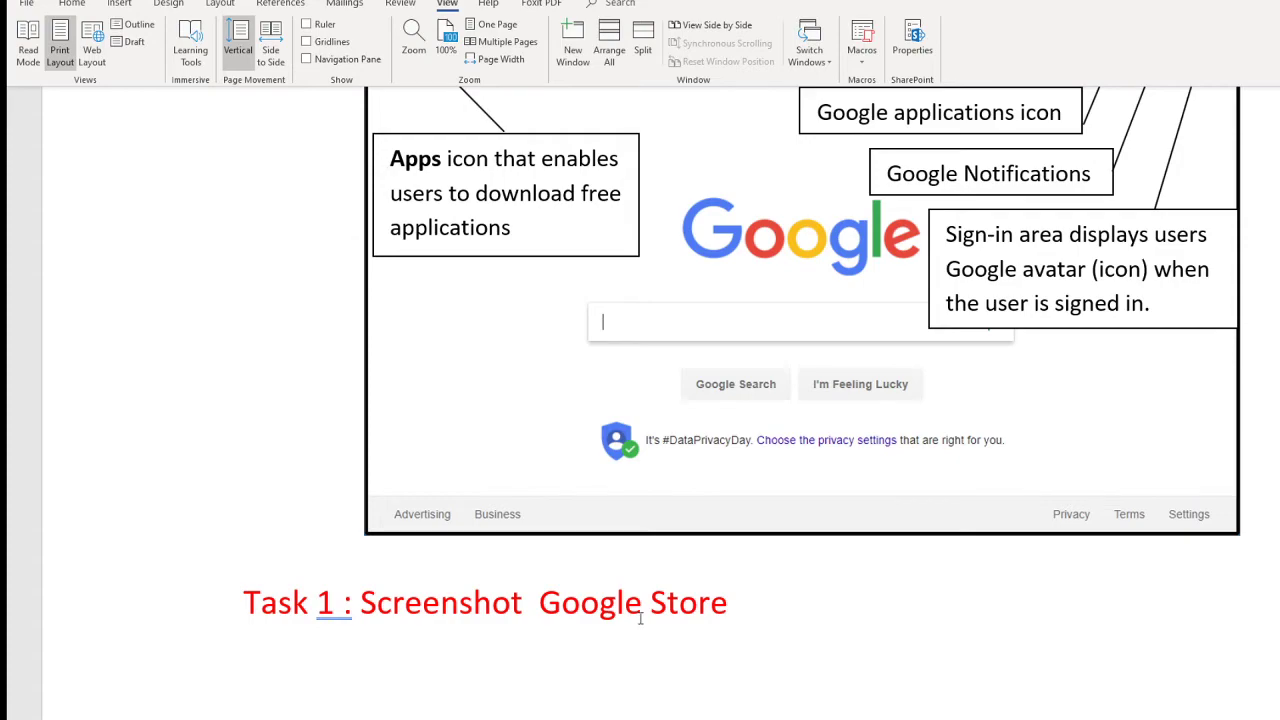
pyautogui.scroll(-20, 640, 619)
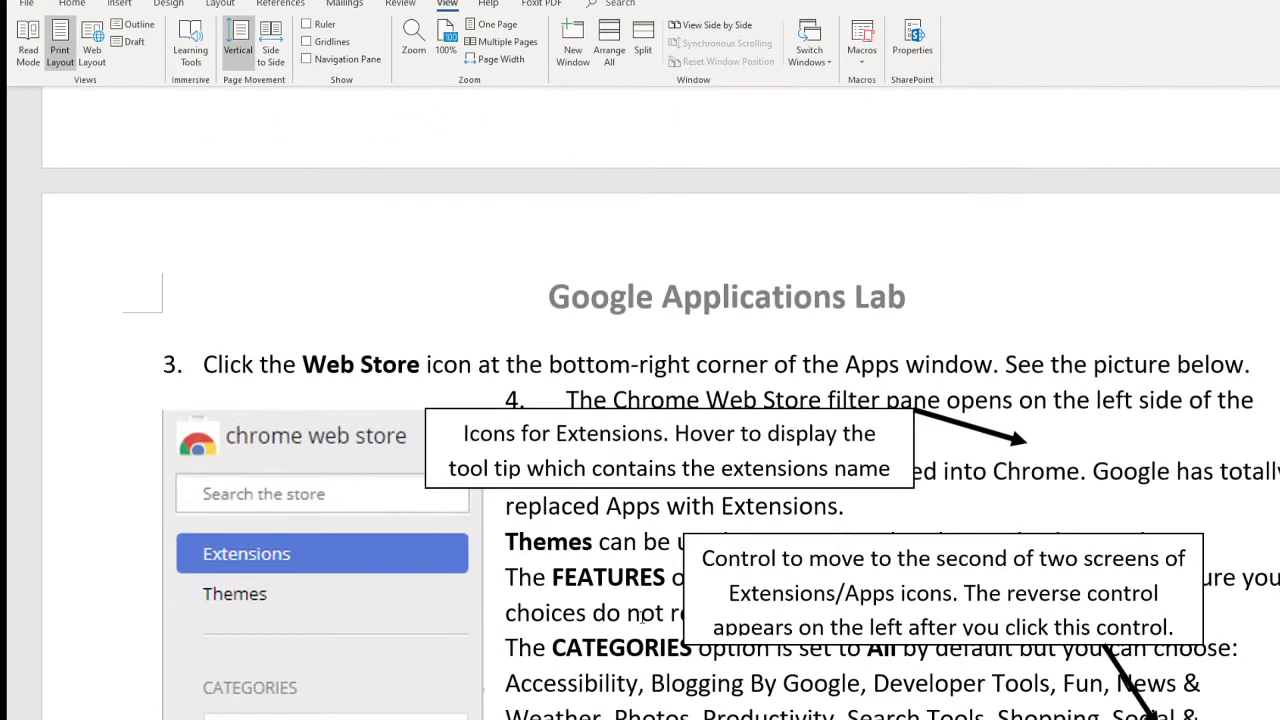
pyautogui.scroll(-3, 640, 618)
pyautogui.scroll(4, 540, 354)
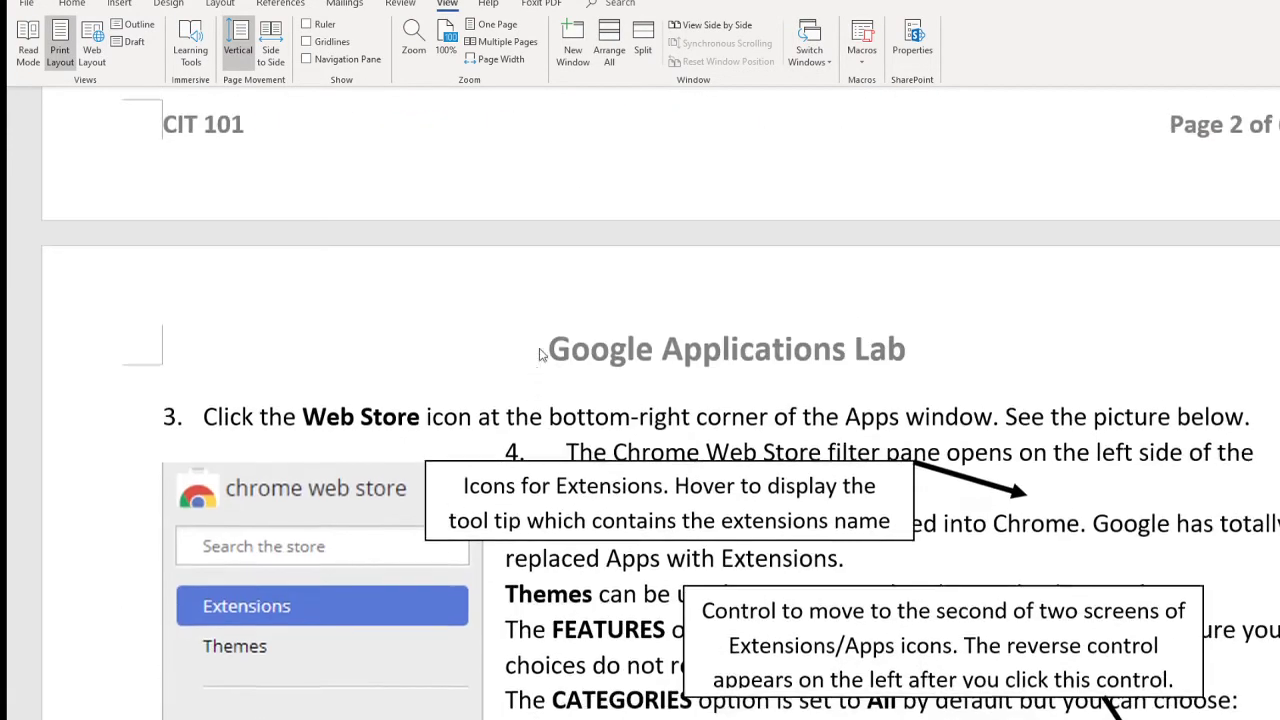
pyautogui.scroll(15, 540, 354)
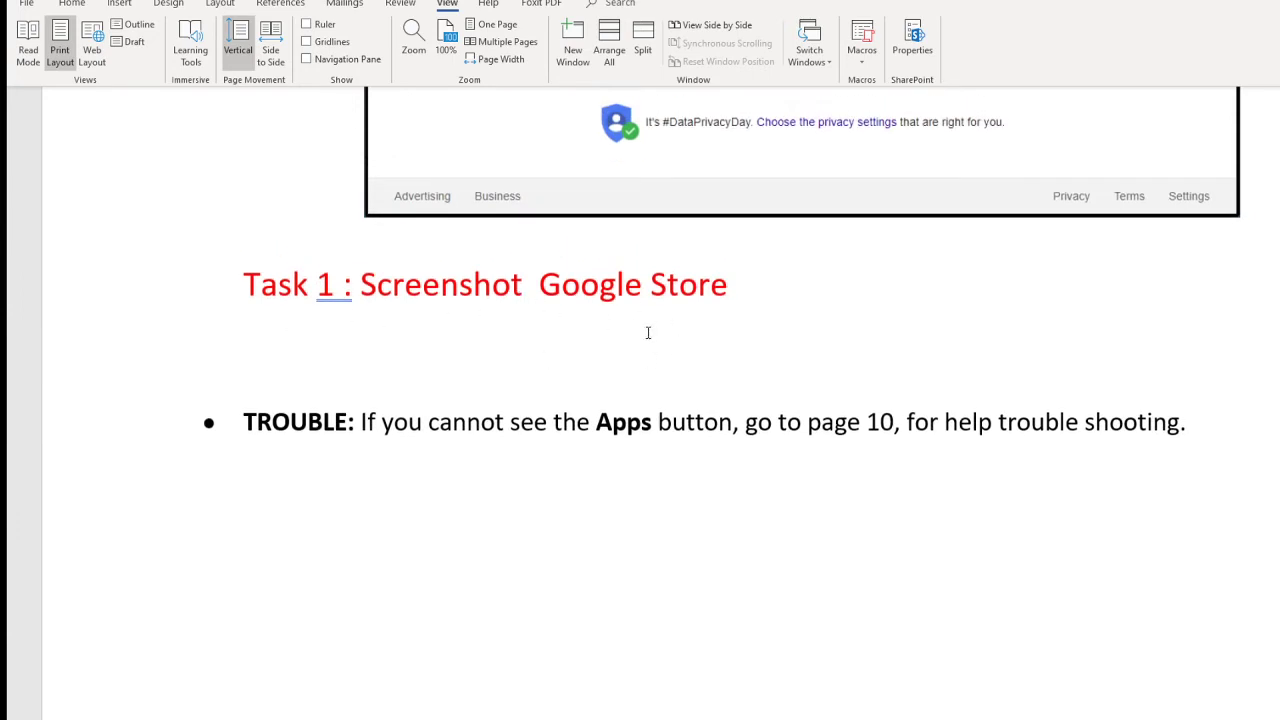
# Read the instructions from step 3 on the Web Store filter pane through the Task 2 extension screenshot requirement.
pyautogui.scroll(-10, 648, 333)
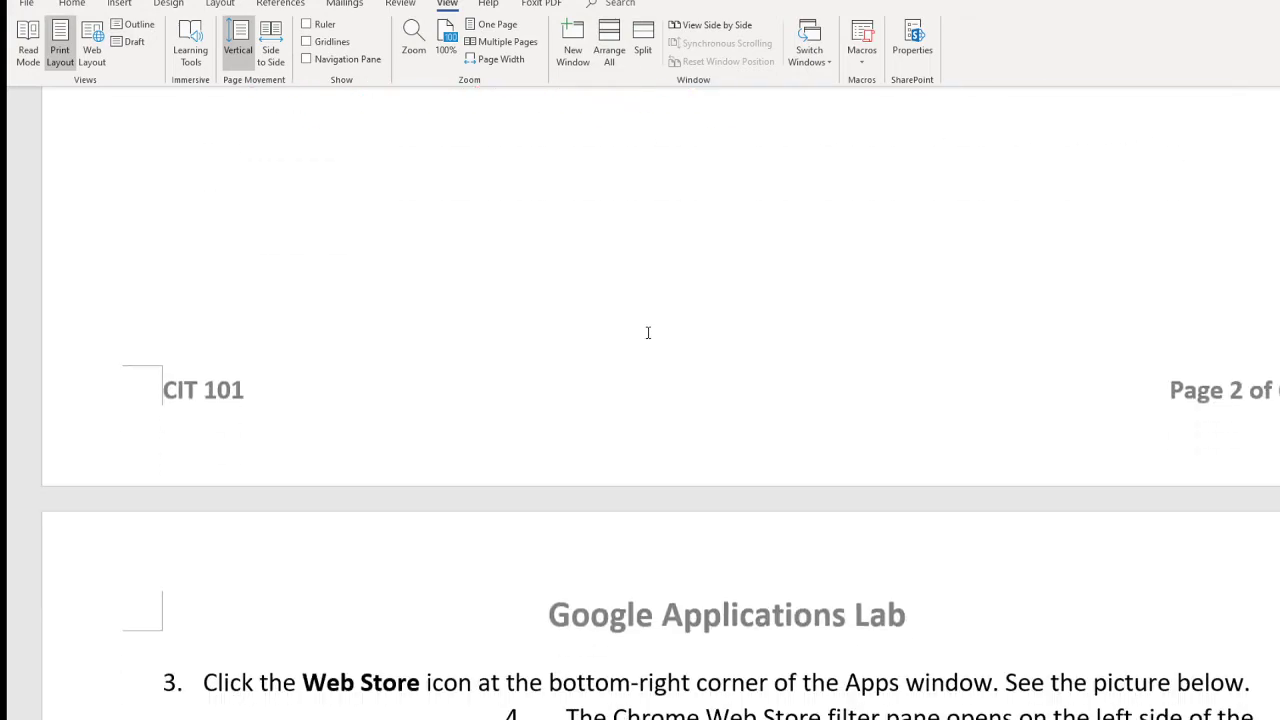
pyautogui.scroll(-3, 646, 443)
pyautogui.scroll(-3, 644, 444)
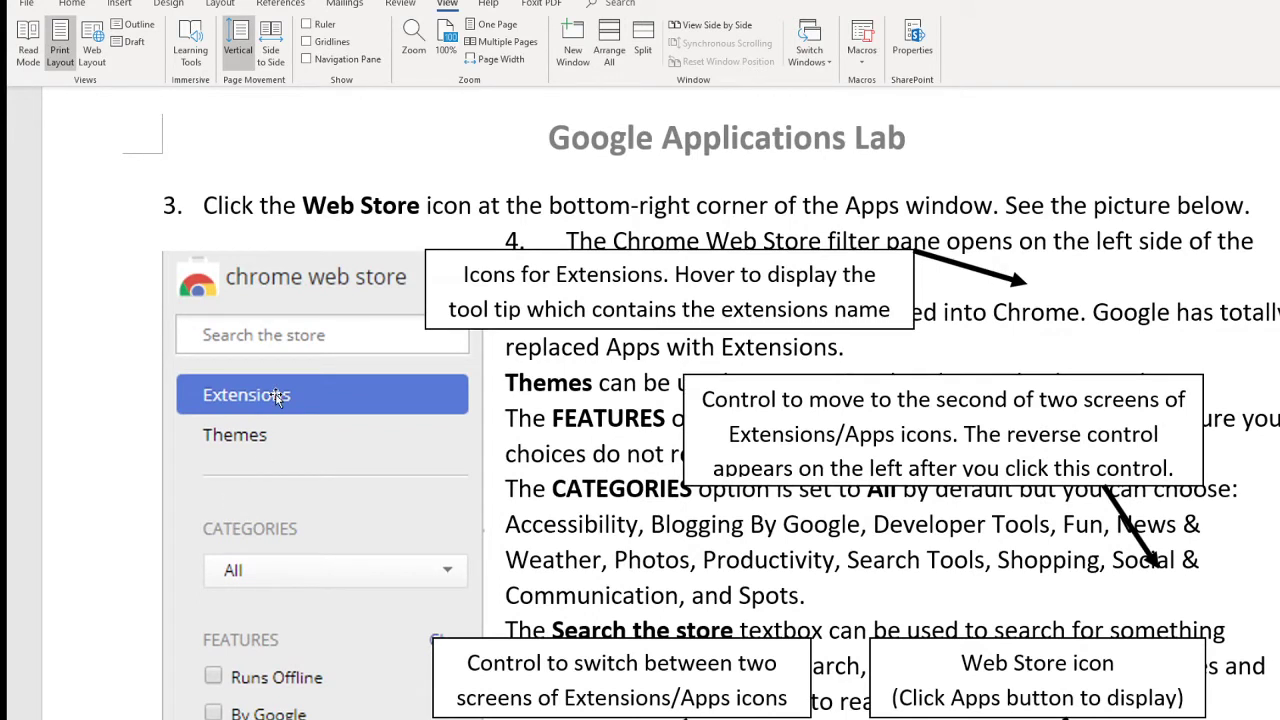
pyautogui.scroll(-5, 278, 397)
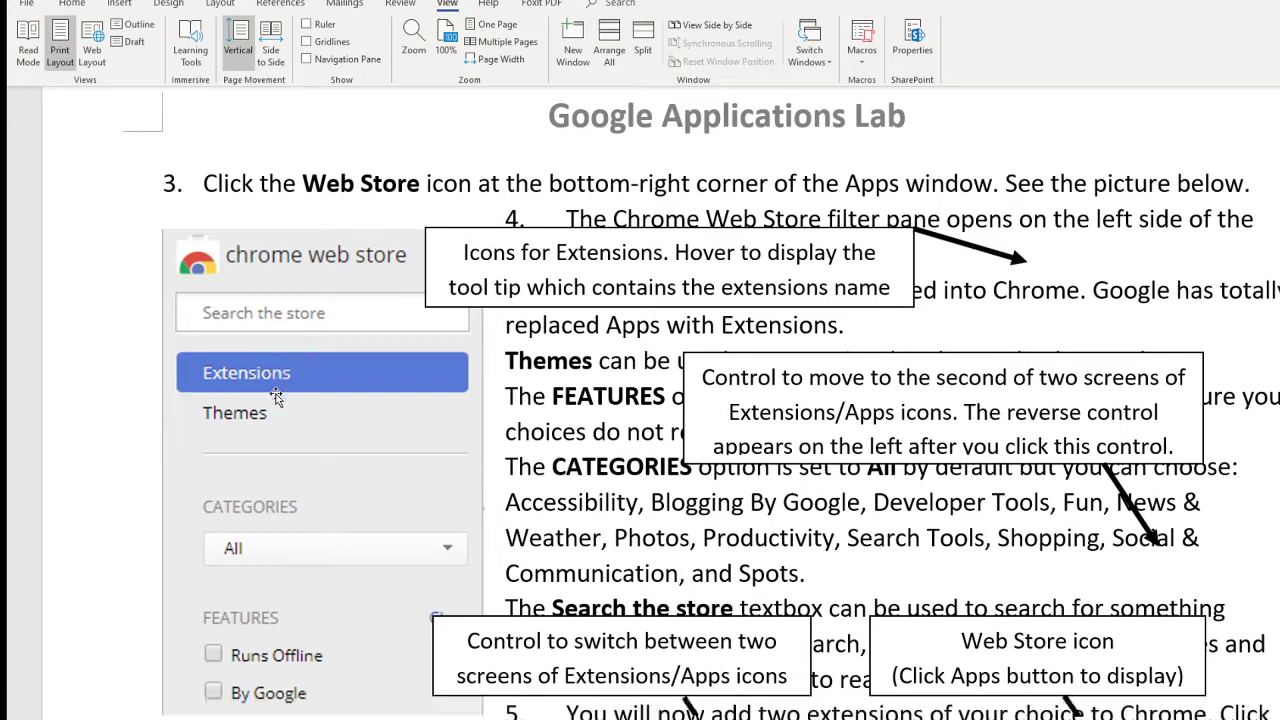
pyautogui.scroll(-8, 278, 397)
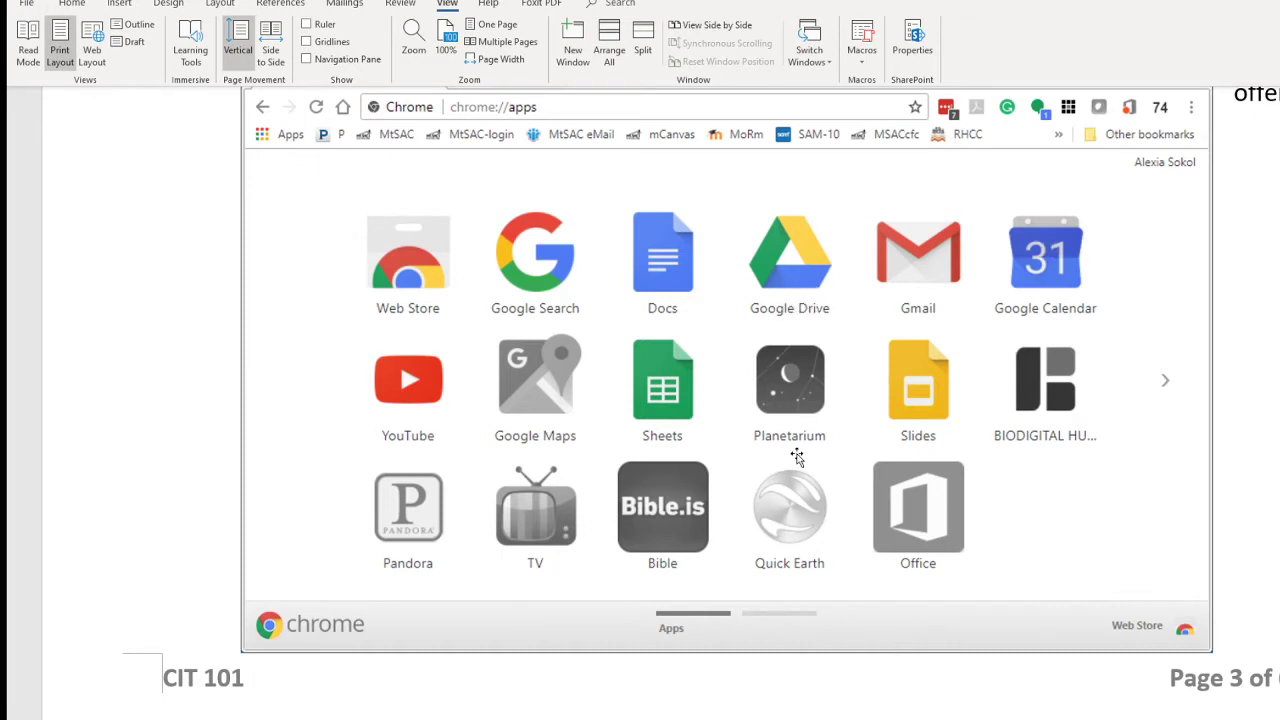
pyautogui.scroll(-6, 798, 456)
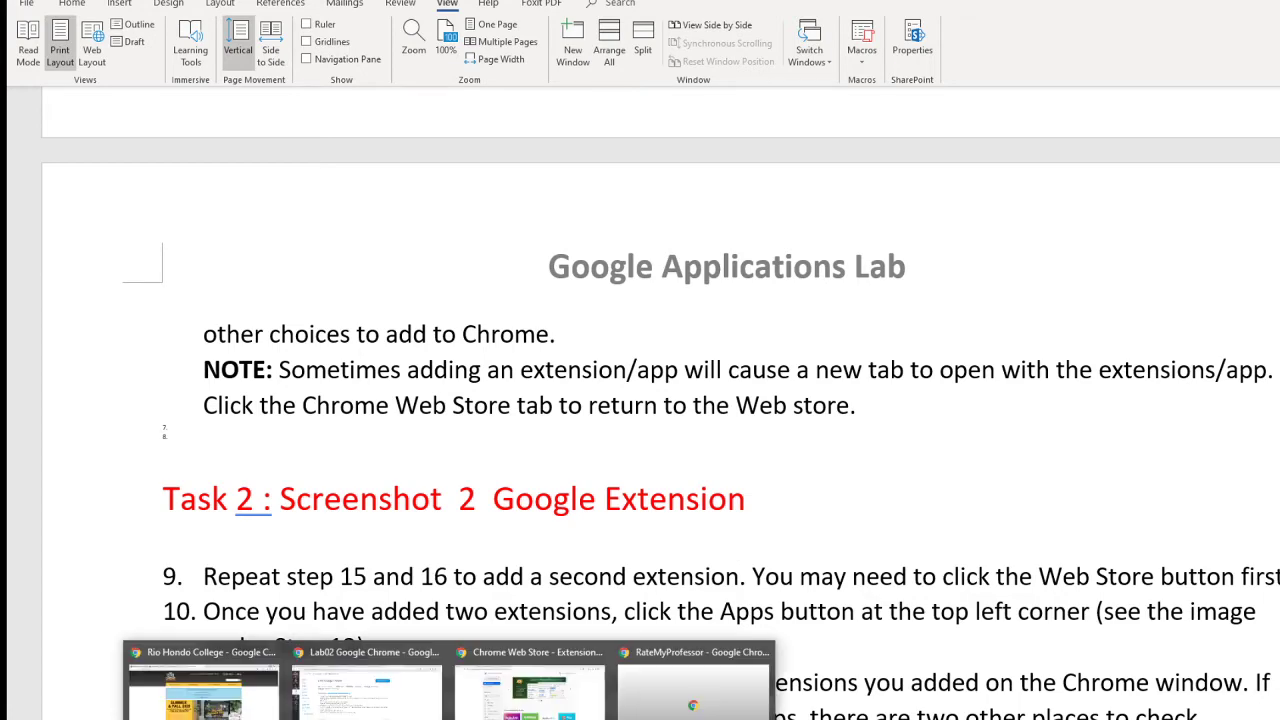
# Switch to the Chrome Web Store window, show the browser's extensions list and look over the recommended extensions.
pyautogui.click(573, 684)
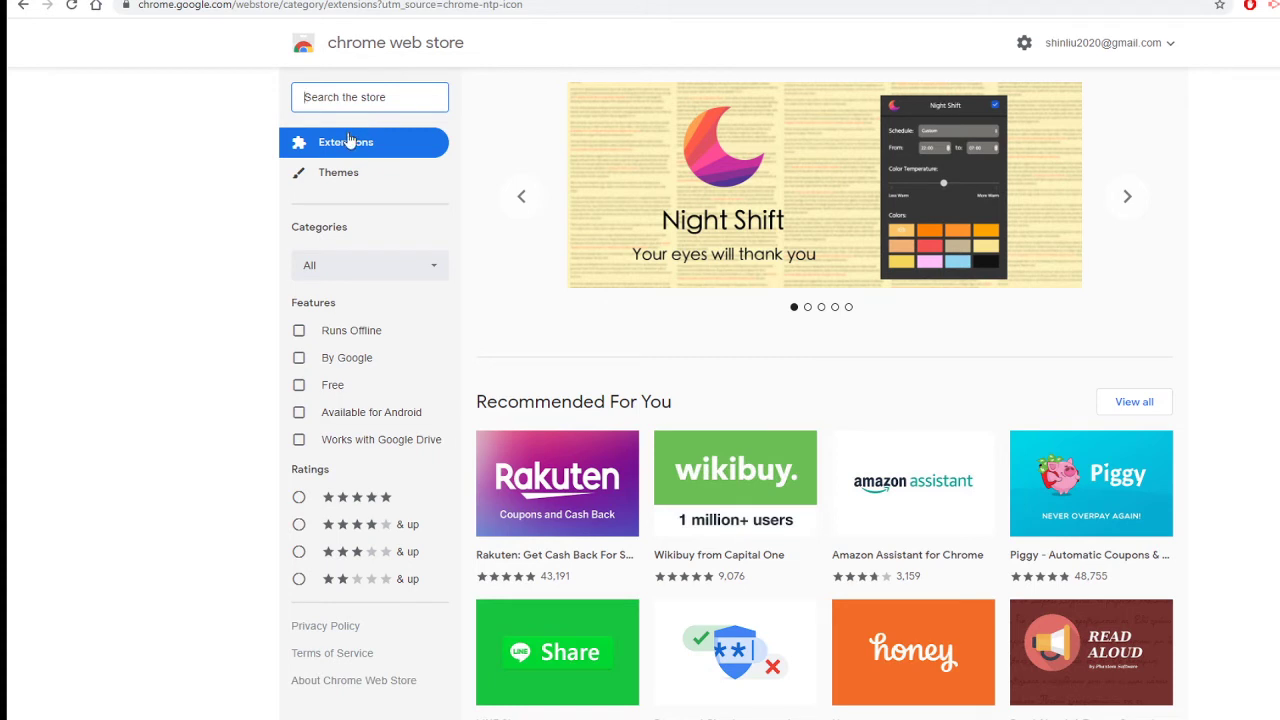
pyautogui.moveTo(366, 145); pyautogui.dragTo(355, 143)
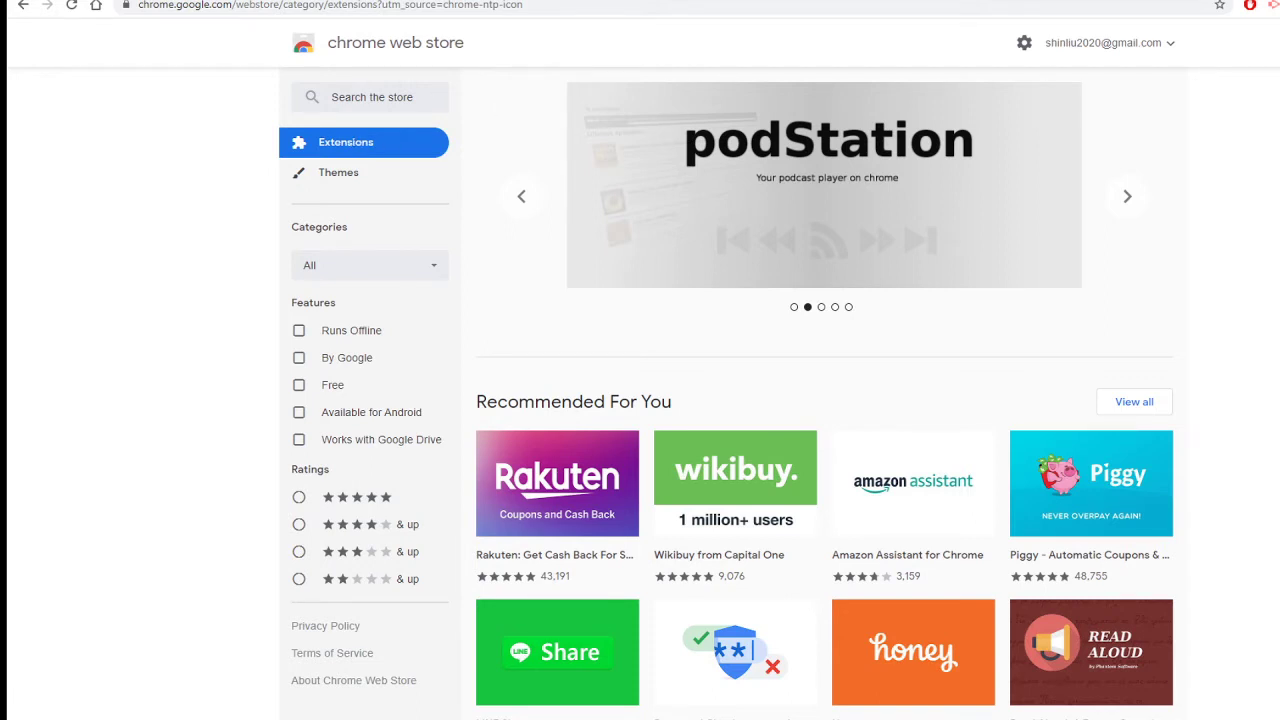
pyautogui.click(1277, 5)
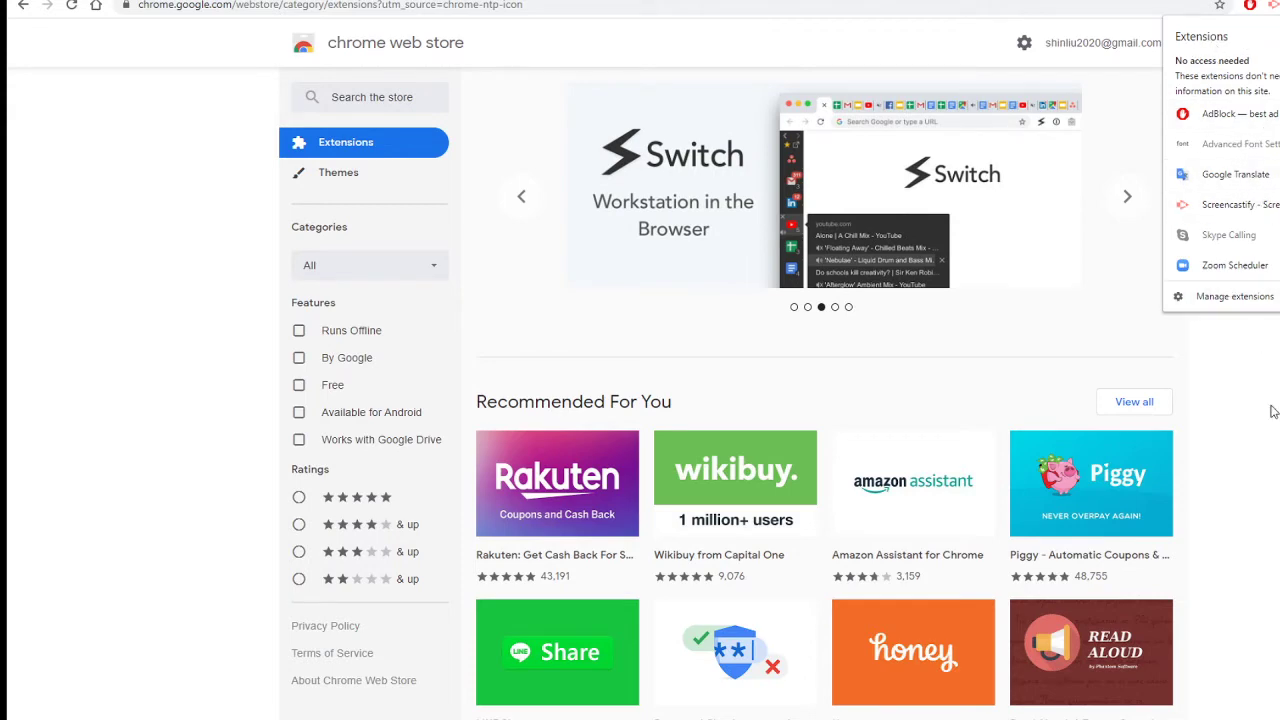
pyautogui.scroll(-3, 1273, 411)
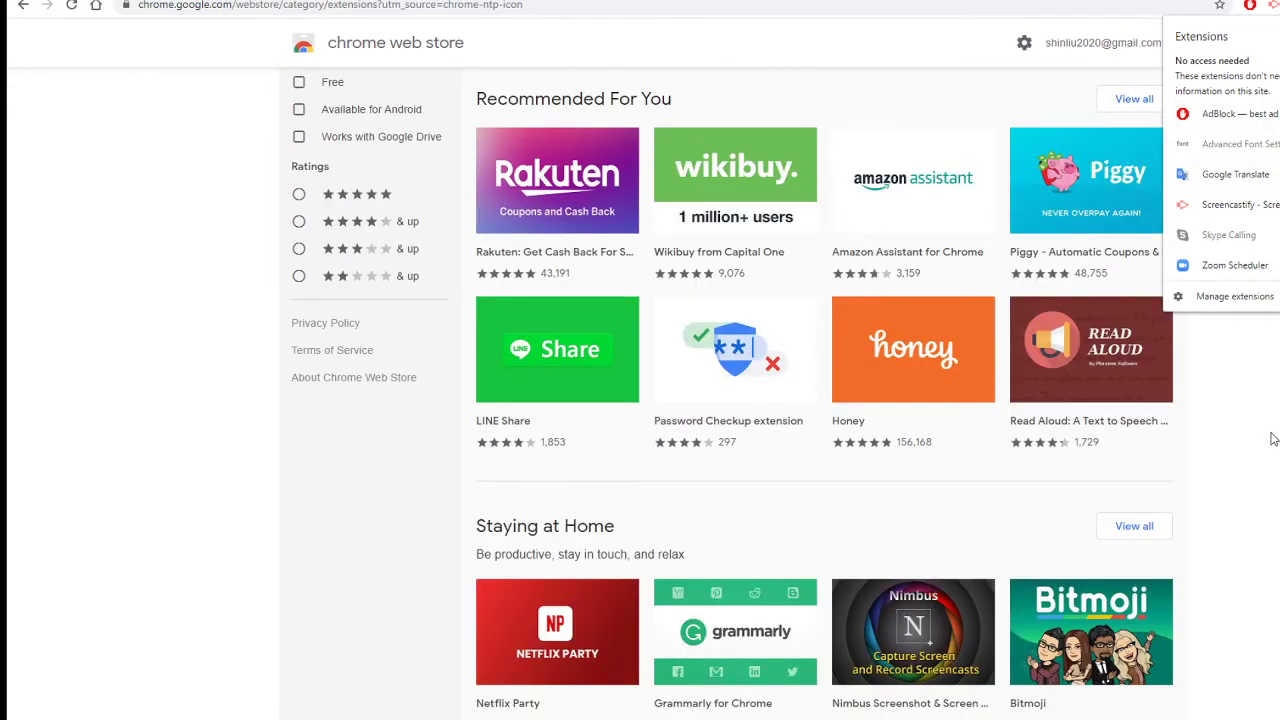
pyautogui.scroll(3, 1273, 438)
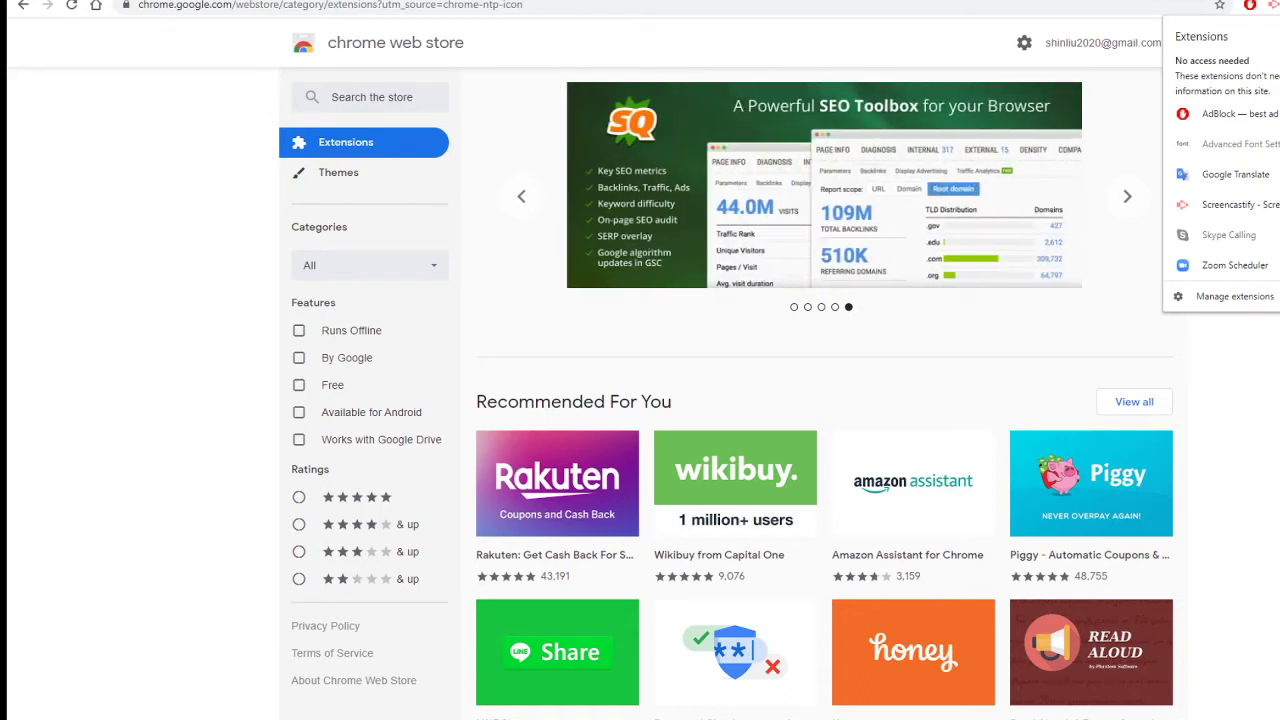
# Search the store for "google drive" and add the Save to Google Drive extension to the browser.
pyautogui.click(341, 272)
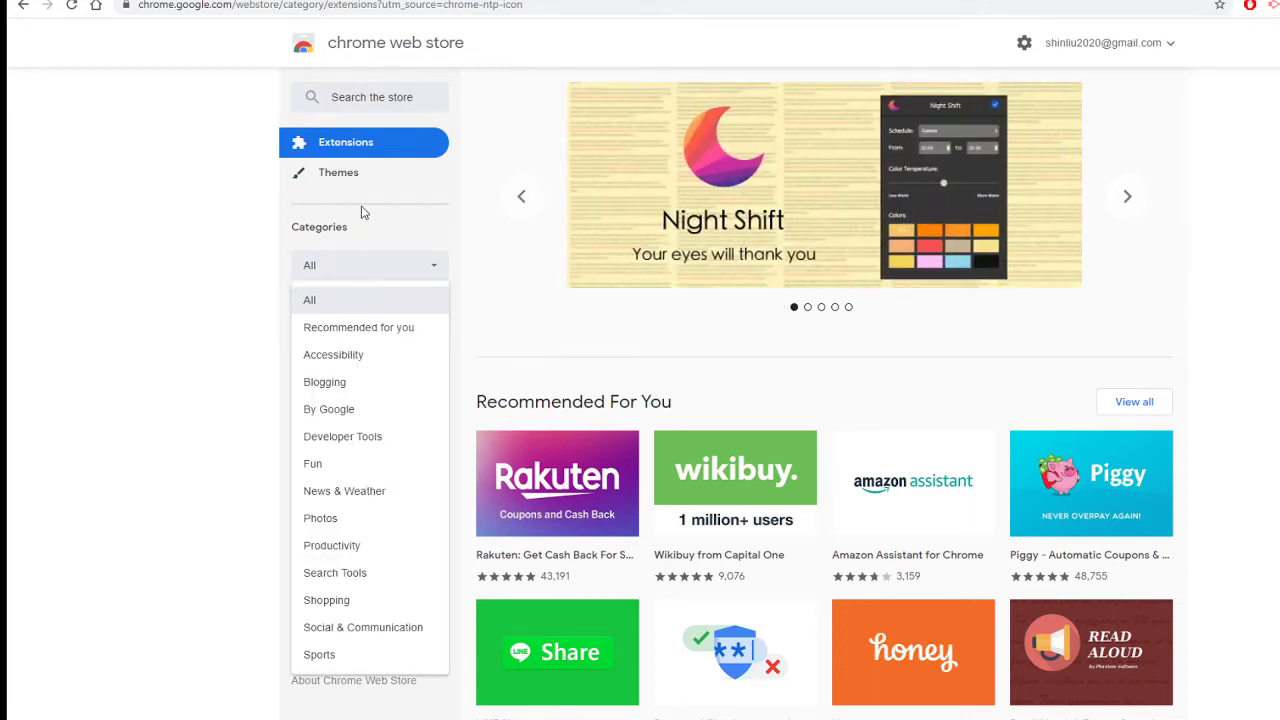
pyautogui.click(362, 95)
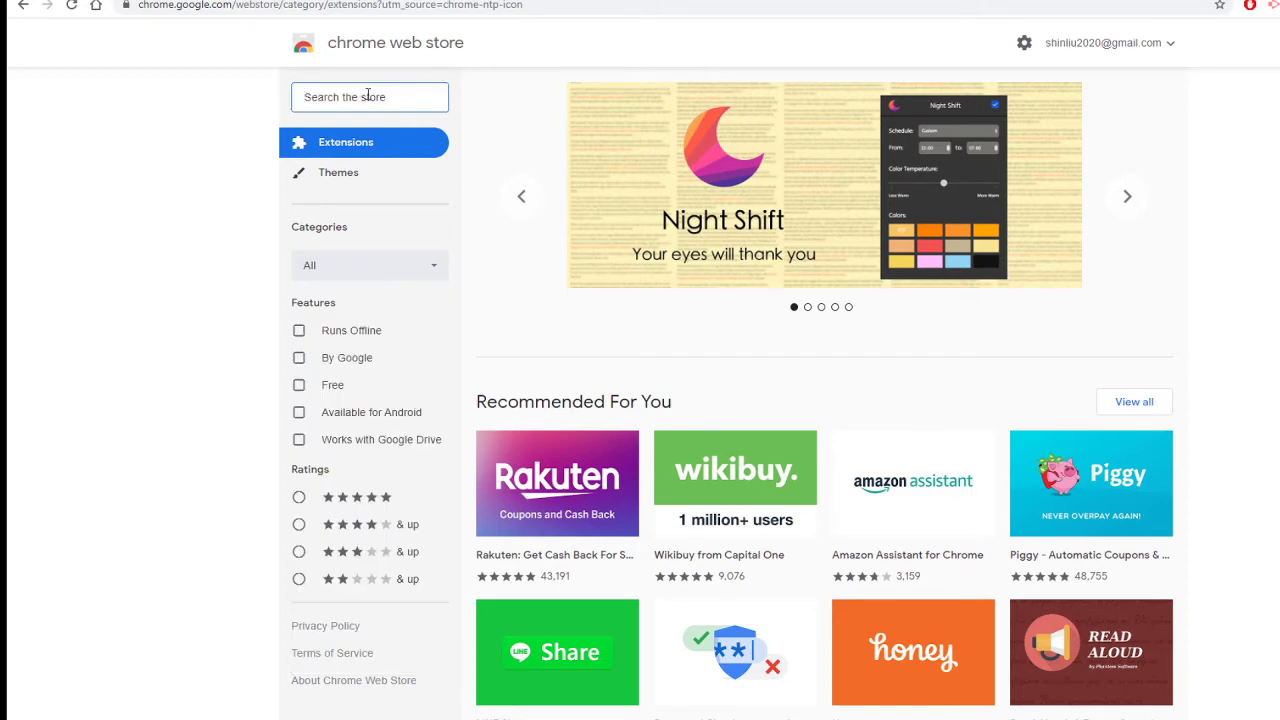
pyautogui.write('google ')
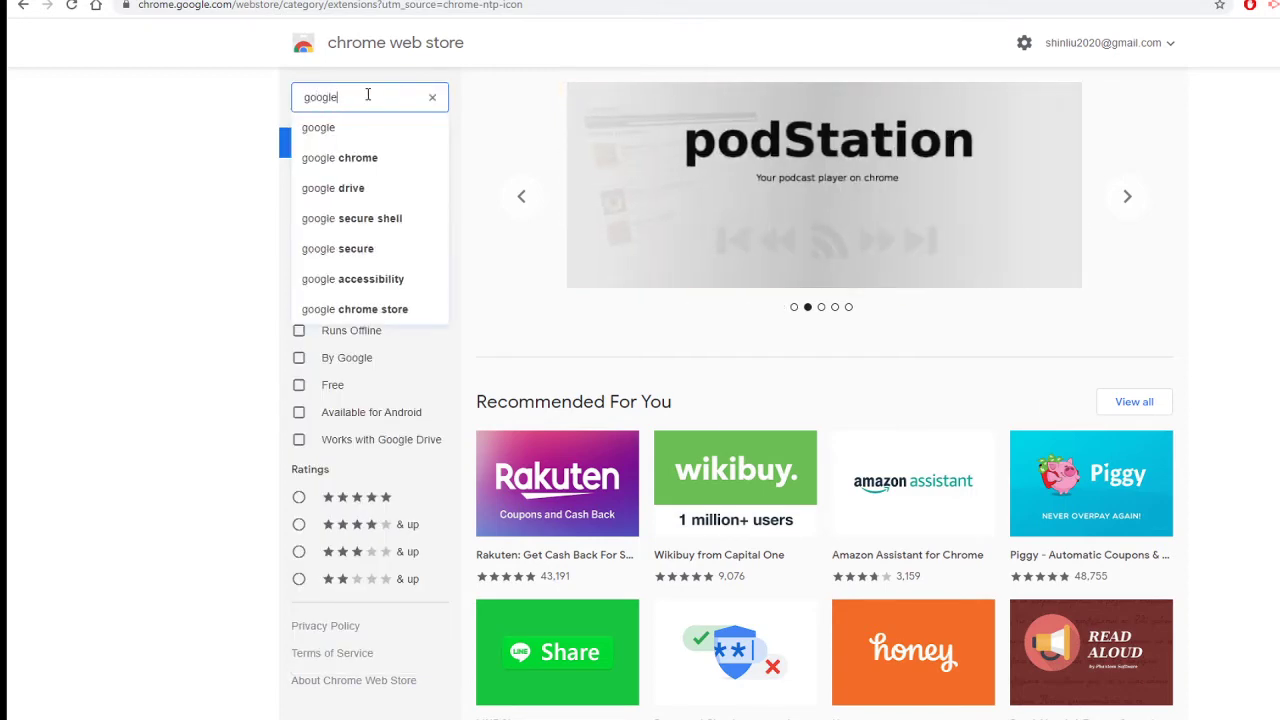
pyautogui.write('drive')
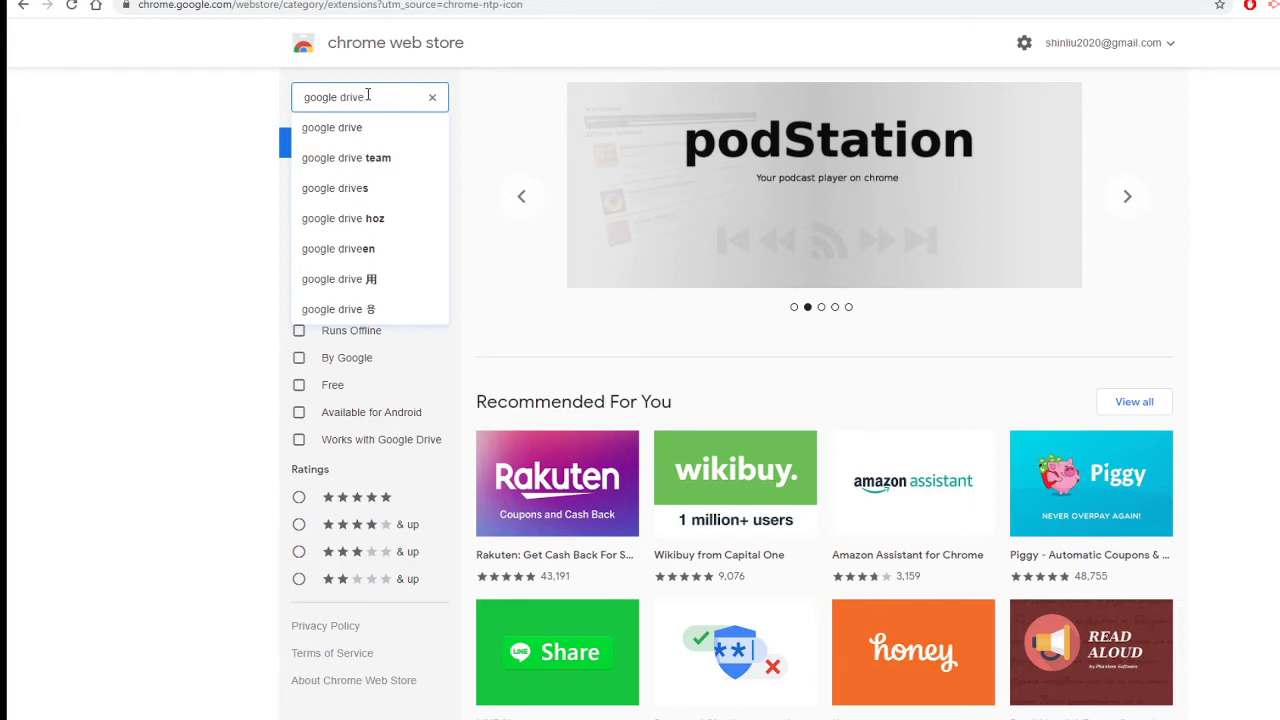
pyautogui.press('Return')
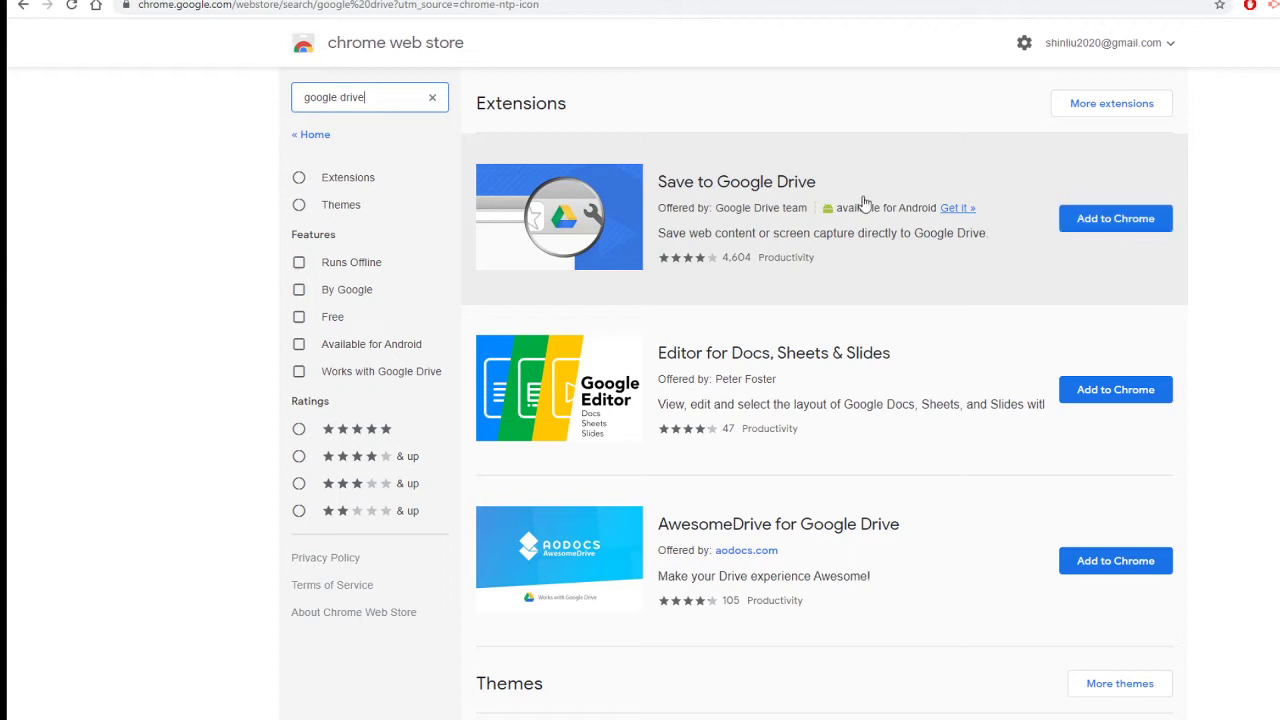
pyautogui.click(1129, 219)
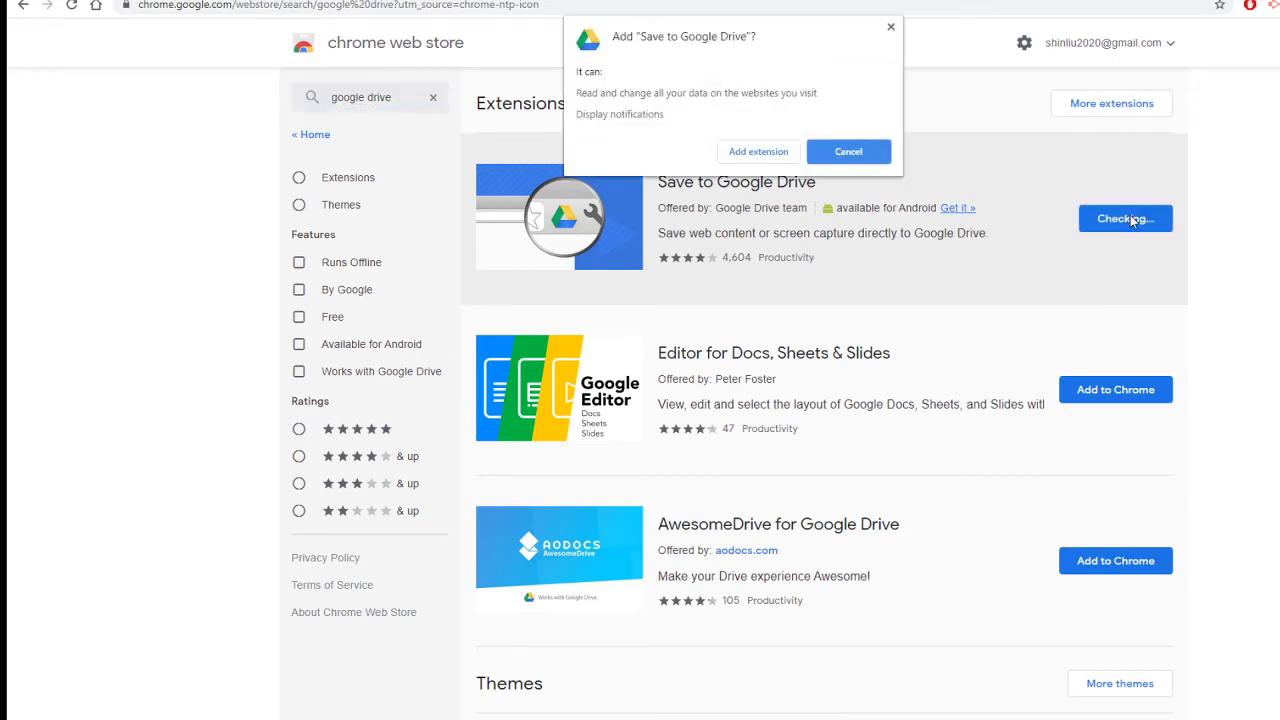
pyautogui.click(750, 152)
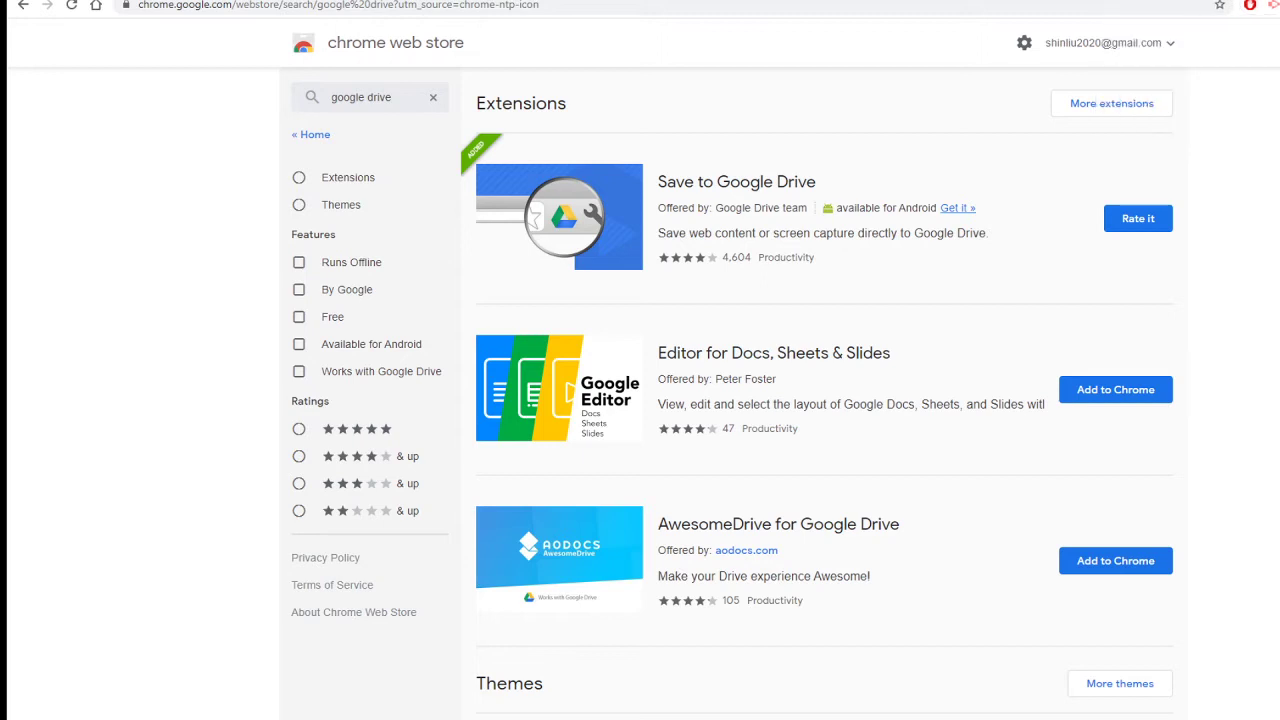
# Search the store for "youtube" and look through the listed extensions and themes.
pyautogui.click(407, 100)
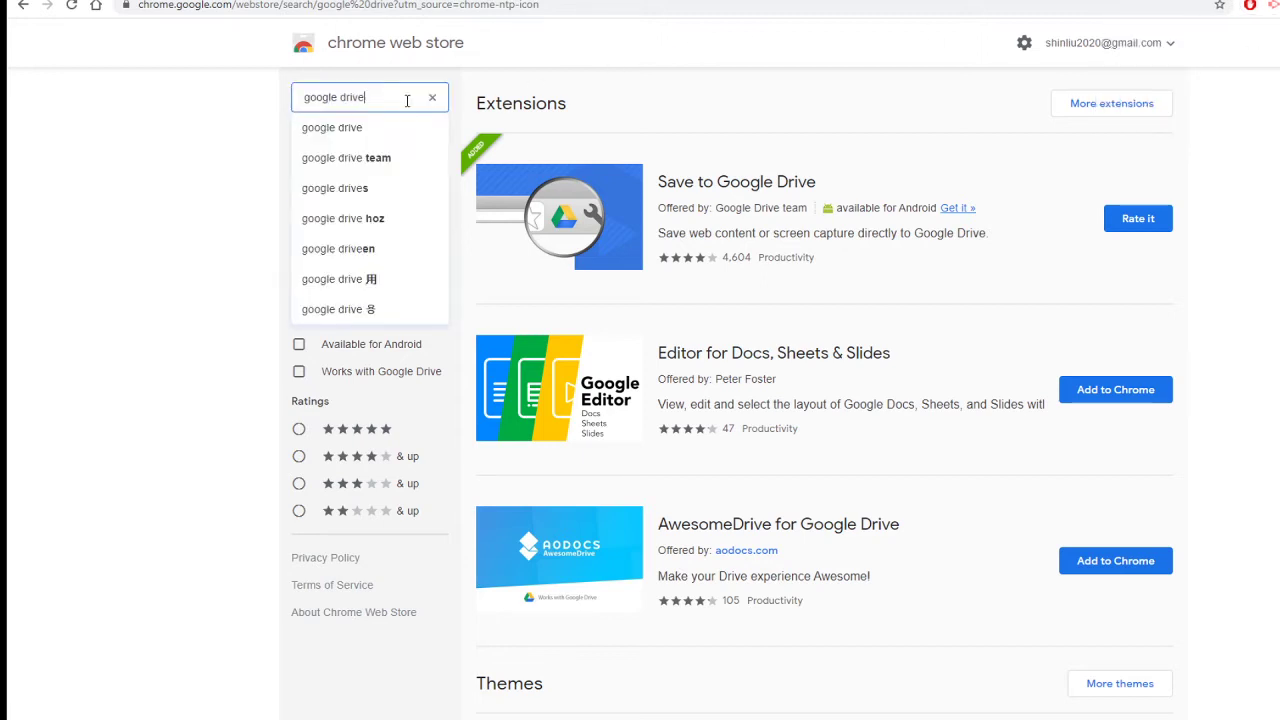
pyautogui.hotkey('ctrl', 'a')
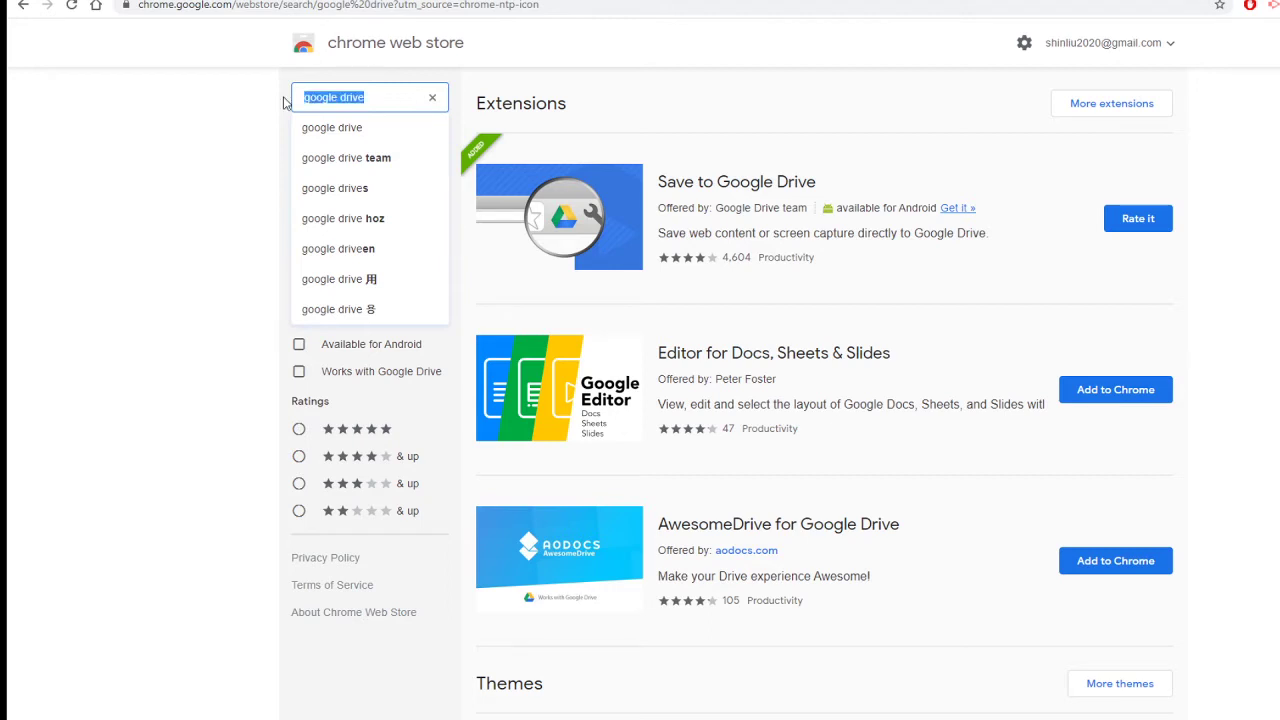
pyautogui.write('y')
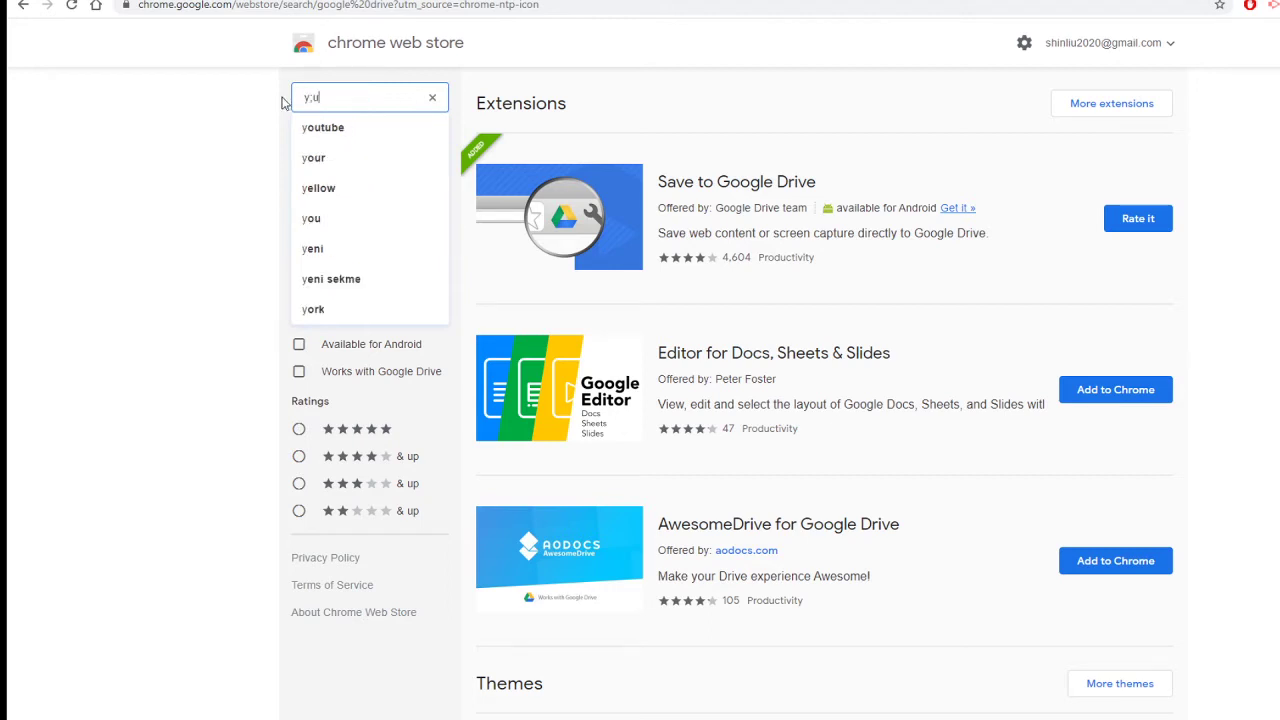
pyautogui.write('outube')
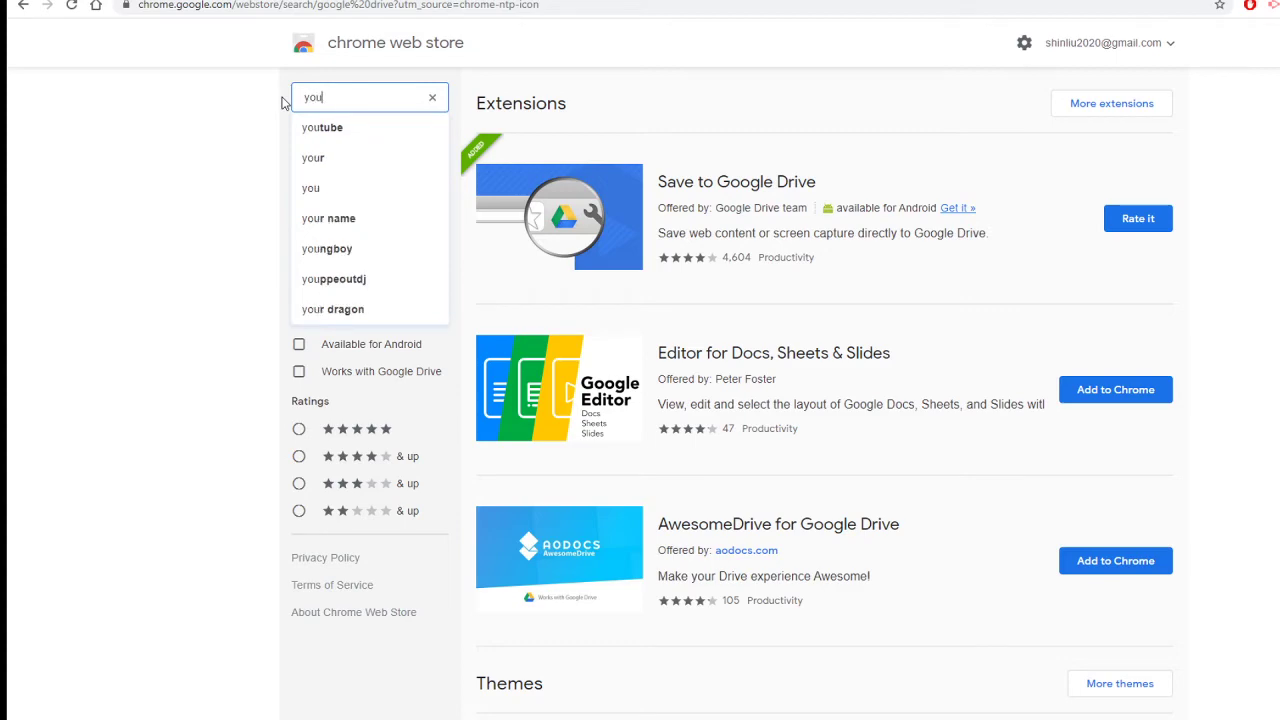
pyautogui.press('Return')
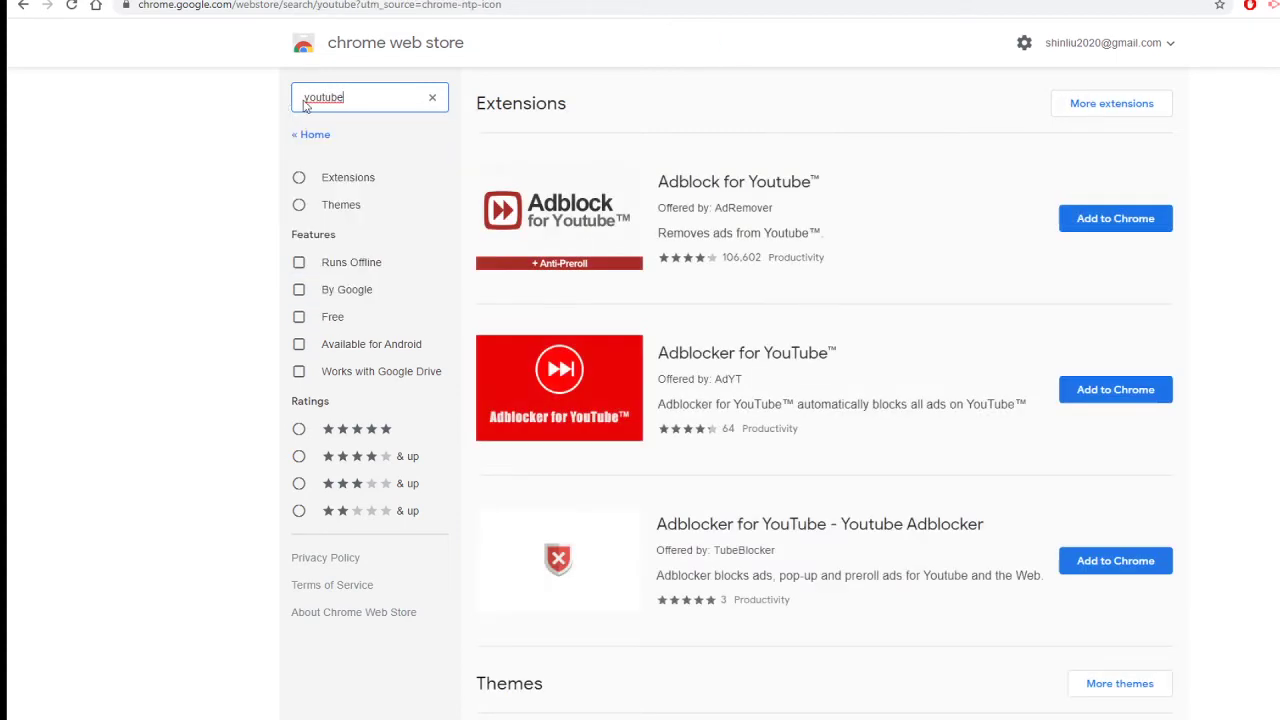
pyautogui.scroll(-1, 690, 400)
pyautogui.scroll(-4, 690, 400)
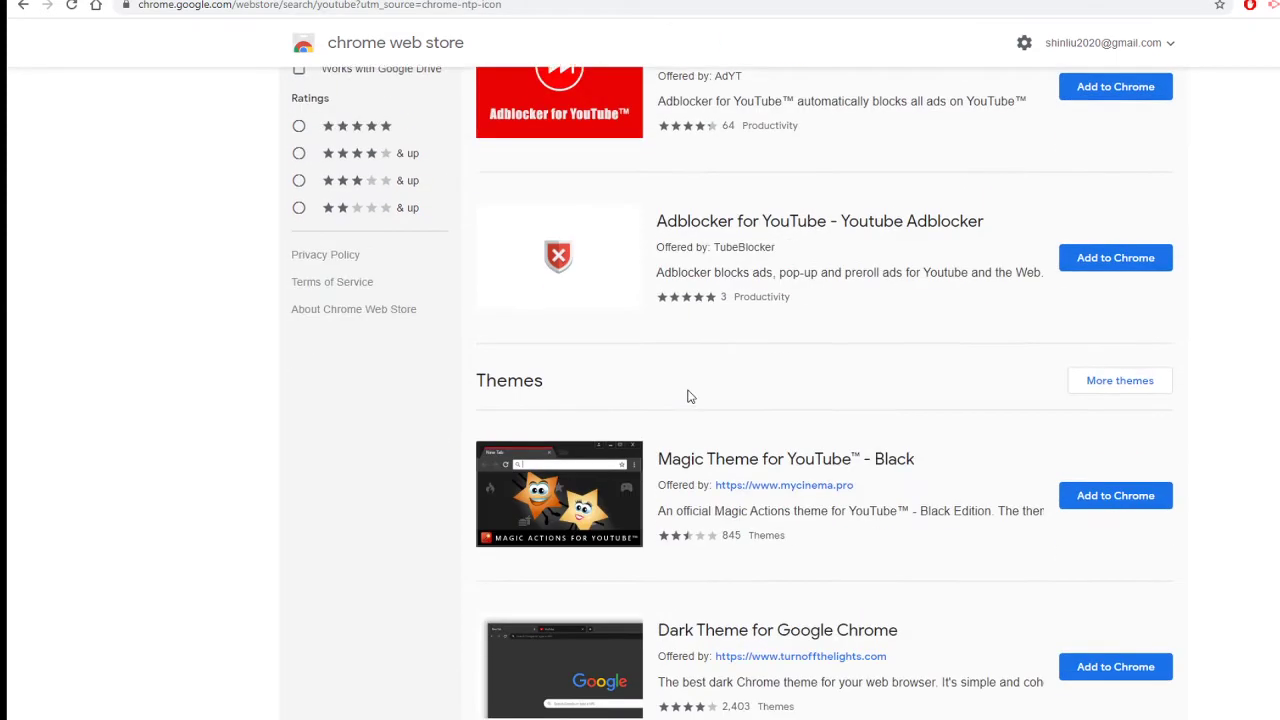
pyautogui.scroll(3, 690, 398)
pyautogui.scroll(2, 690, 398)
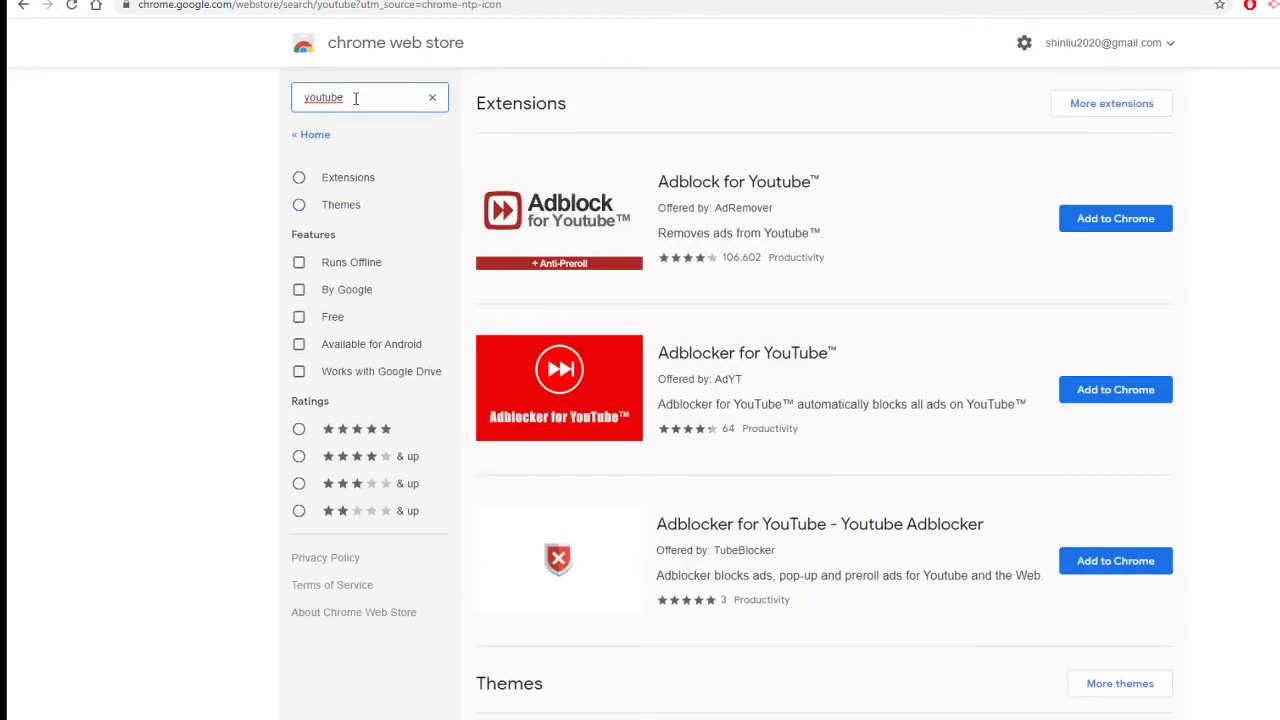
# Search the store for "google docs" and add the Editor for Docs, Sheets & Slides extension to the browser.
pyautogui.moveTo(356, 97); pyautogui.dragTo(291, 99)
pyautogui.write('google d')
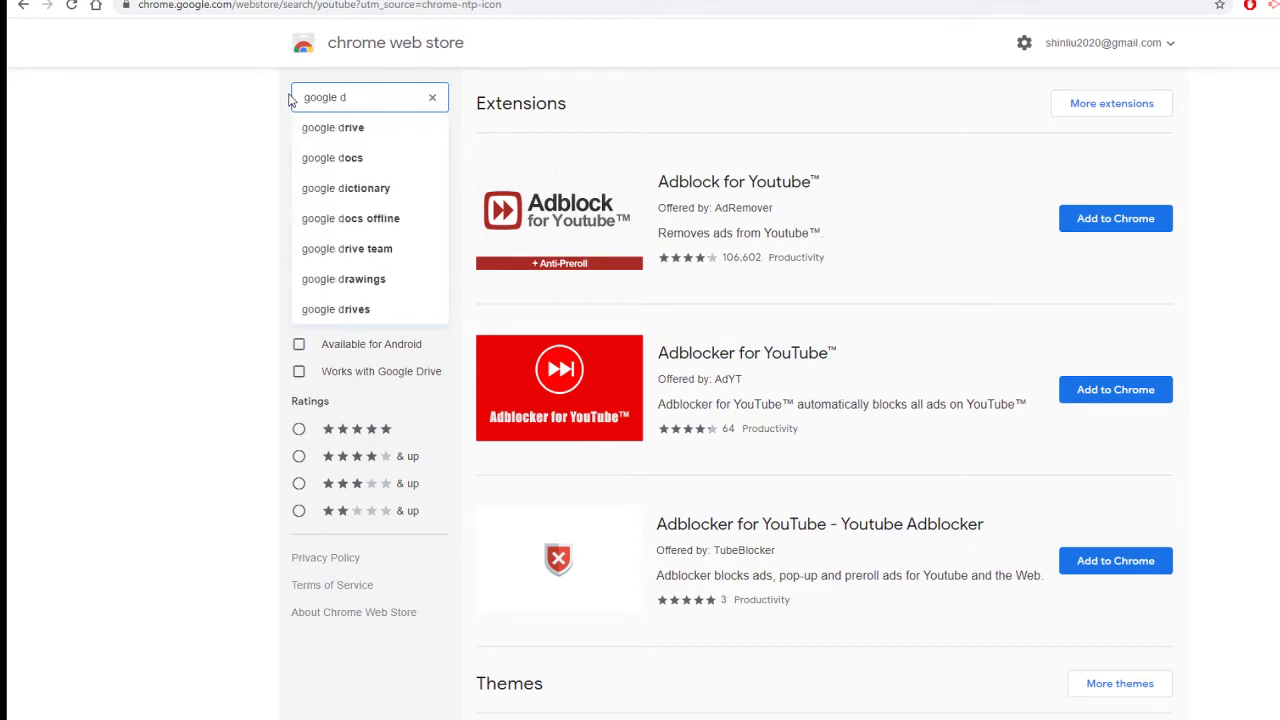
pyautogui.doubleClick(350, 163)
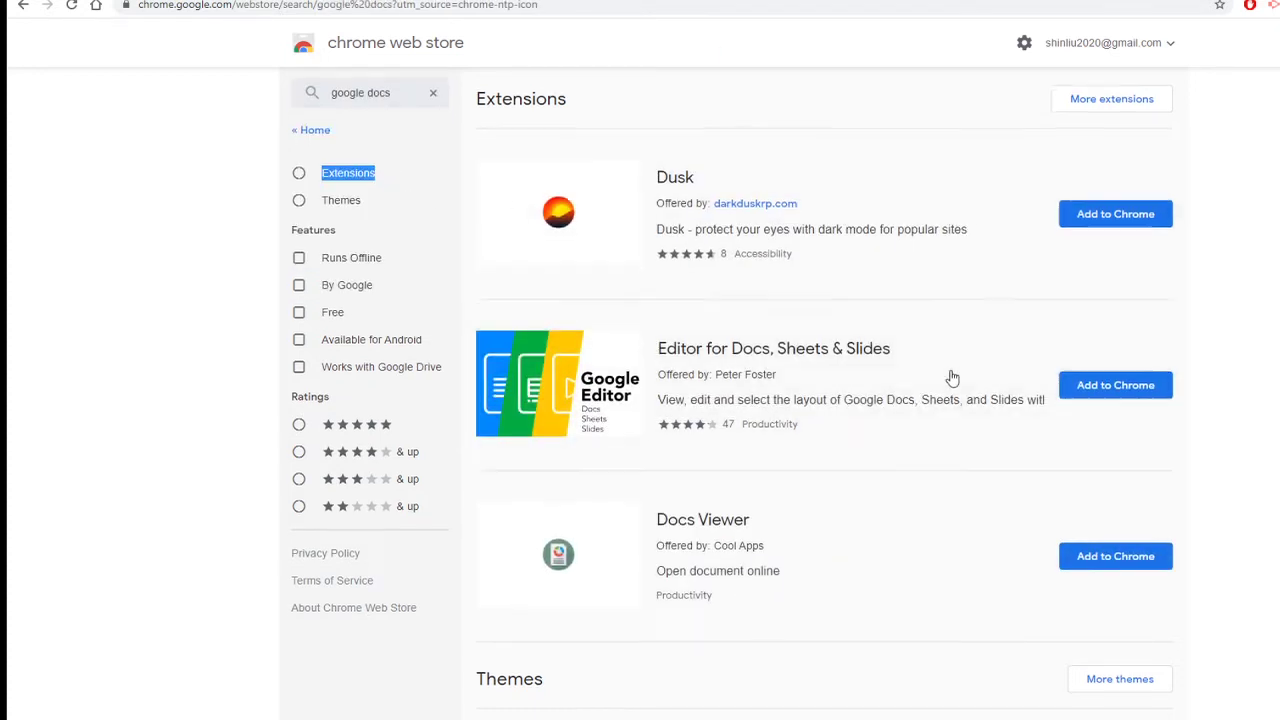
pyautogui.scroll(-3, 952, 377)
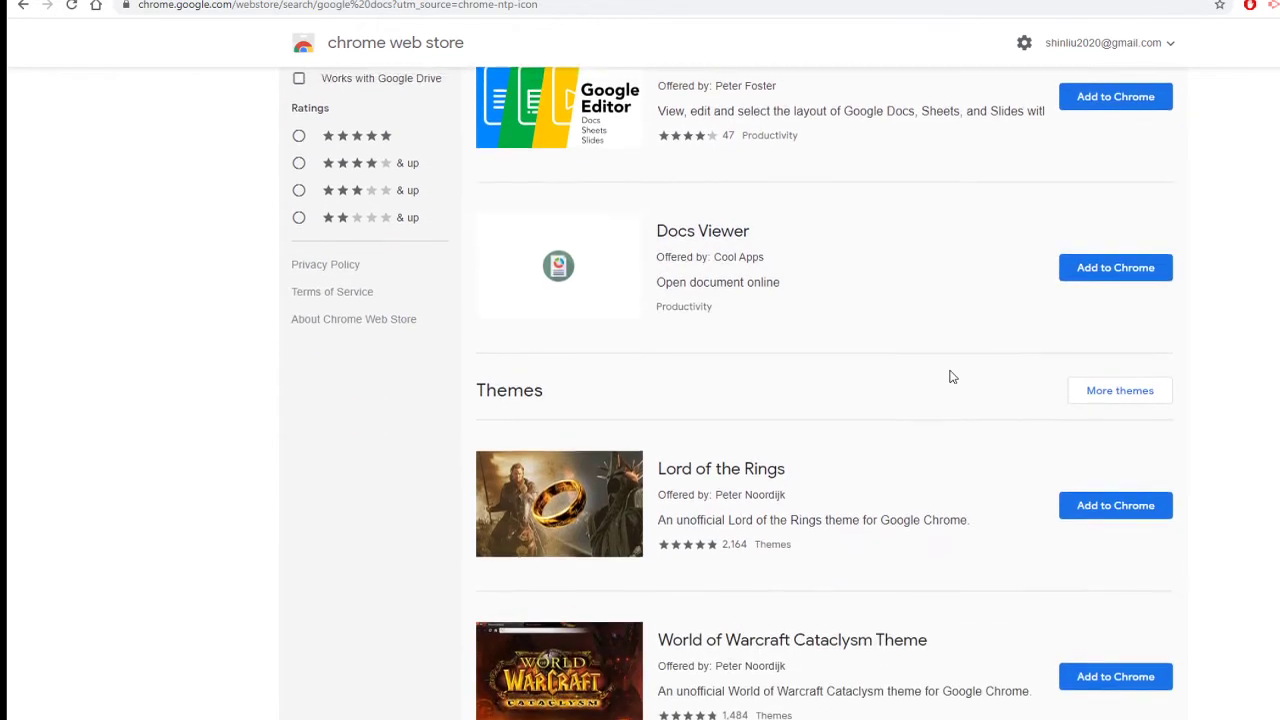
pyautogui.scroll(3, 952, 377)
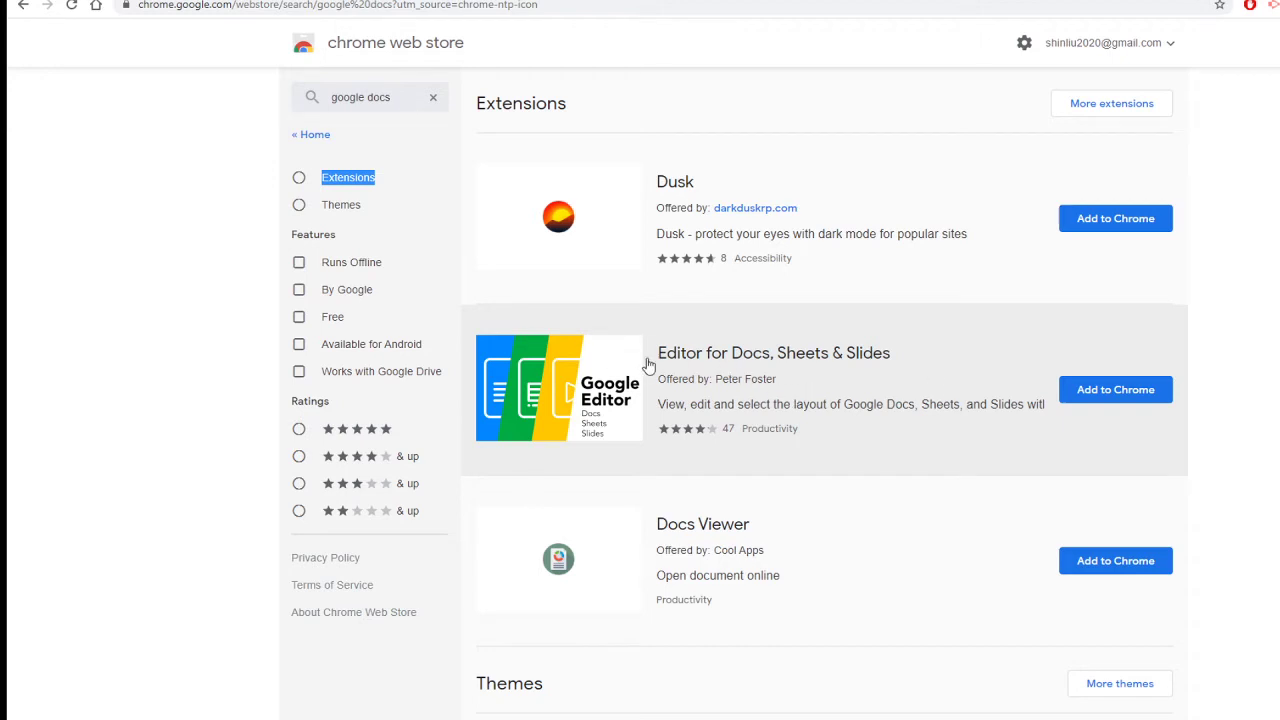
pyautogui.click(1118, 396)
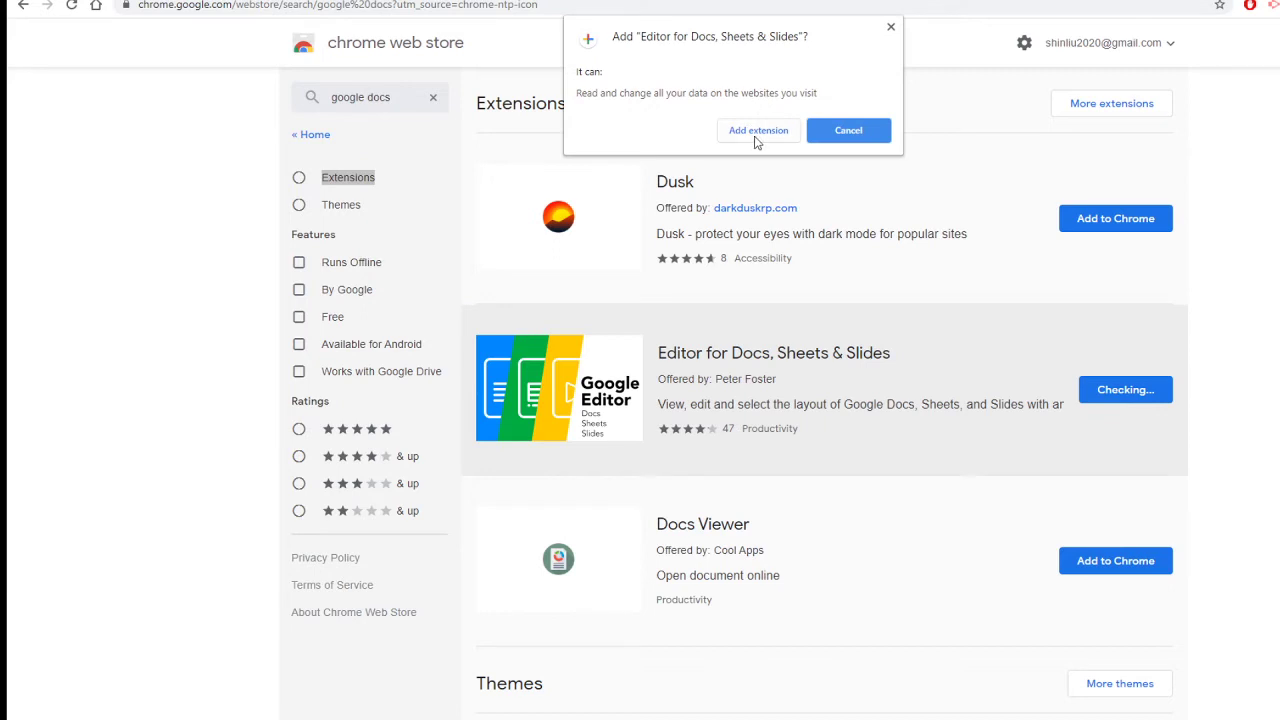
pyautogui.click(756, 136)
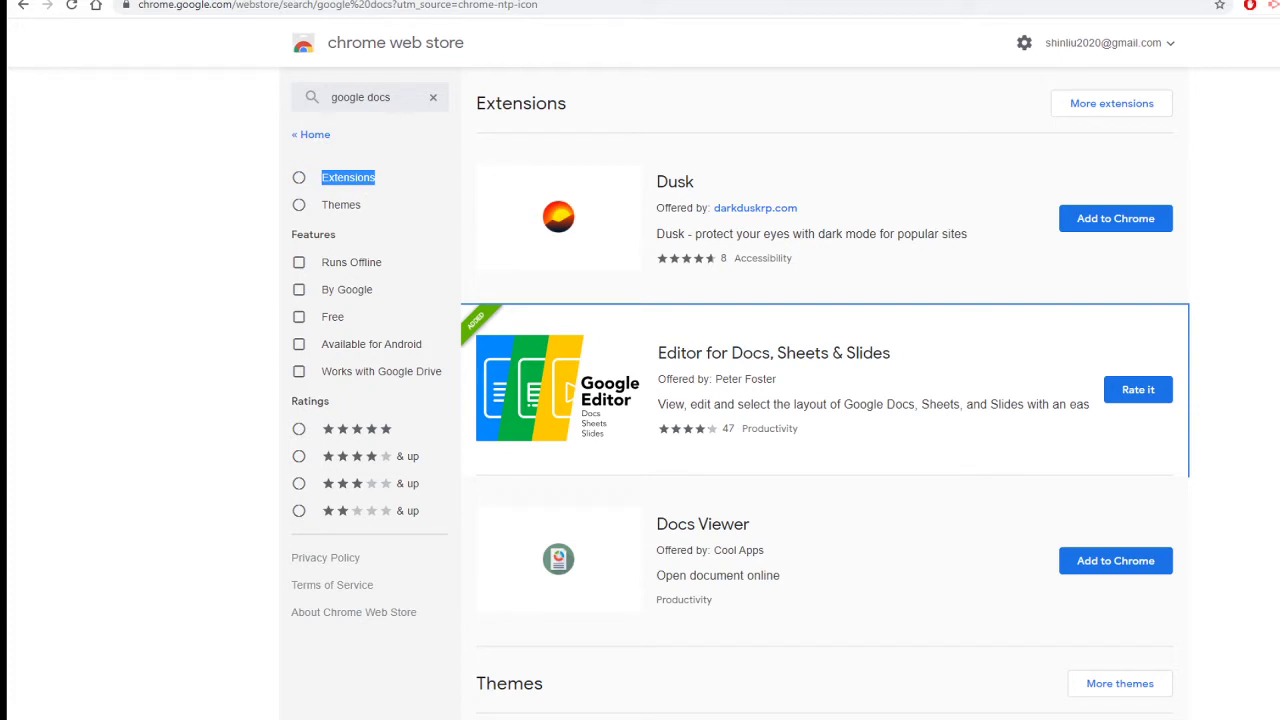
# Open the browser's extension management page and capture a rectangular snip of all installed extension cards with Snipping Tool.
pyautogui.click(1272, 5)
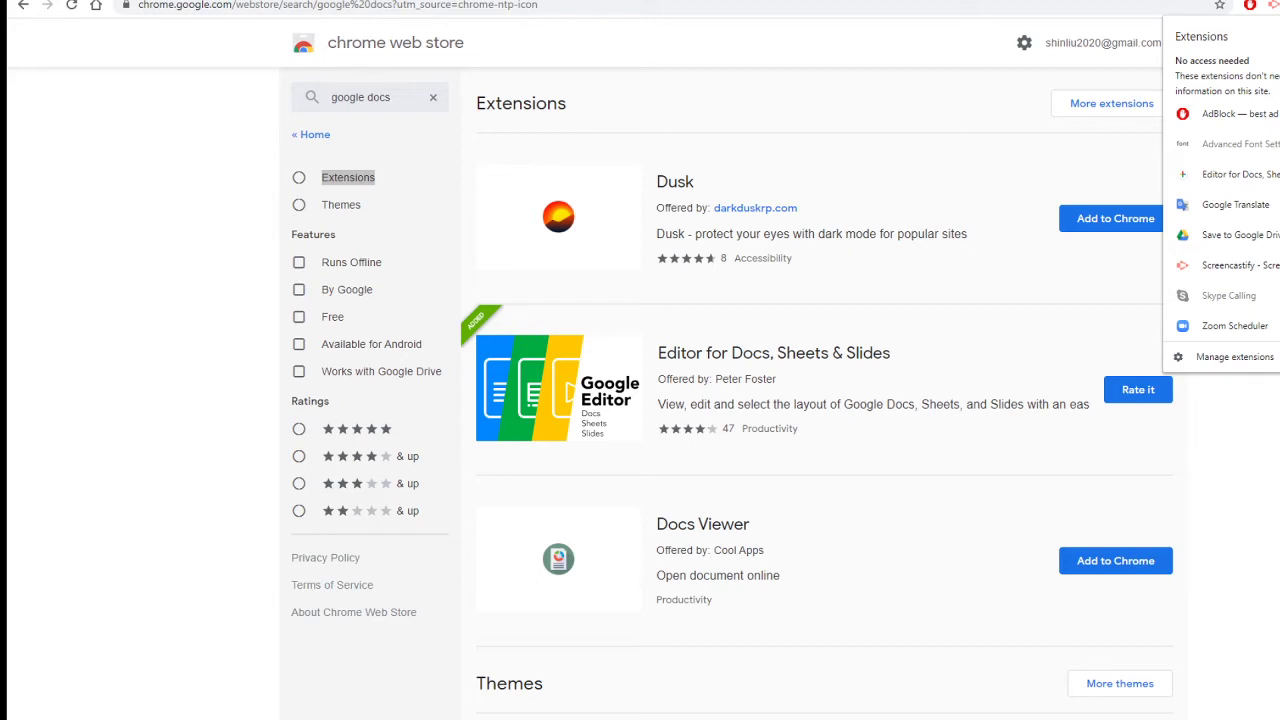
pyautogui.click(1236, 357)
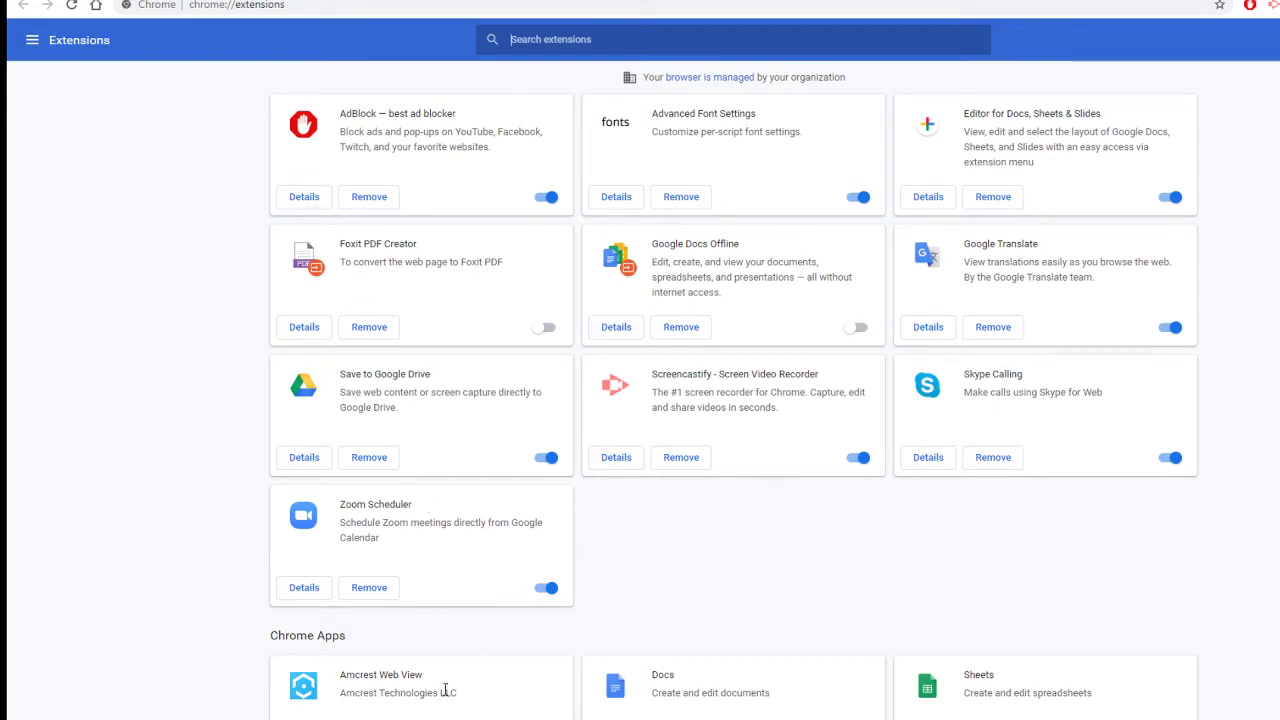
pyautogui.press('super+s')
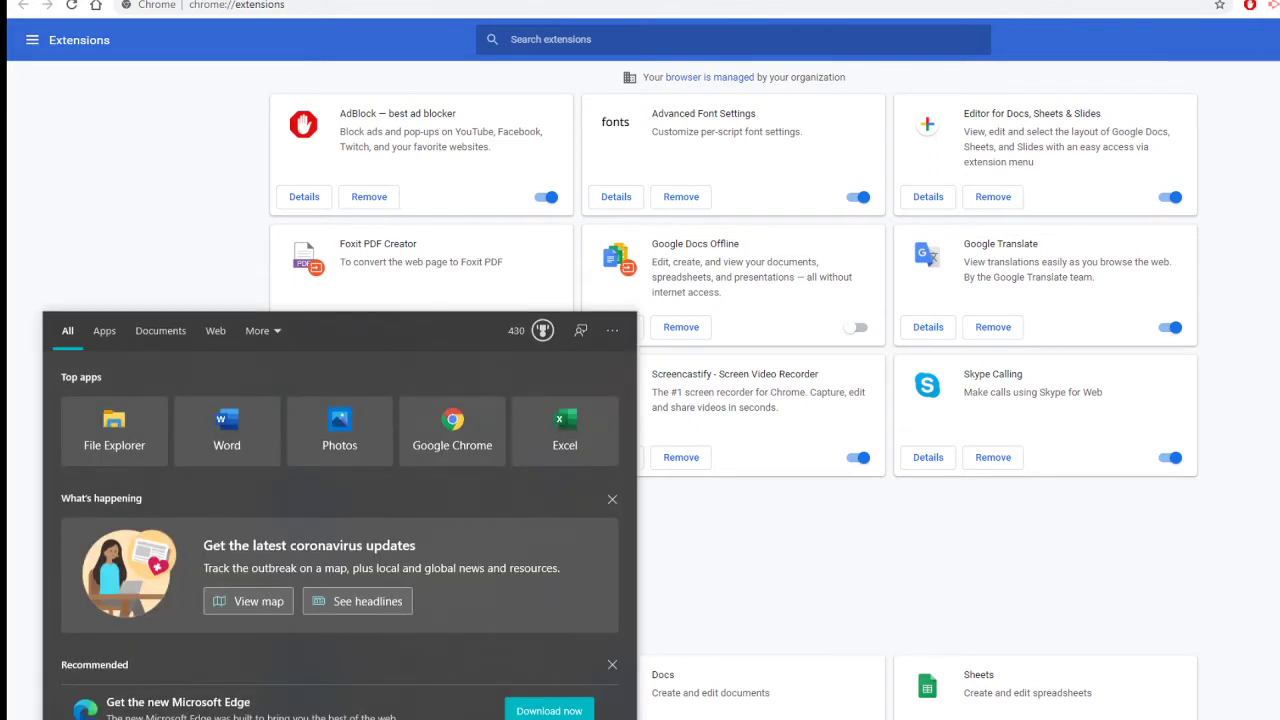
pyautogui.write('sm')
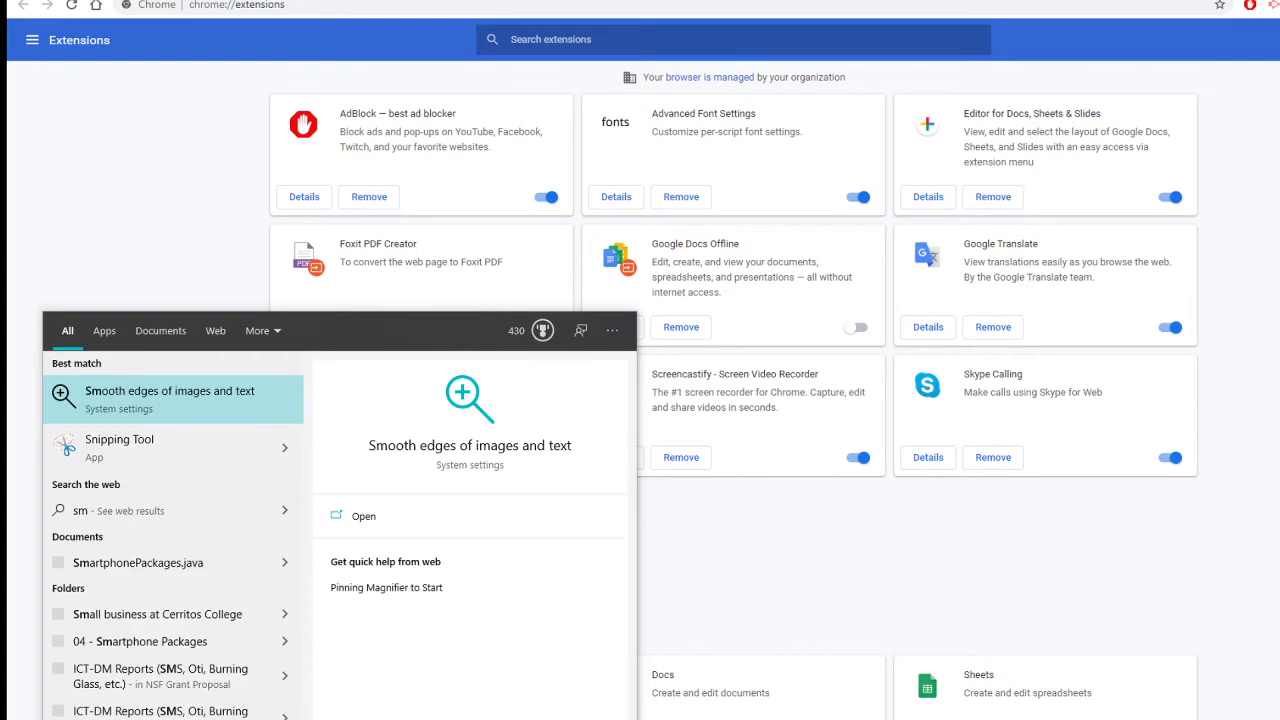
pyautogui.press('BackSpace')
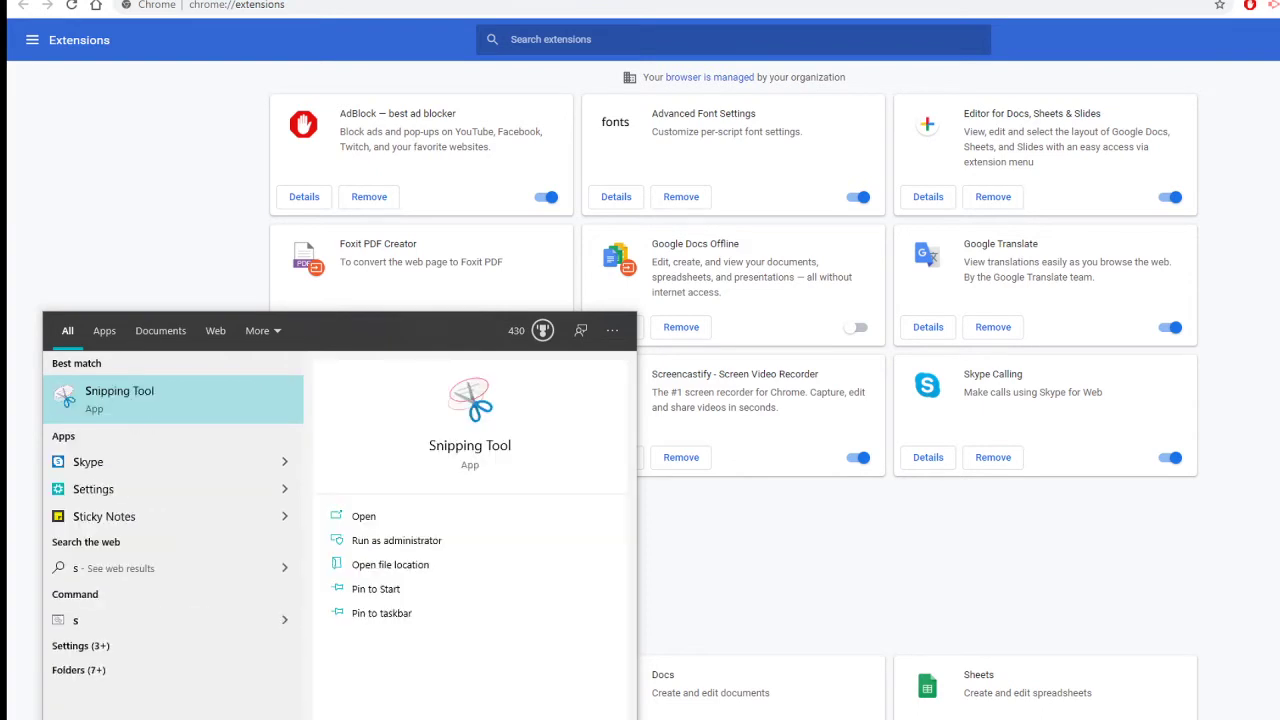
pyautogui.click(144, 396)
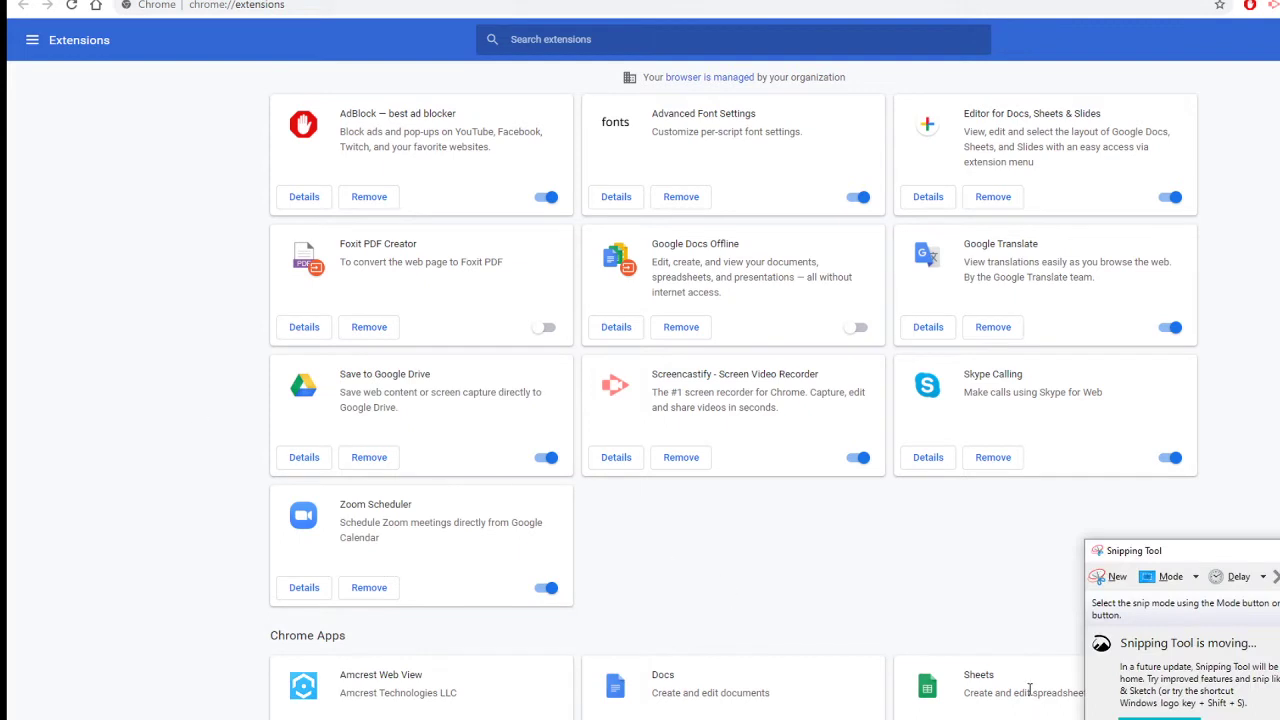
pyautogui.click(1118, 578)
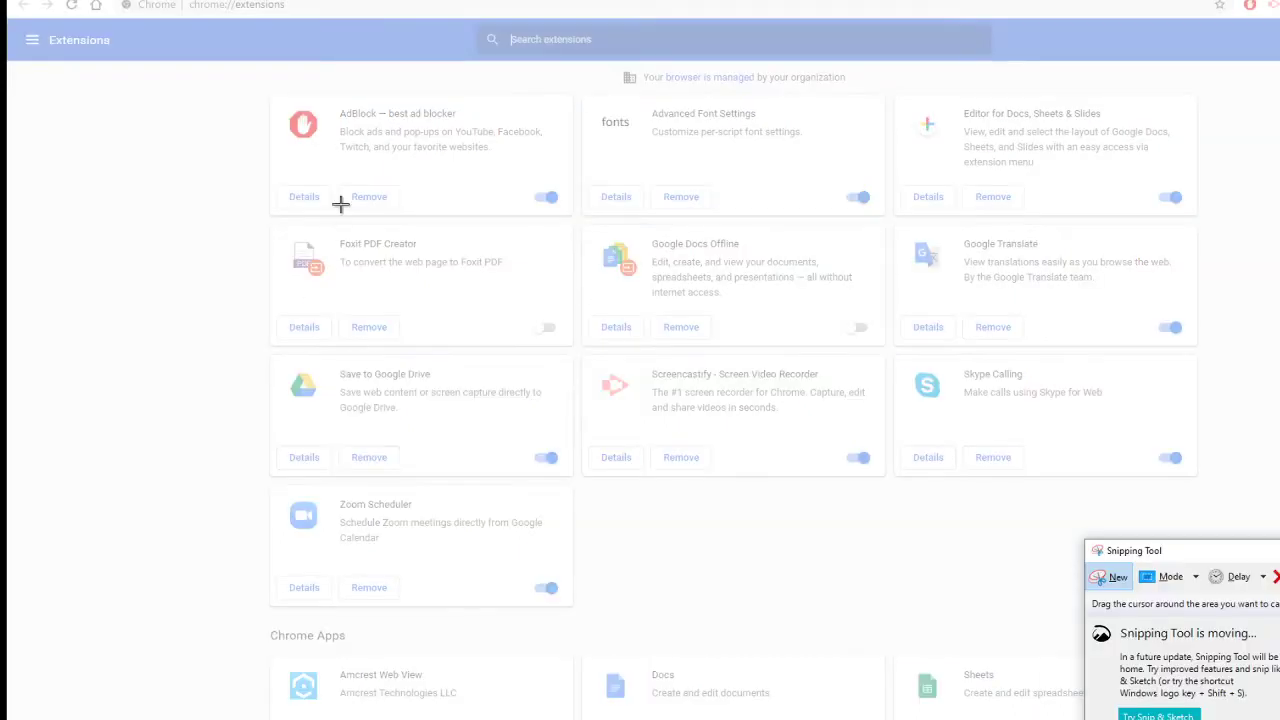
pyautogui.moveTo(260, 88); pyautogui.dragTo(1271, 610)
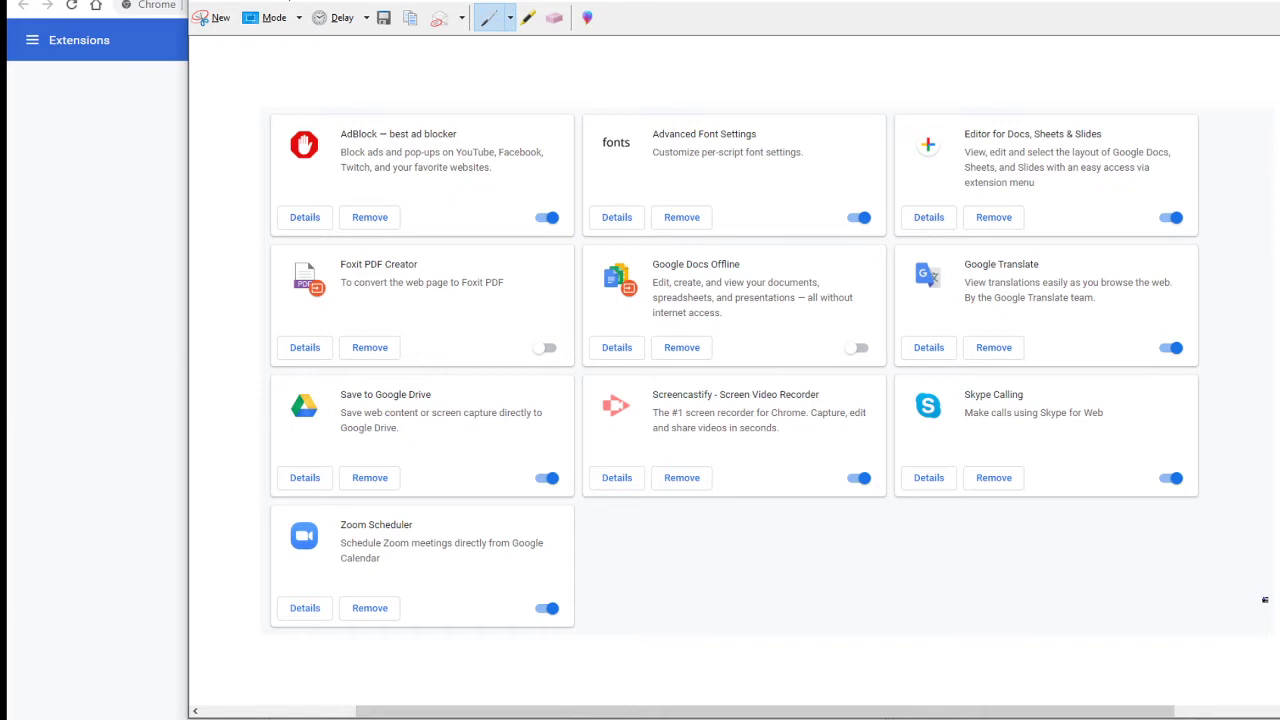
# Save the snip as a PNG named screenshotExtension in the LAB folder and close Snipping Tool.
pyautogui.click(203, 4)
pyautogui.click(250, 36)
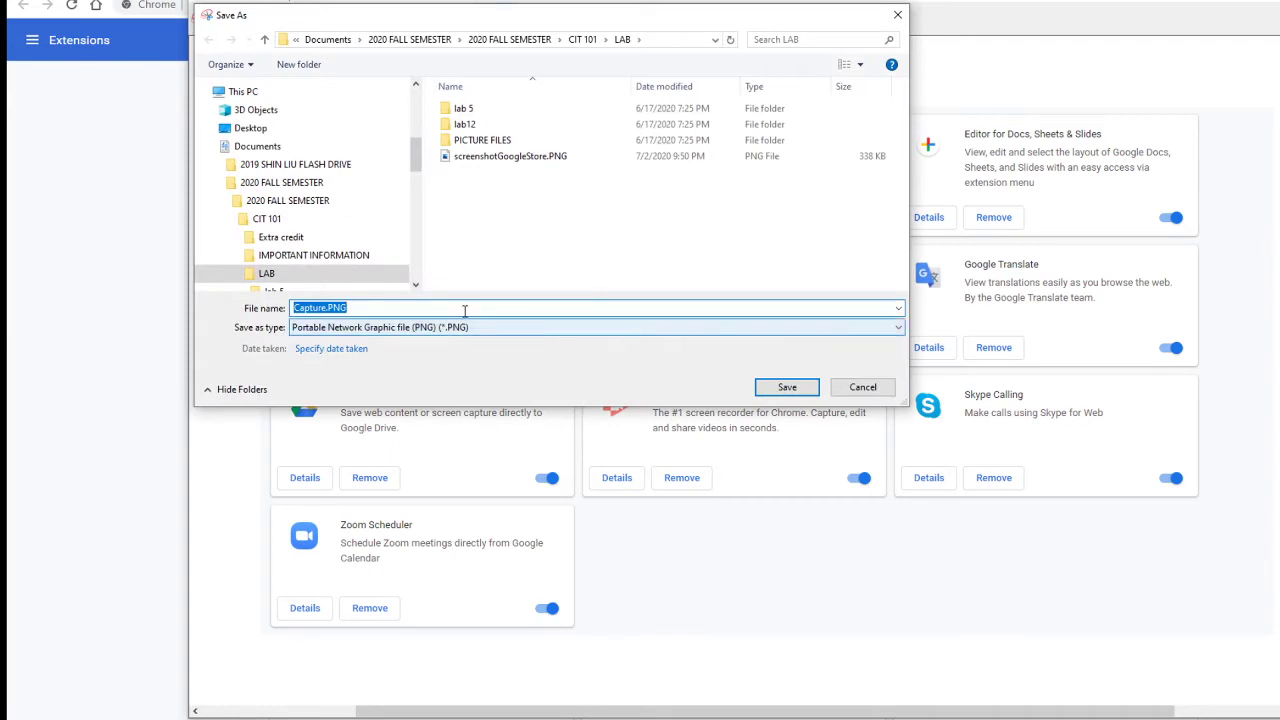
pyautogui.write('s')
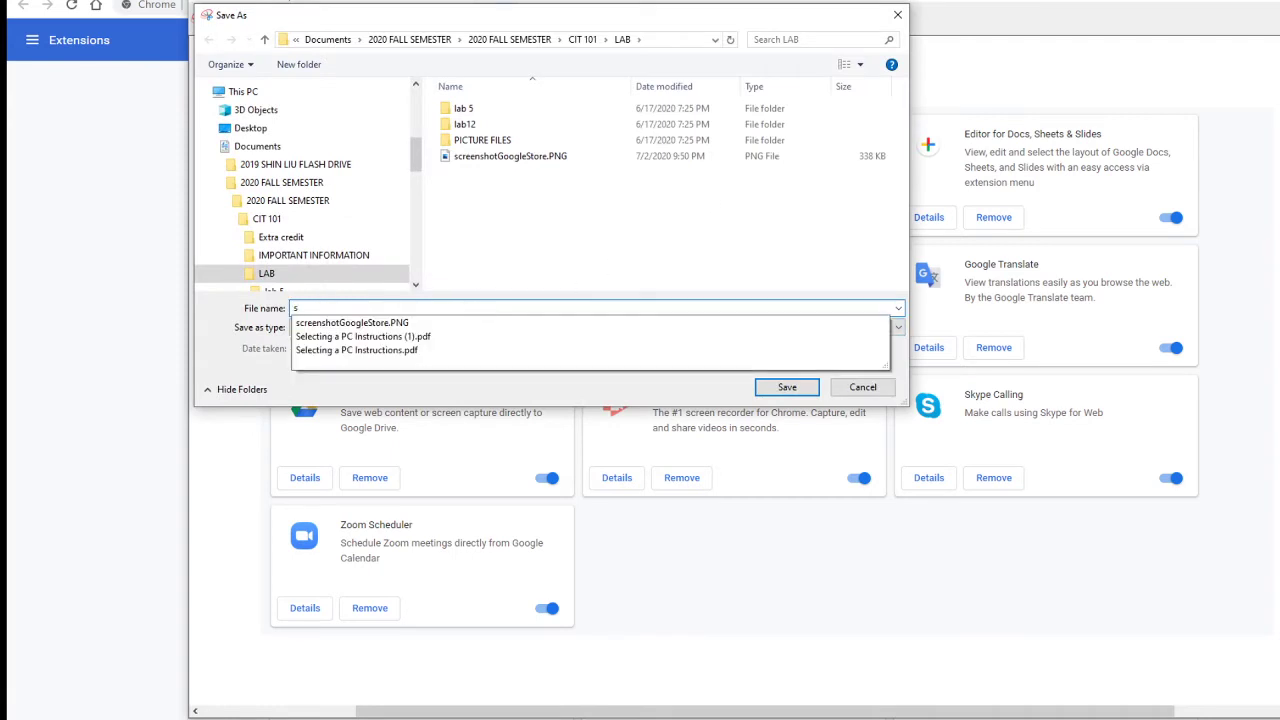
pyautogui.write('cree')
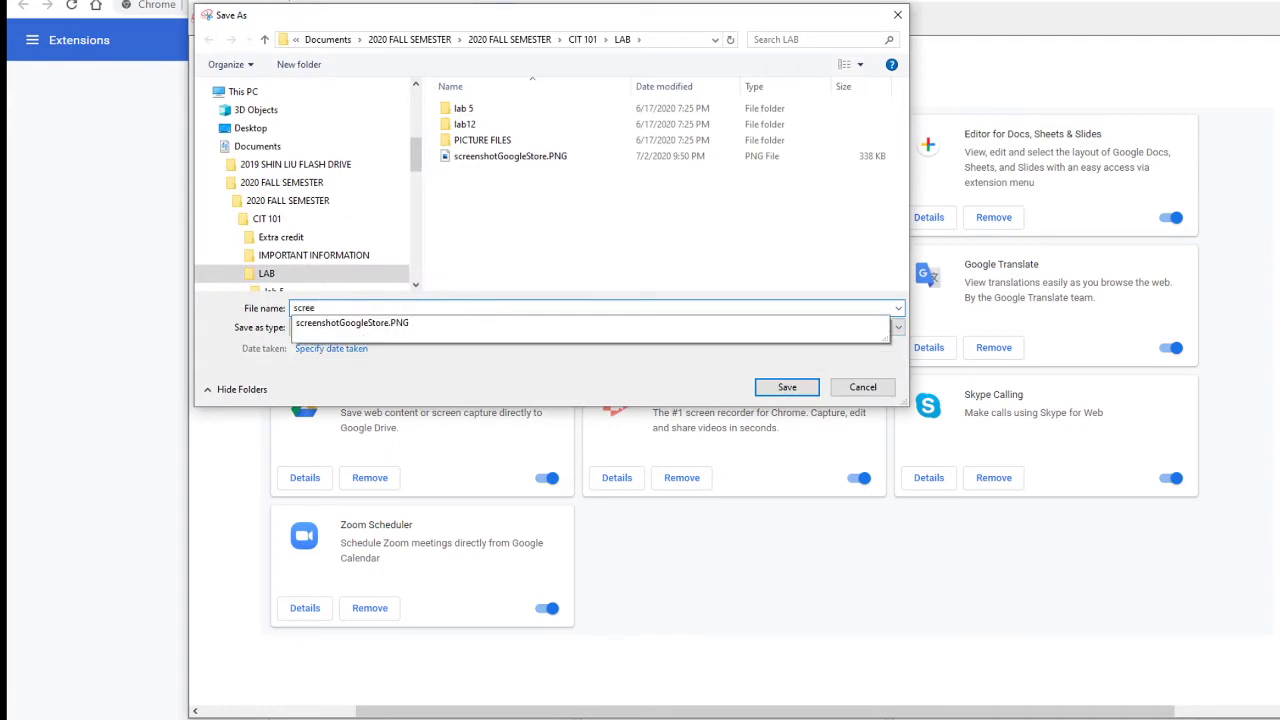
pyautogui.write('nshotExtension')
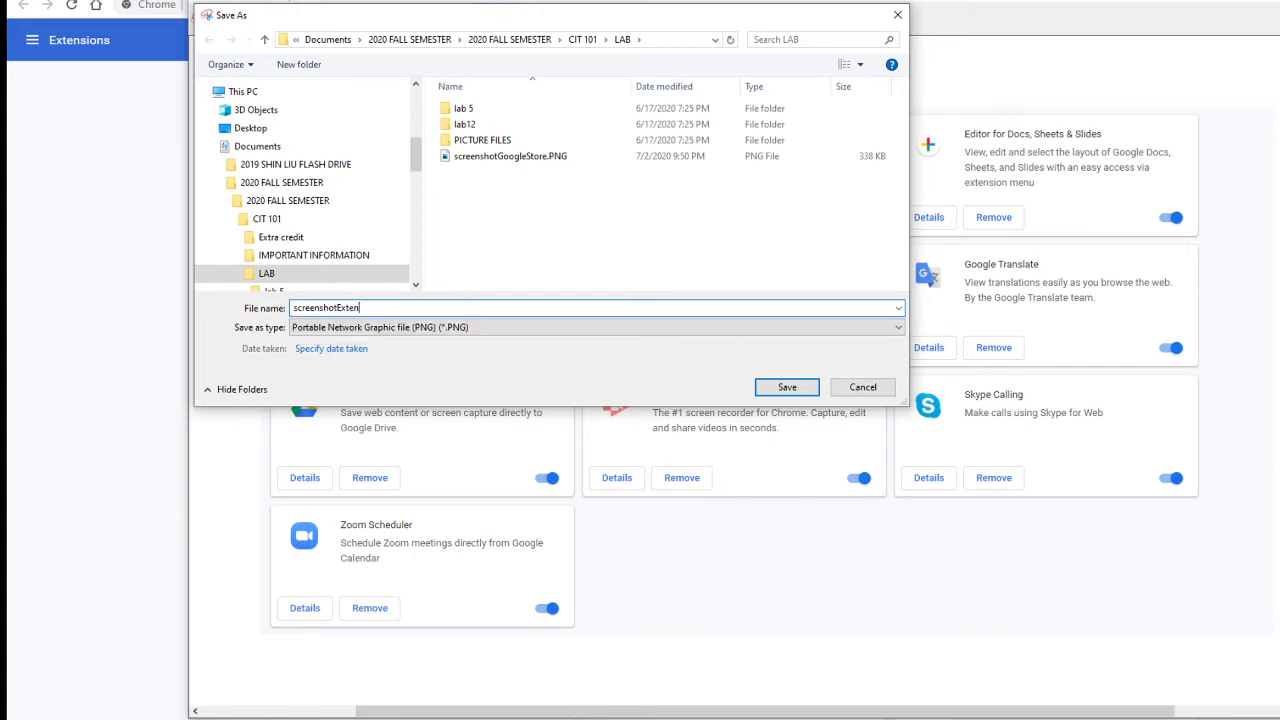
pyautogui.click(780, 390)
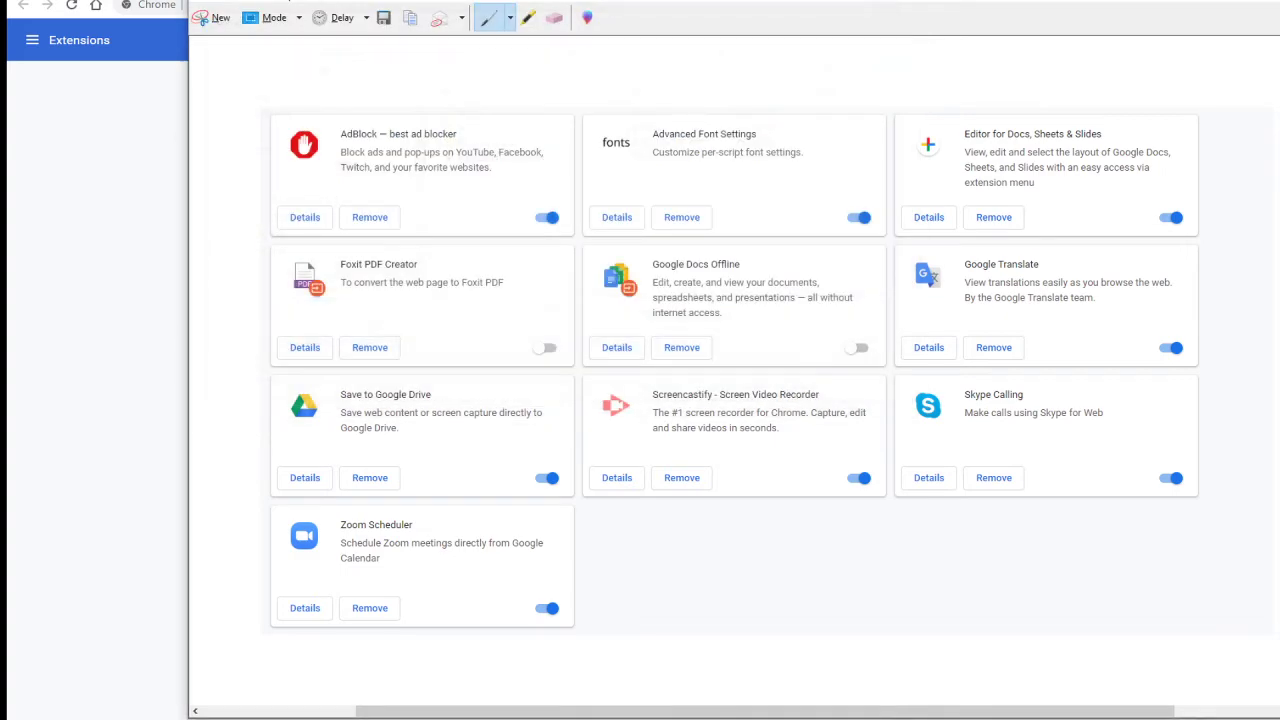
pyautogui.hotkey('alt', 'F4')
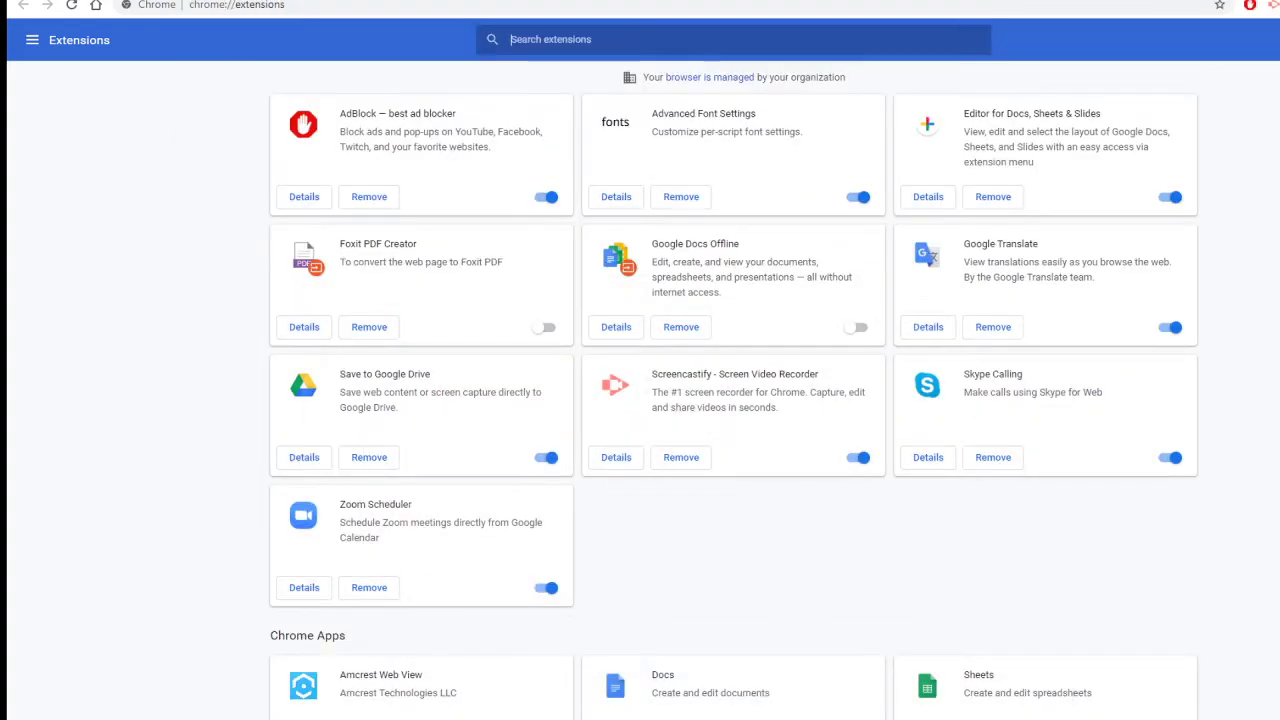
# Switch to the Word lab document and correct the misspelled word in the title to "Application", with a new line below it.
pyautogui.click(550, 39)
pyautogui.click(630, 712)
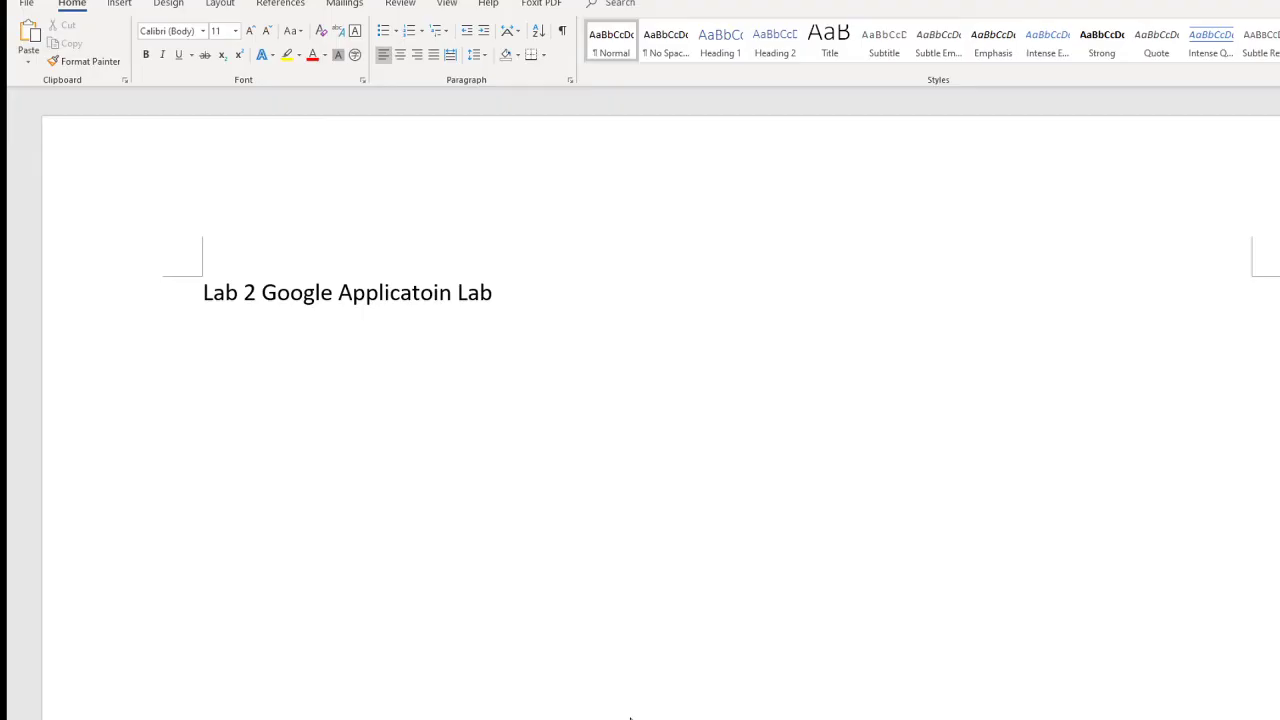
pyautogui.press('Return')
pyautogui.click(375, 297)
pyautogui.rightClick(375, 297)
pyautogui.click(500, 328)
# Add numbered item 1 "Task 1: Screenshot Google Store" under the title, followed by an empty unnumbered line.
pyautogui.write('1. Tas')
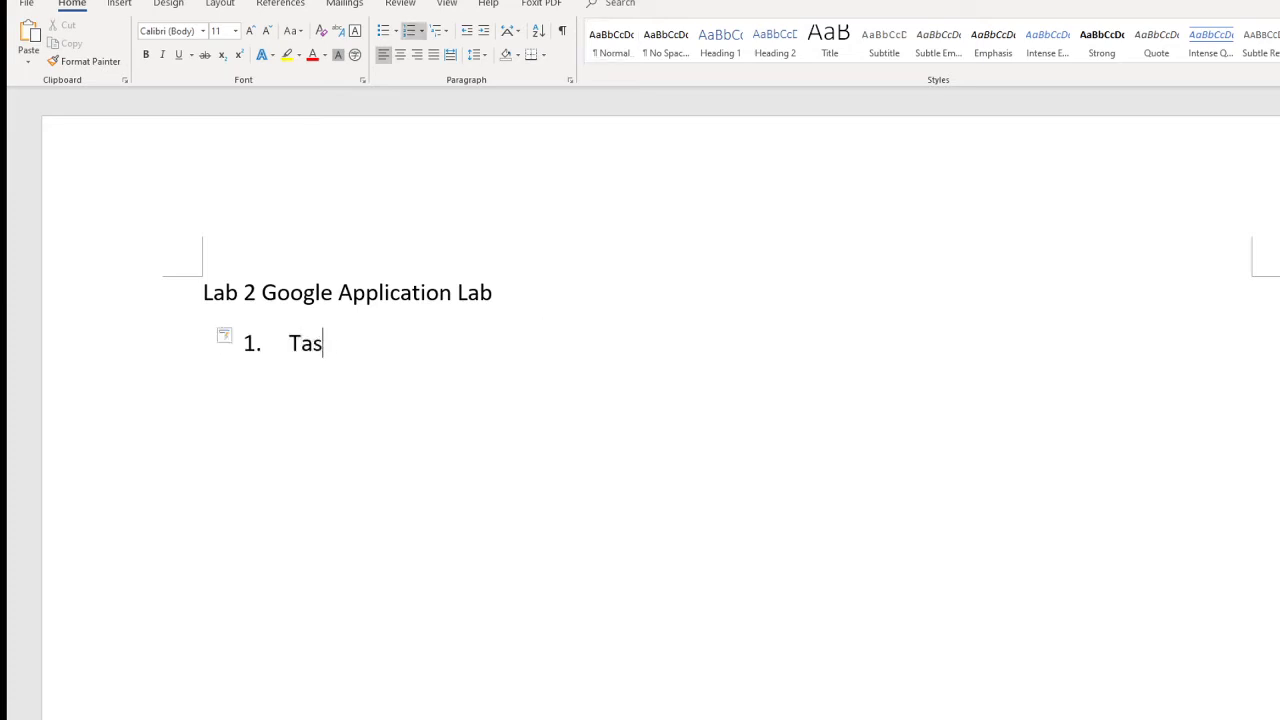
pyautogui.write('k 1:  Scrr')
pyautogui.press('BackSpace')
pyautogui.write('eensho')
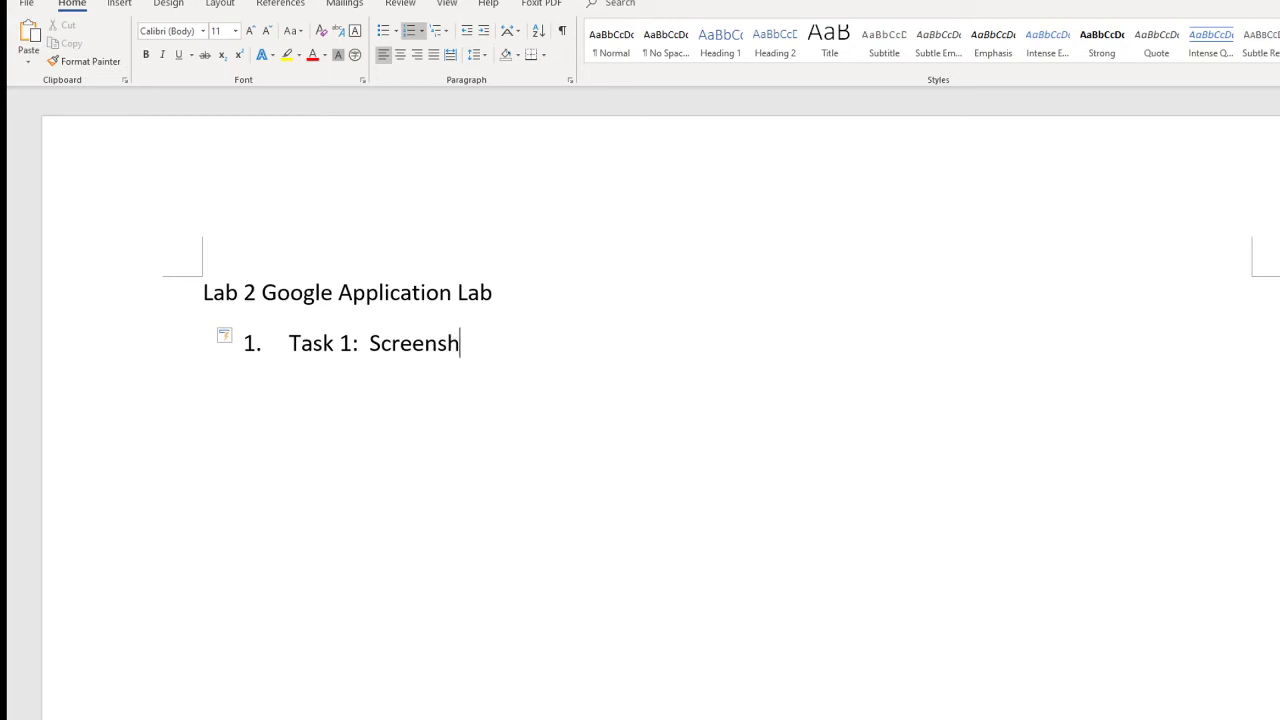
pyautogui.write('Google Store')
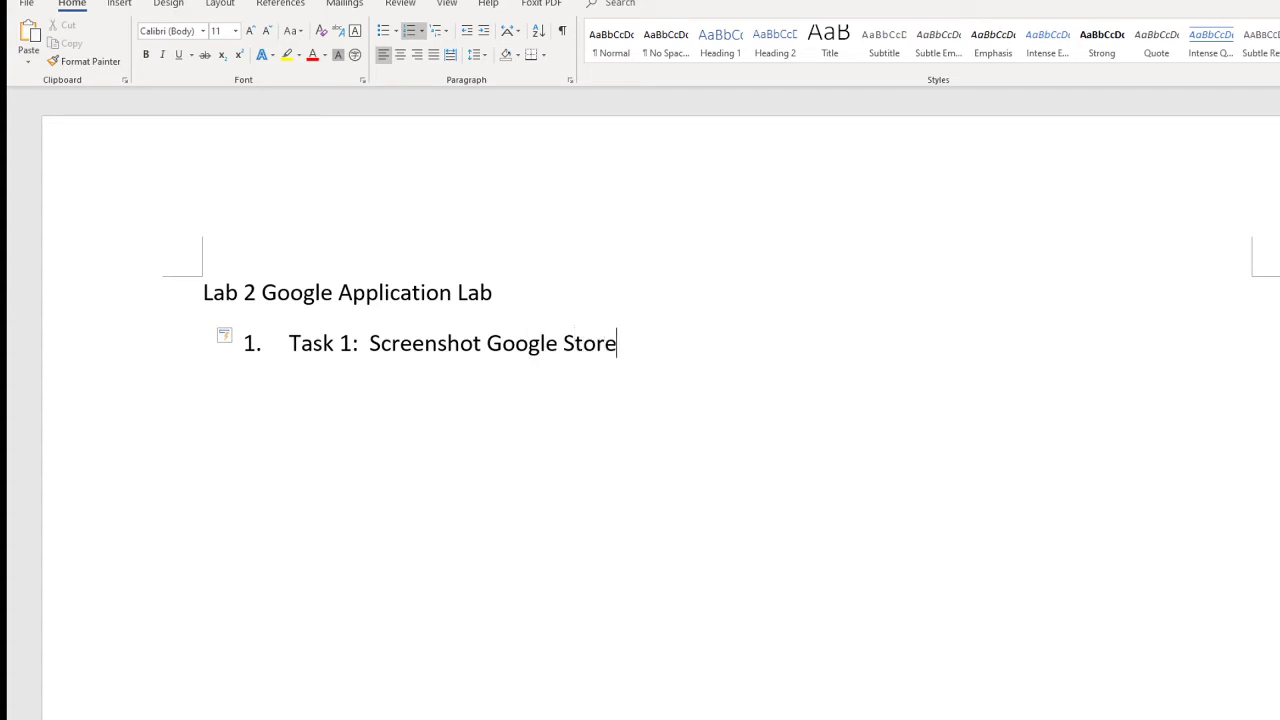
pyautogui.press('Return')
pyautogui.press('BackSpace')
pyautogui.press('BackSpace')
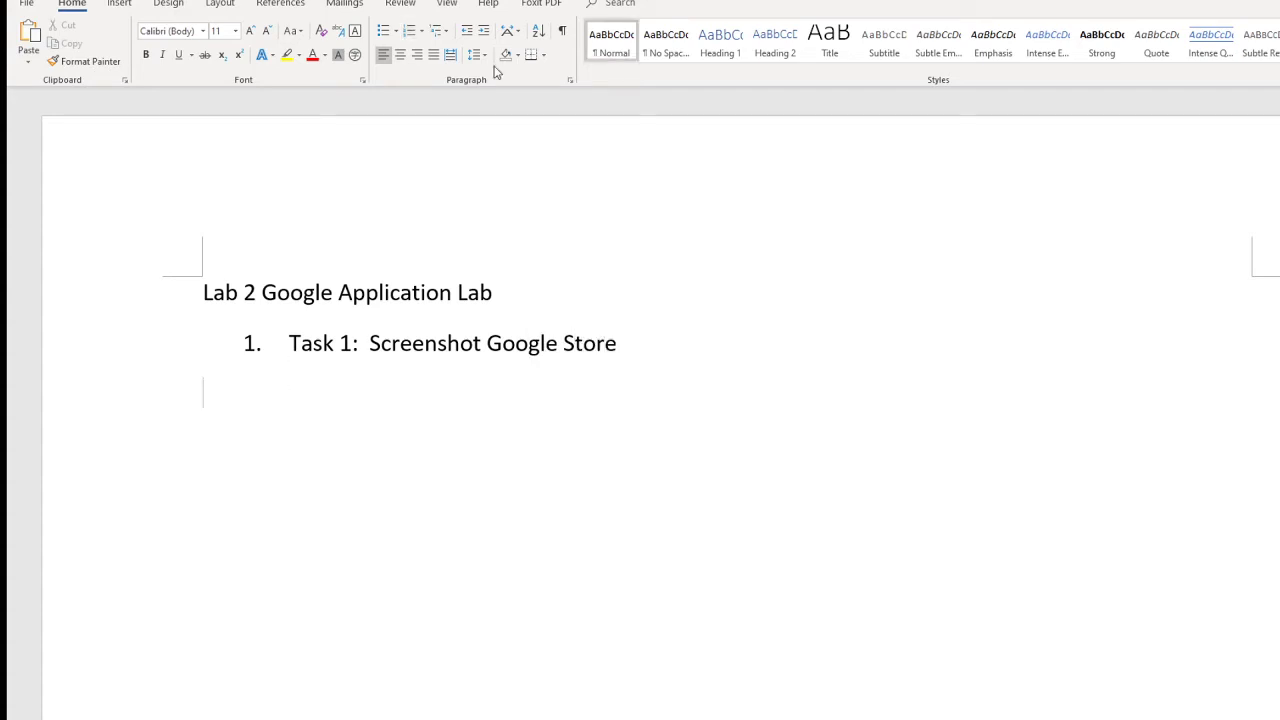
# Insert the picture screenshotGoogleStore.PNG from the CIT 101 LAB folder on the empty line under item 1.
pyautogui.click(127, 6)
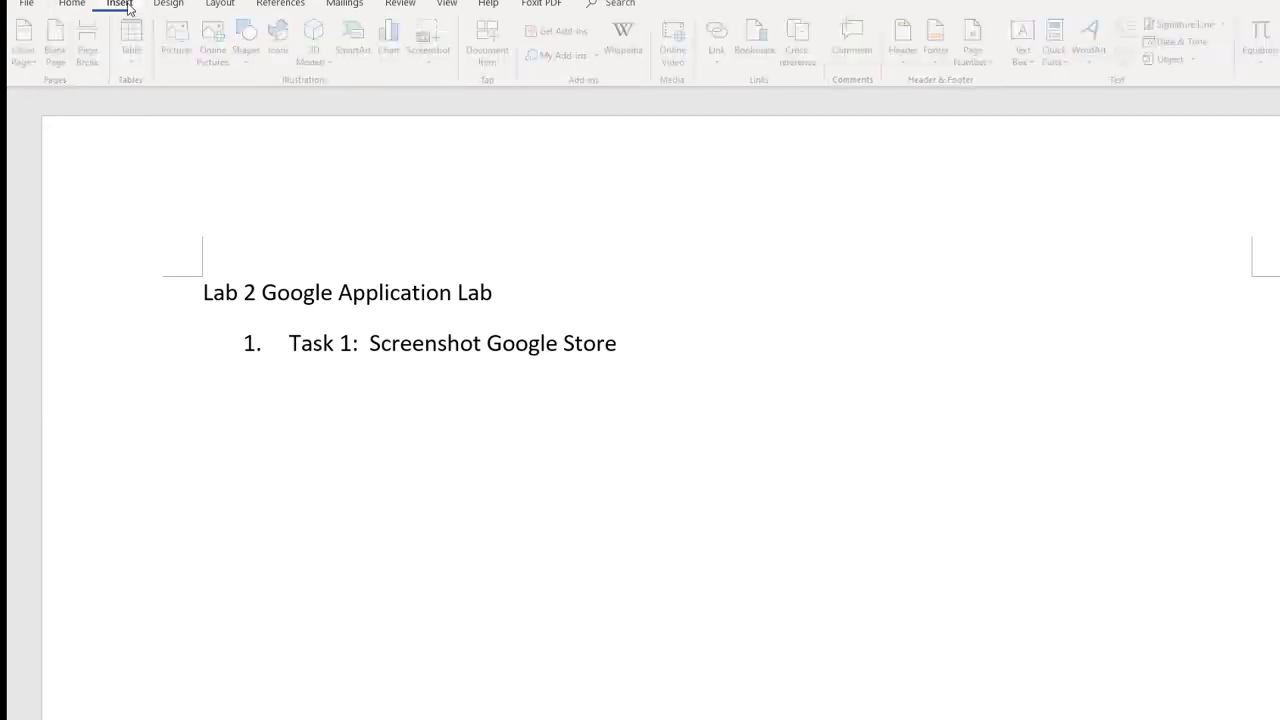
pyautogui.click(184, 46)
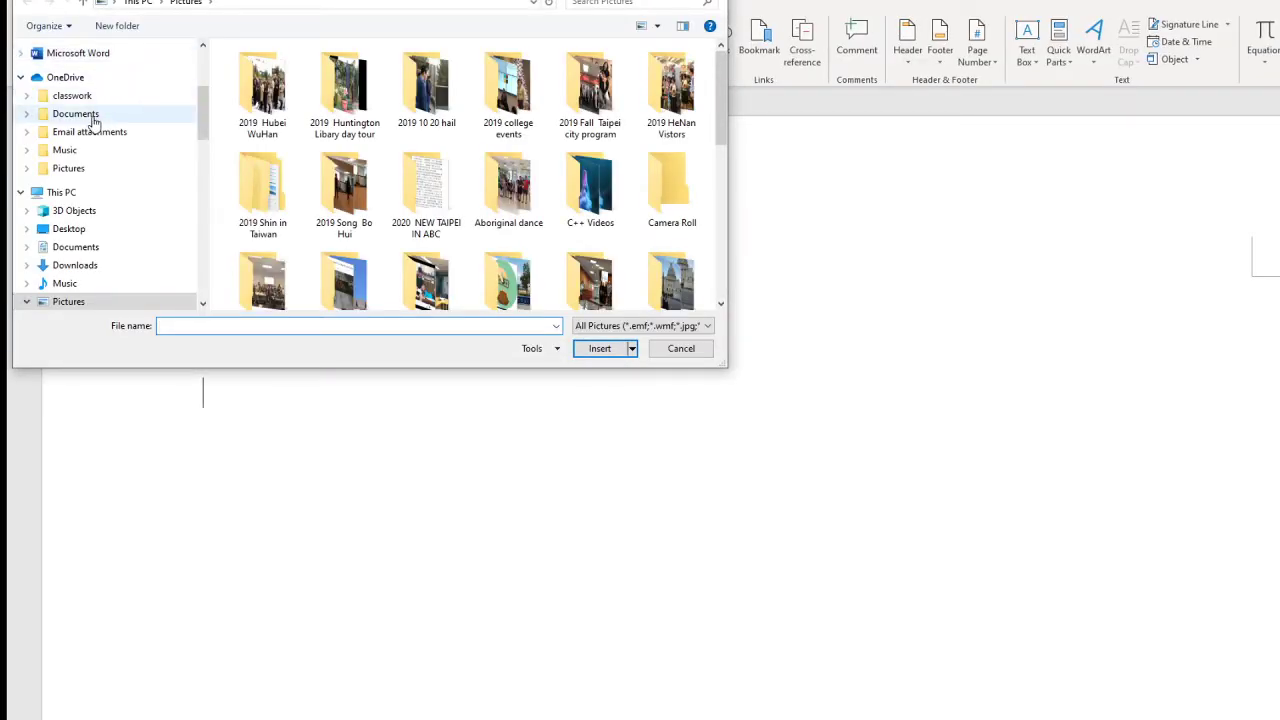
pyautogui.click(88, 248)
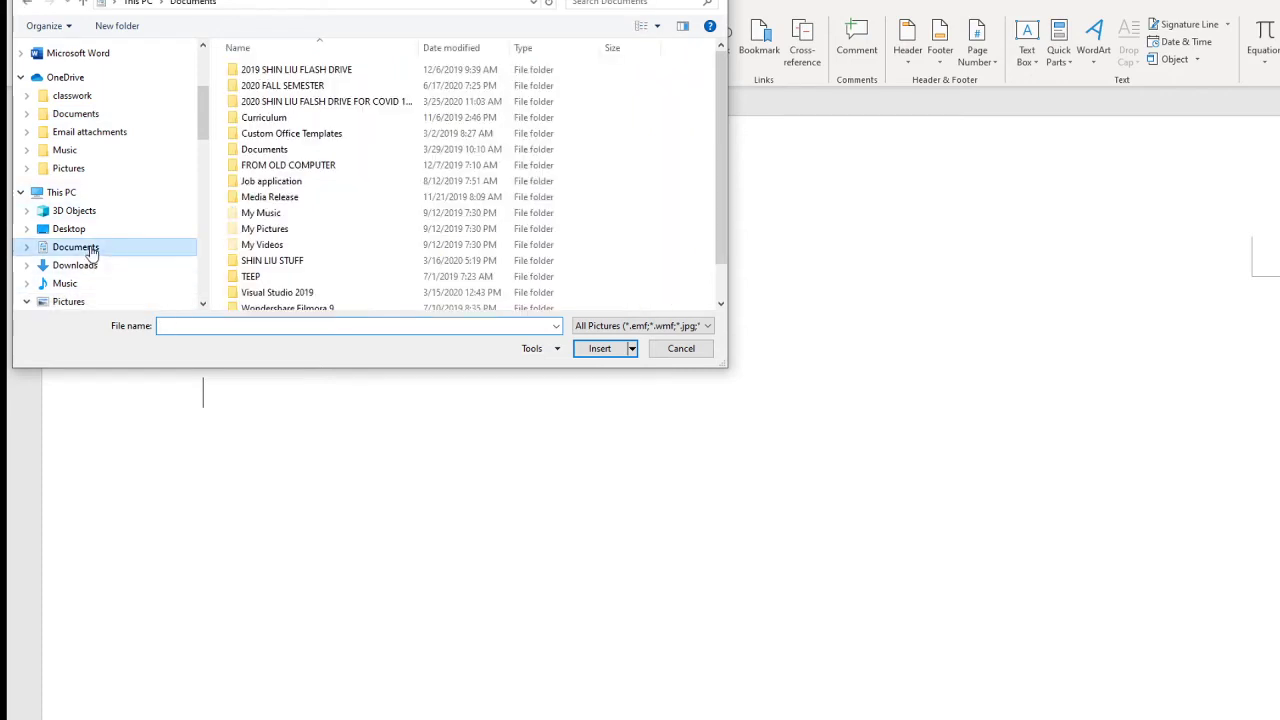
pyautogui.doubleClick(324, 86)
pyautogui.doubleClick(323, 72)
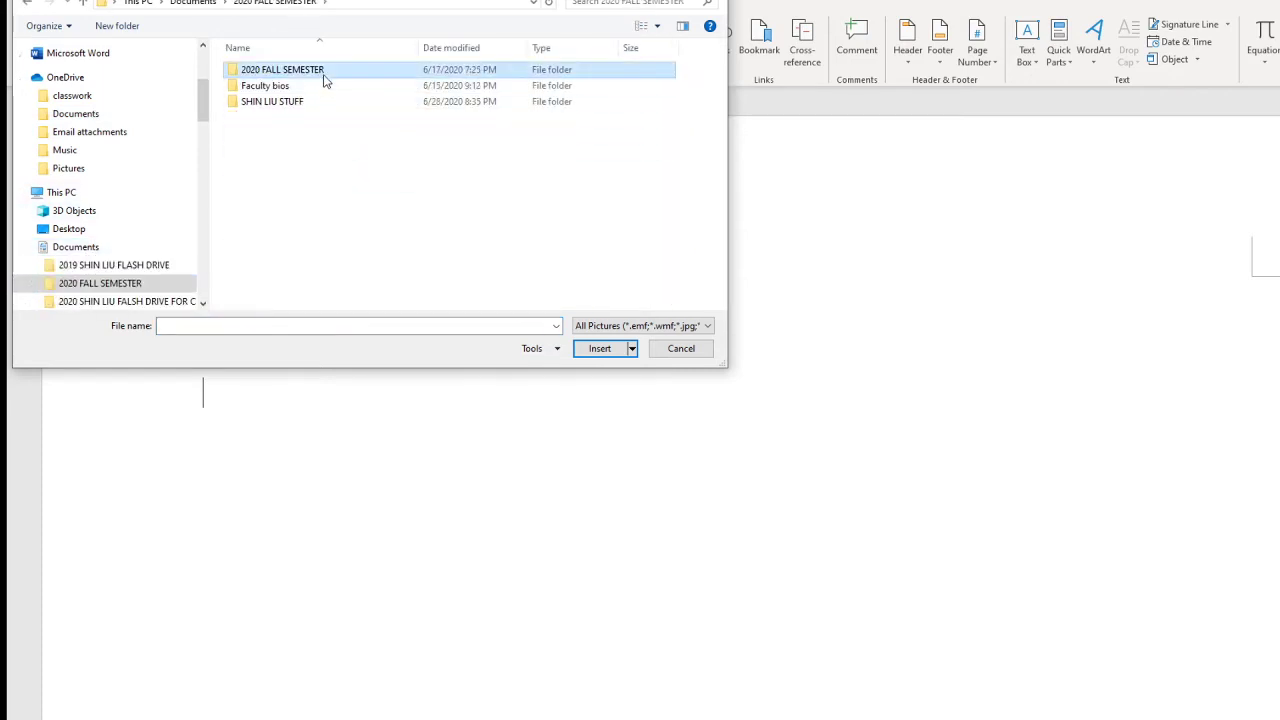
pyautogui.doubleClick(287, 72)
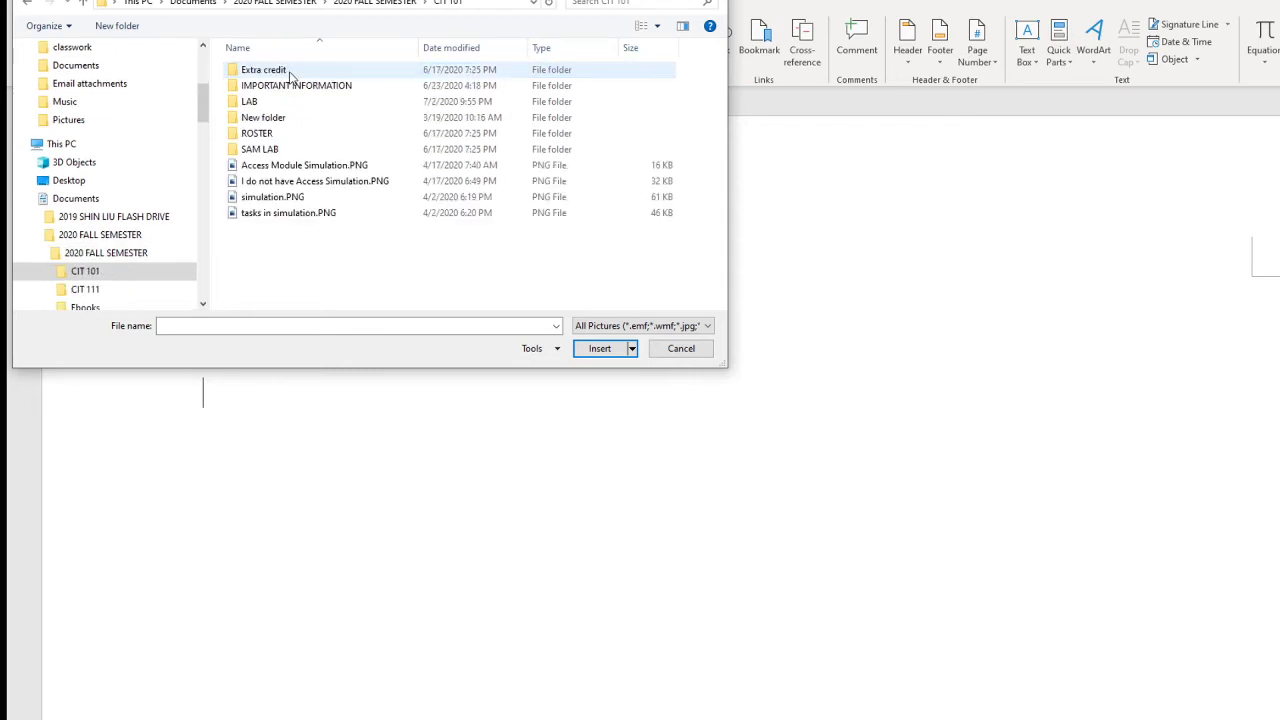
pyautogui.click(275, 104)
pyautogui.doubleClick(276, 106)
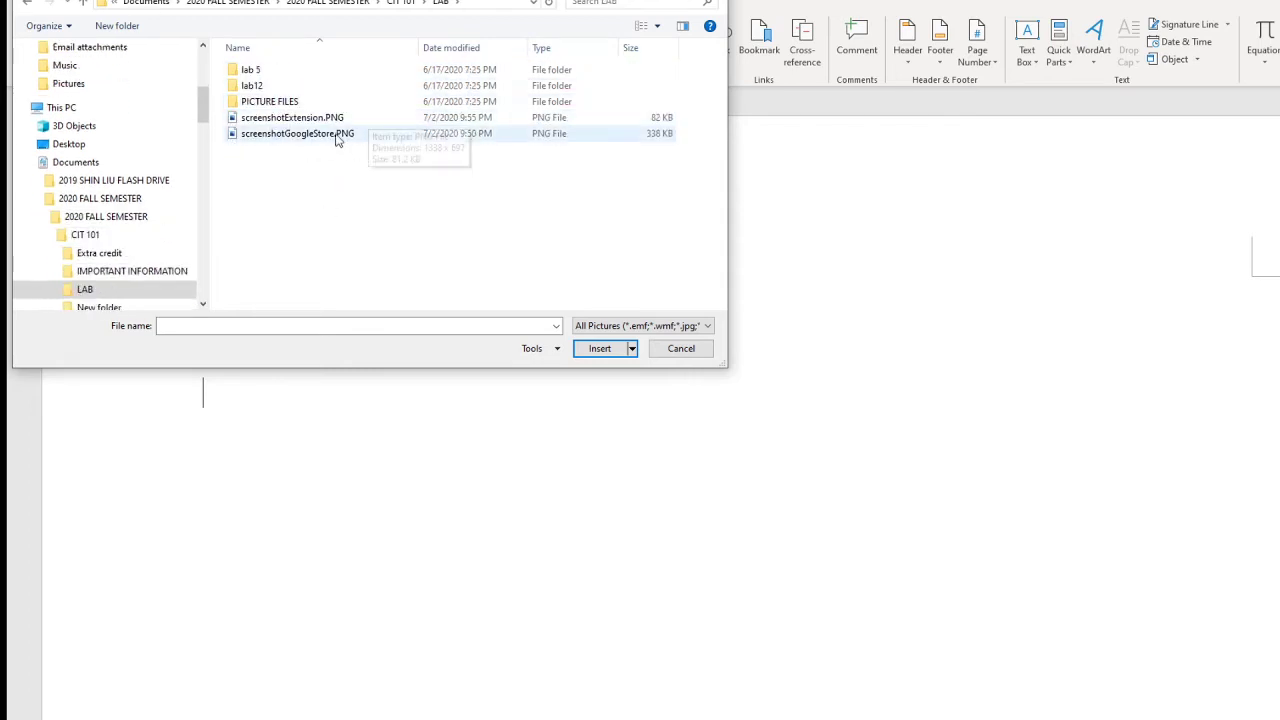
pyautogui.click(293, 136)
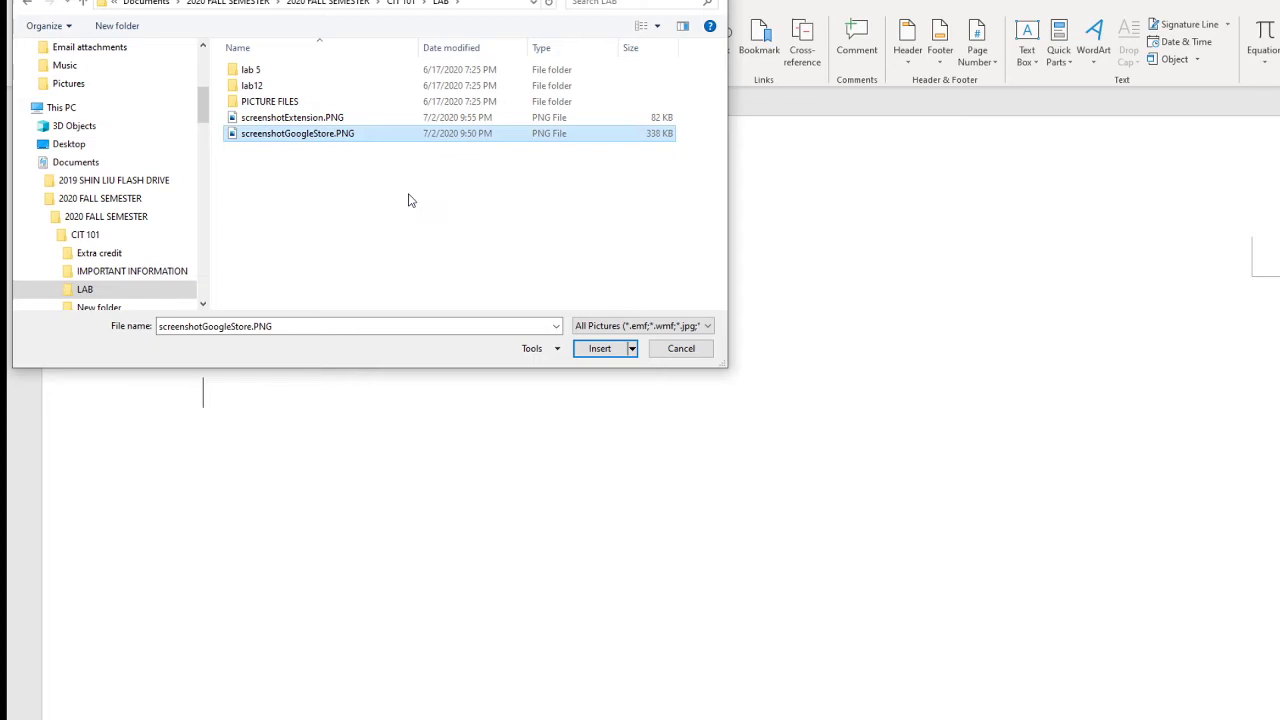
pyautogui.click(600, 348)
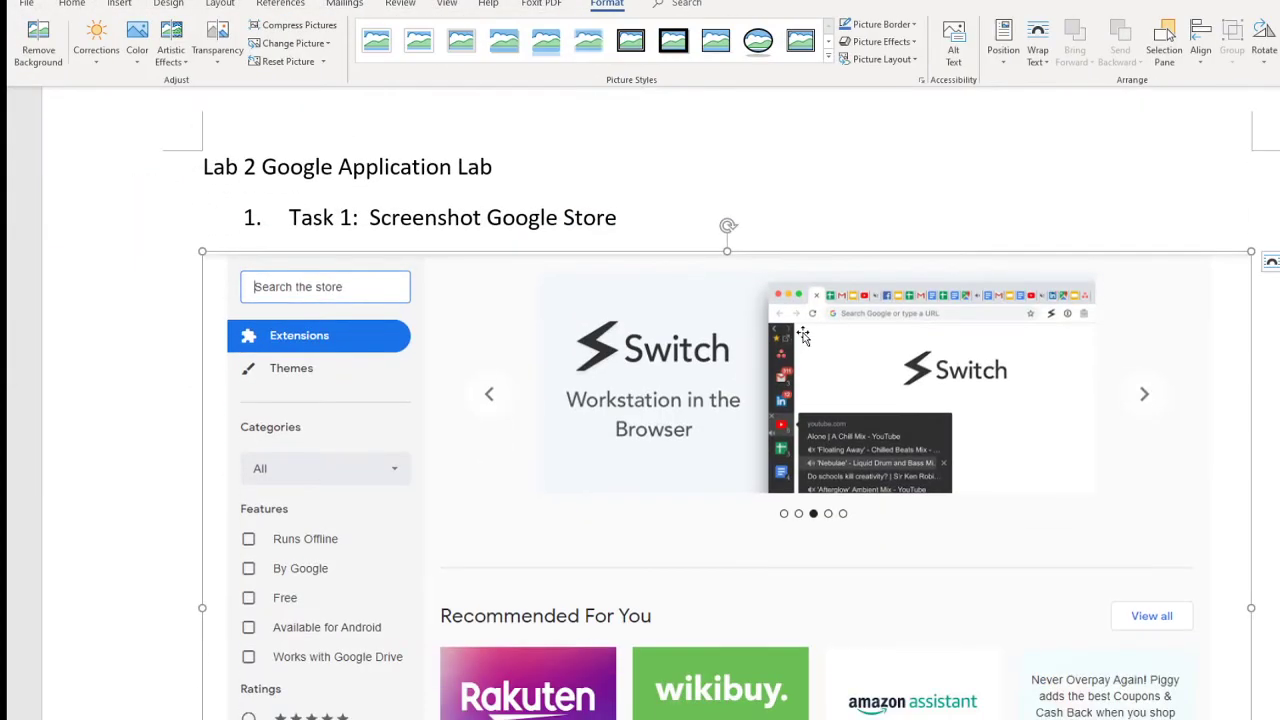
# Add numbered item 2 "Screenshot 2 Google Extension" below the Google Store picture and start the next item.
pyautogui.scroll(-5, 803, 337)
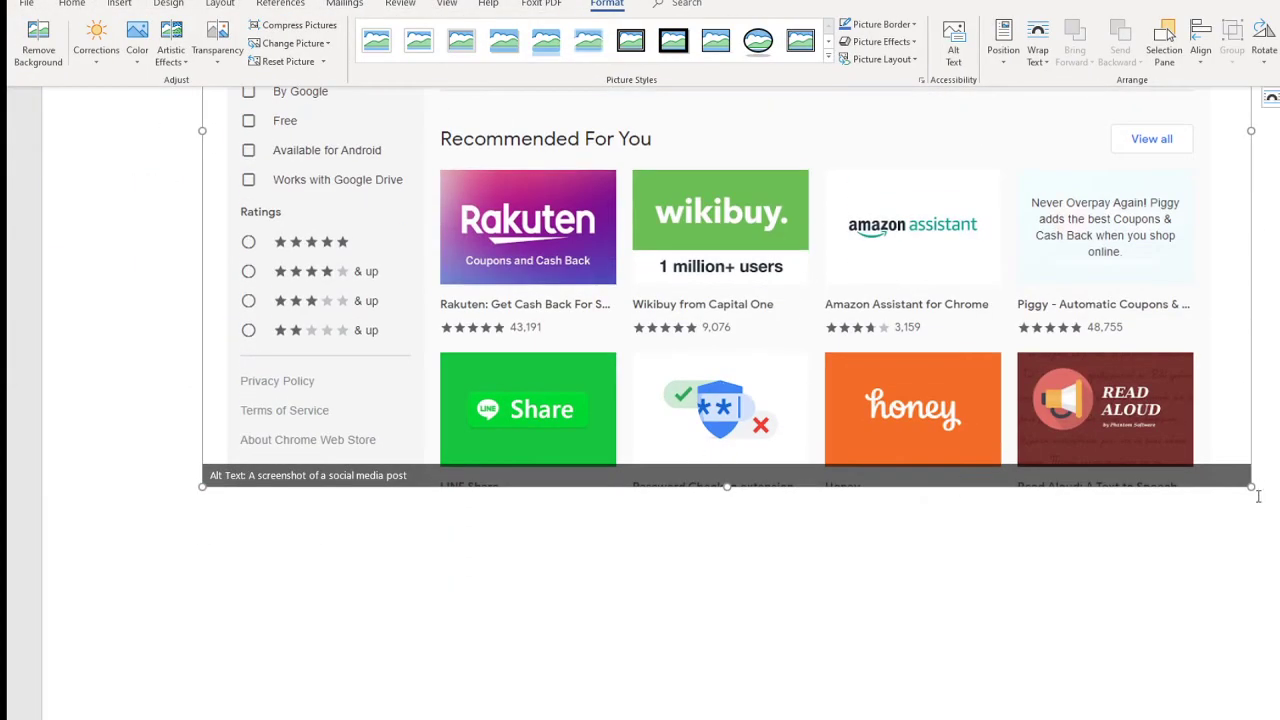
pyautogui.click(1263, 493)
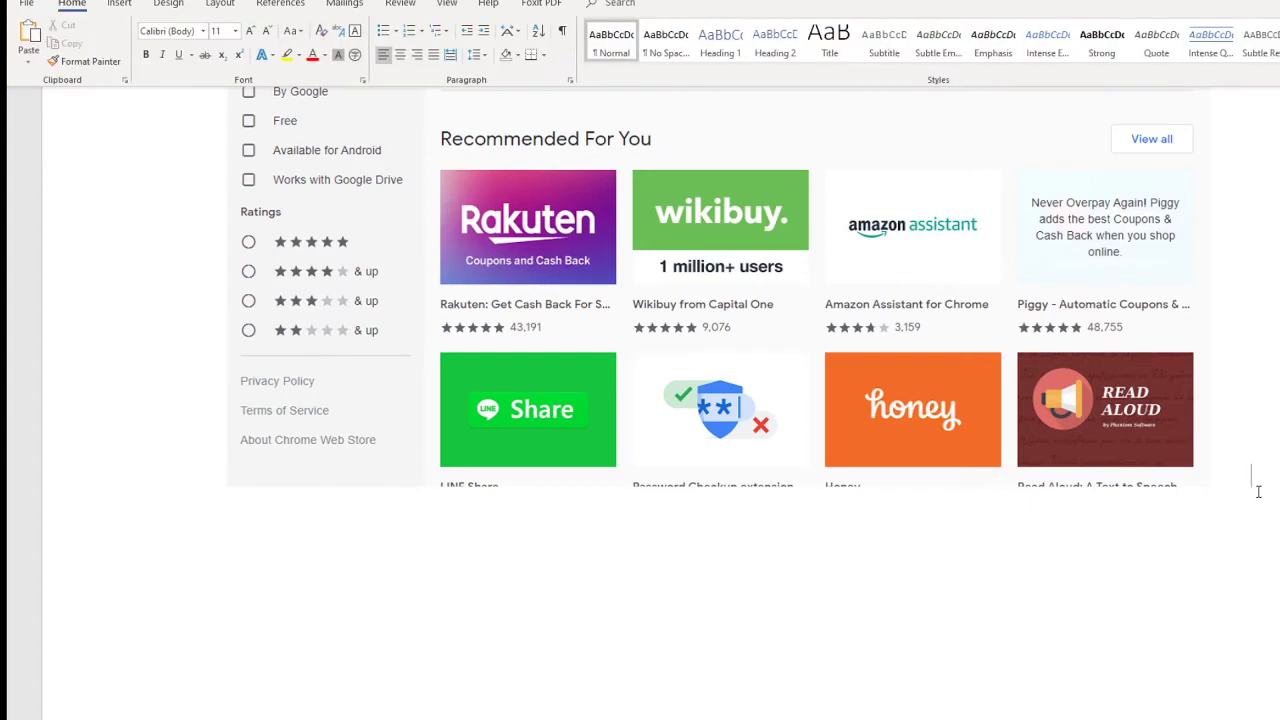
pyautogui.write('2.')
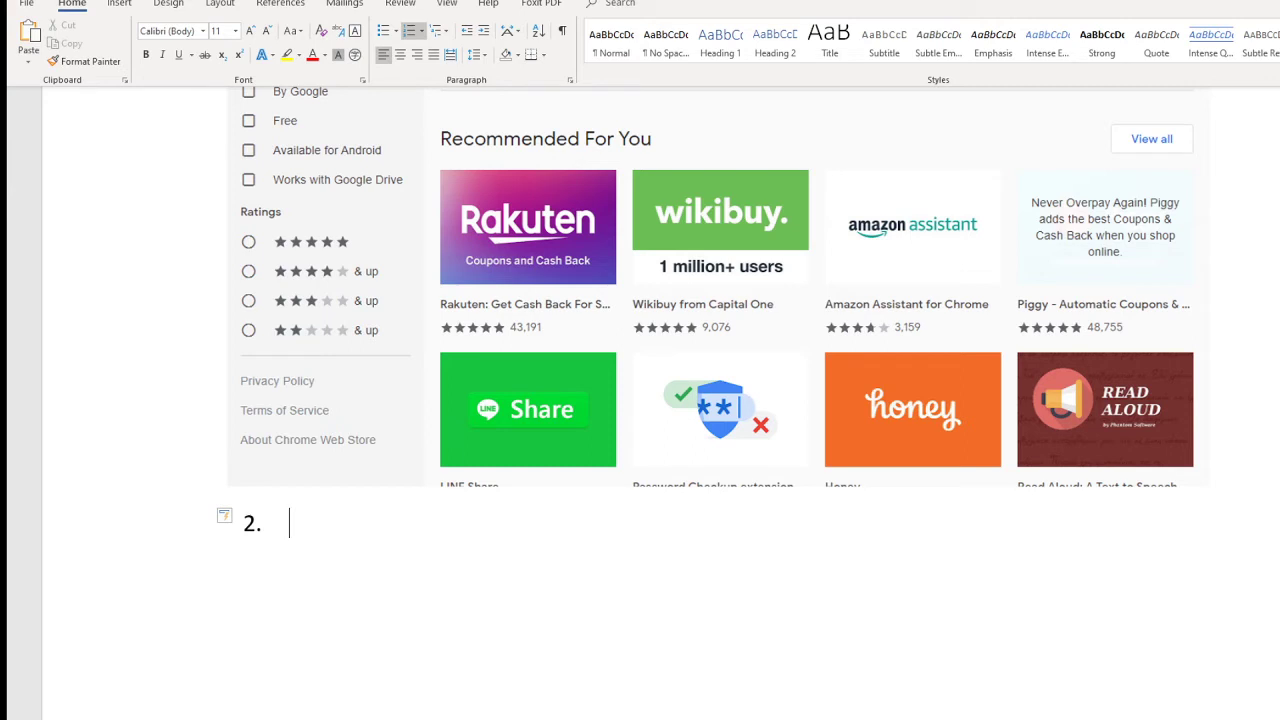
pyautogui.write('Screenso')
pyautogui.press('BackSpace')
pyautogui.write('hot ')
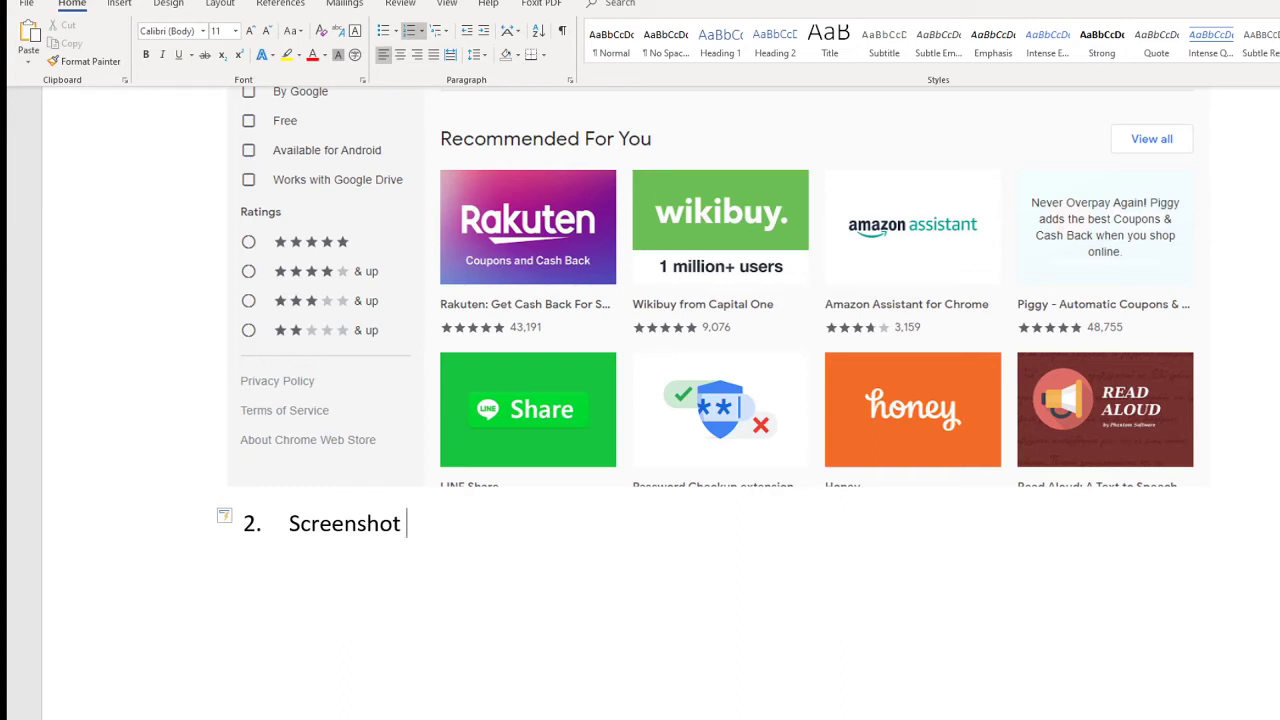
pyautogui.write('2 Googl')
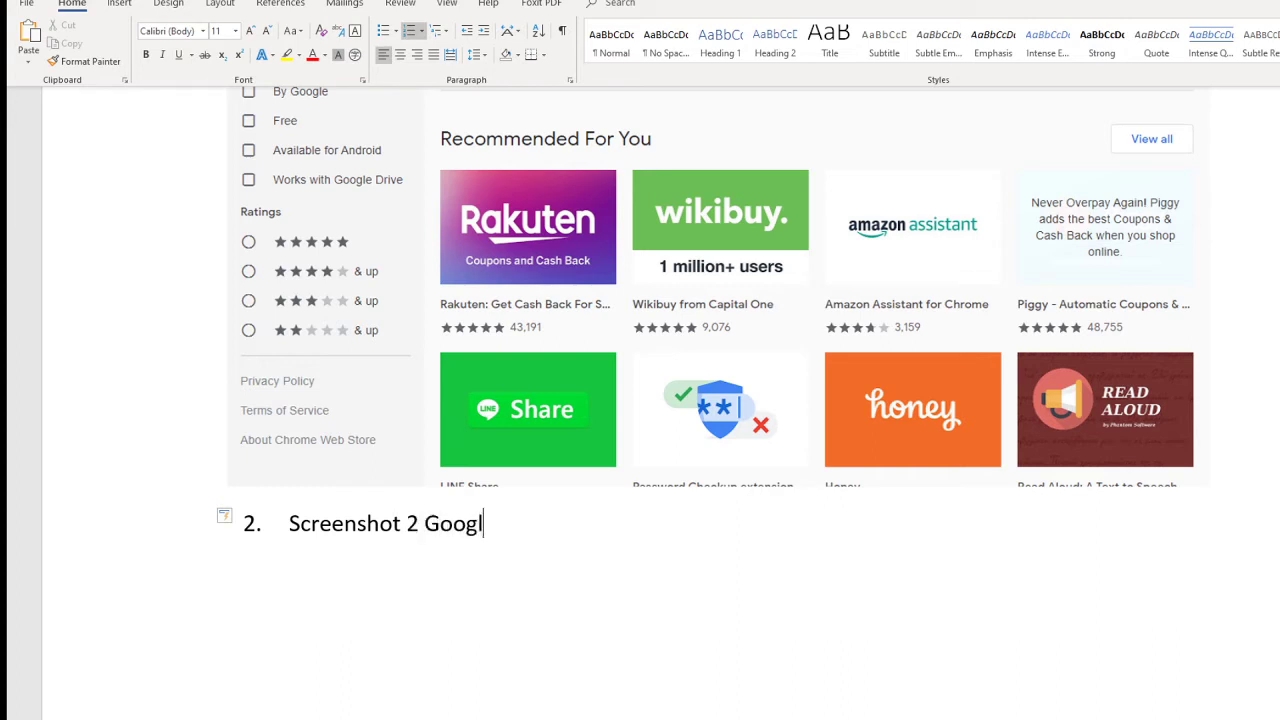
pyautogui.write('e Extension')
pyautogui.press('Return')
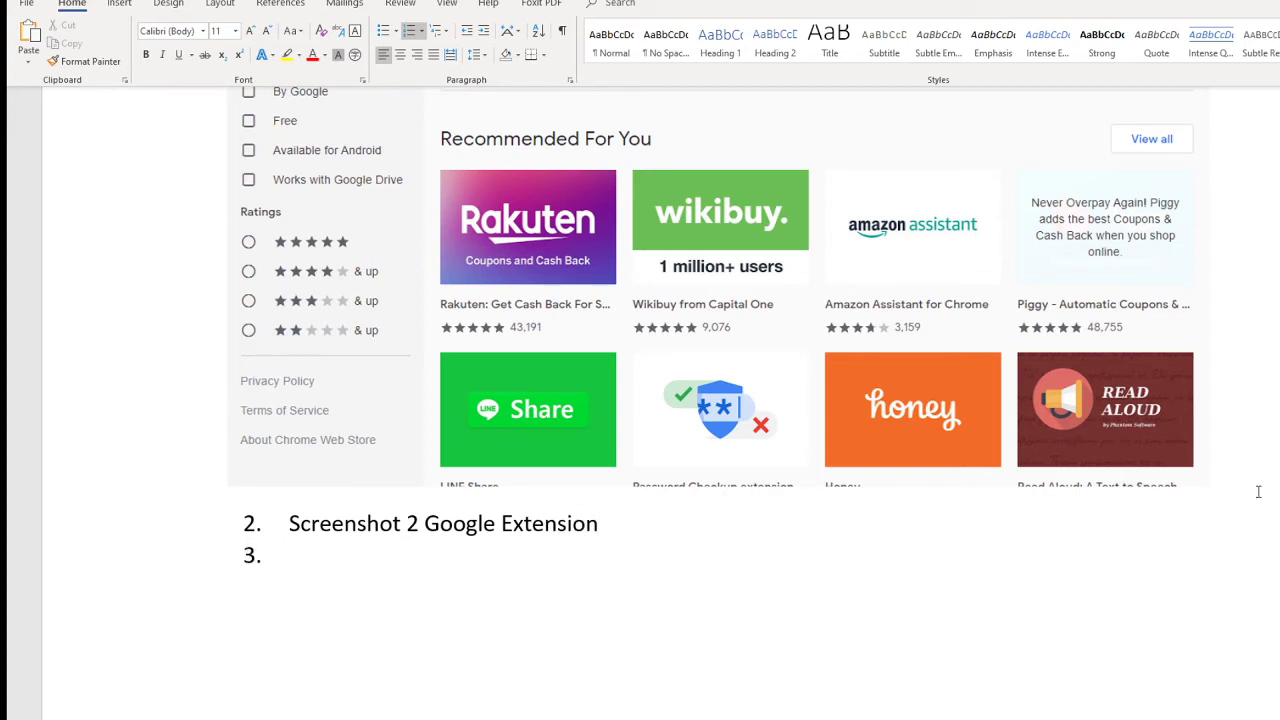
# Enter "Screenshot 3 Google Drive" as numbered item 3.
pyautogui.write('Screensho')
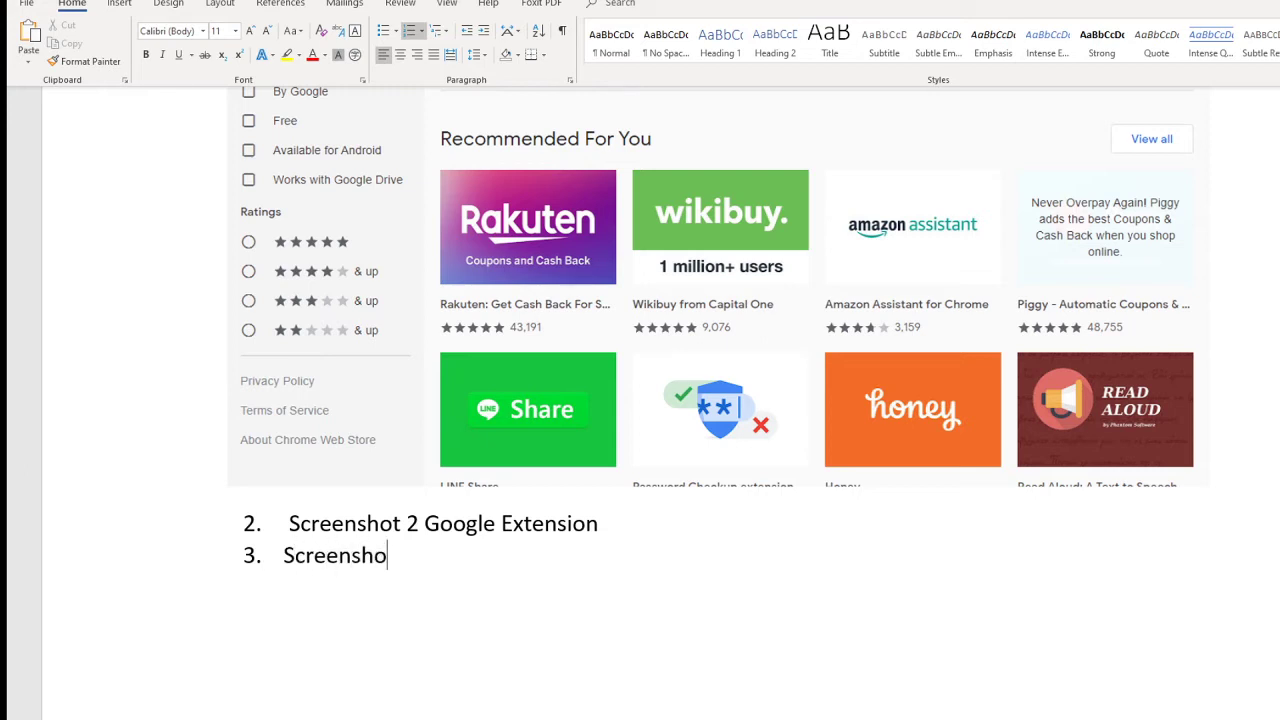
pyautogui.write('t 3 Google')
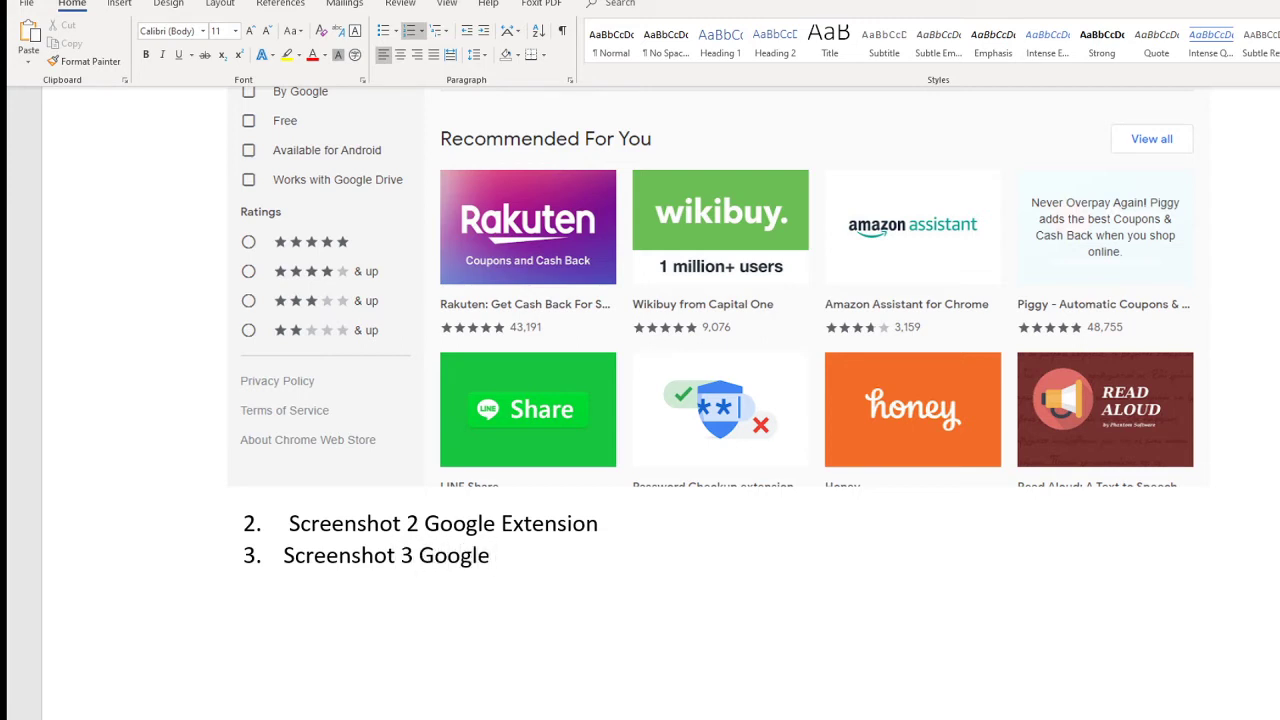
pyautogui.write(' Drive')
# Add an unnumbered line under item 2 and insert the picture screenshotExtension.PNG from the LAB folder there.
pyautogui.click(651, 520)
pyautogui.press('Return')
pyautogui.press('BackSpace')
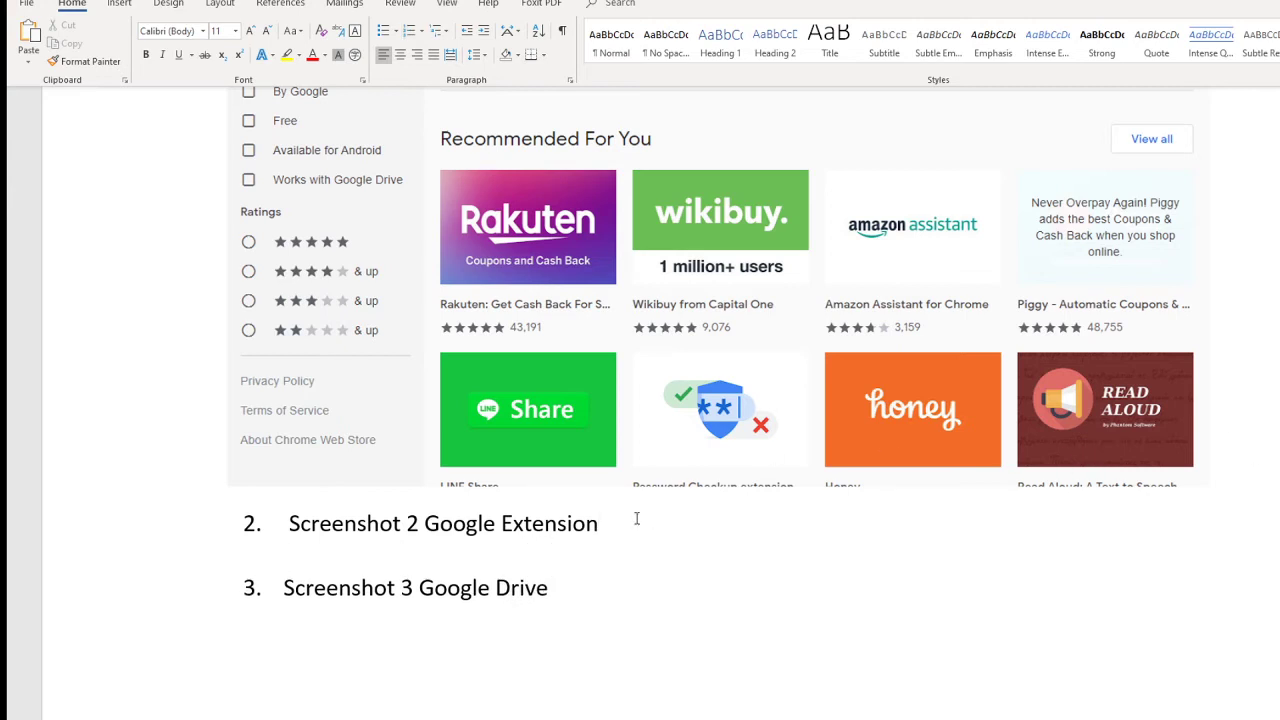
pyautogui.click(124, 5)
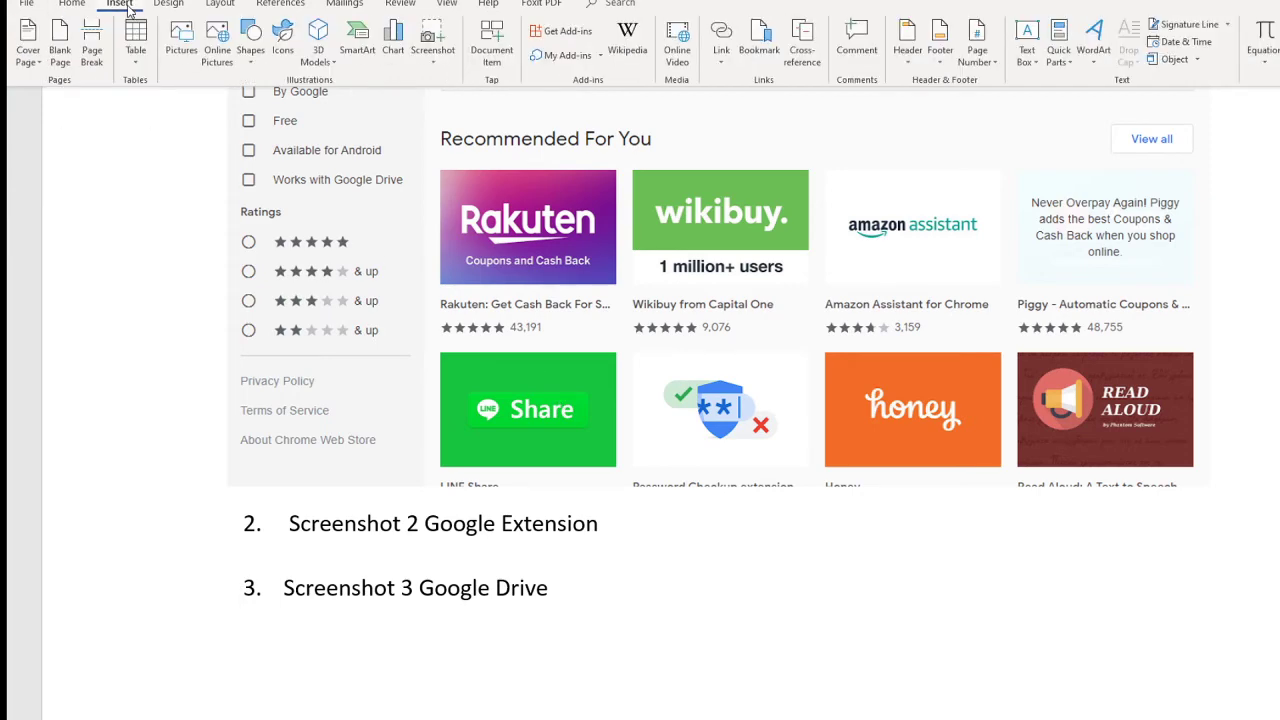
pyautogui.click(181, 45)
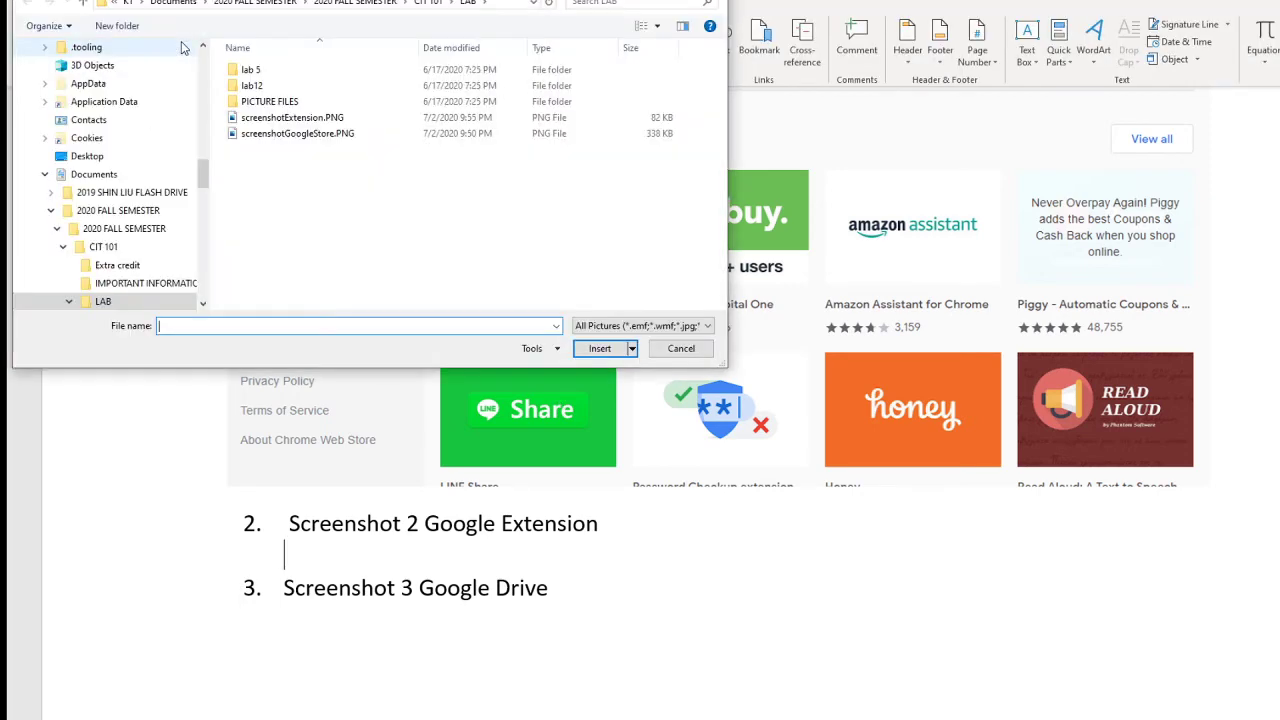
pyautogui.click(290, 118)
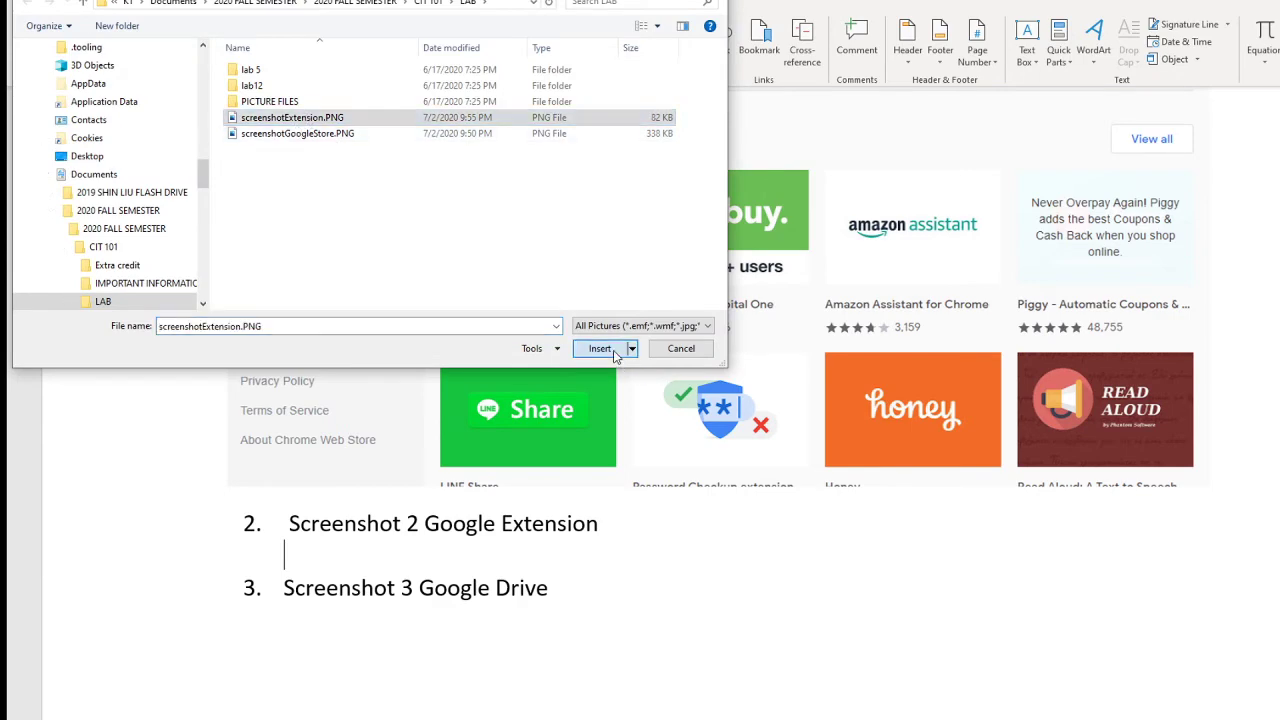
pyautogui.click(600, 348)
pyautogui.scroll(-5, 732, 458)
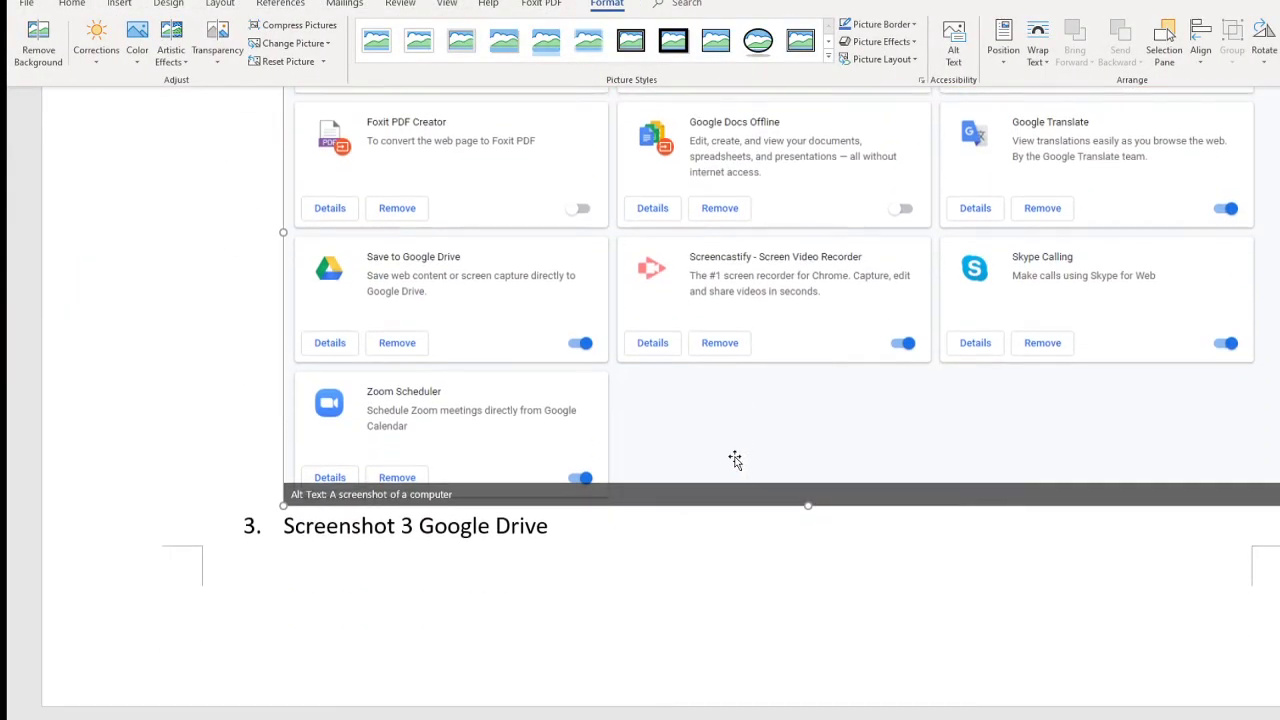
# Add an empty unnumbered line below item 3 and review the document back to its title.
pyautogui.click(575, 531)
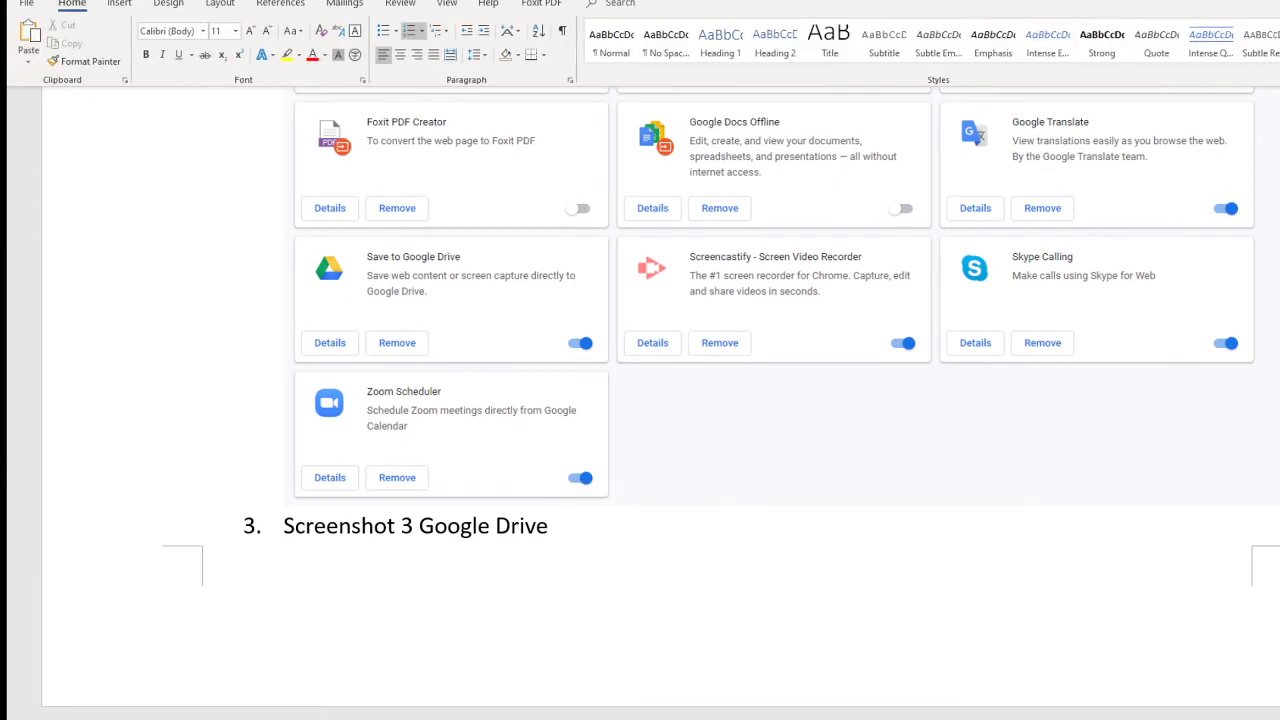
pyautogui.press('Return')
pyautogui.press('BackSpace')
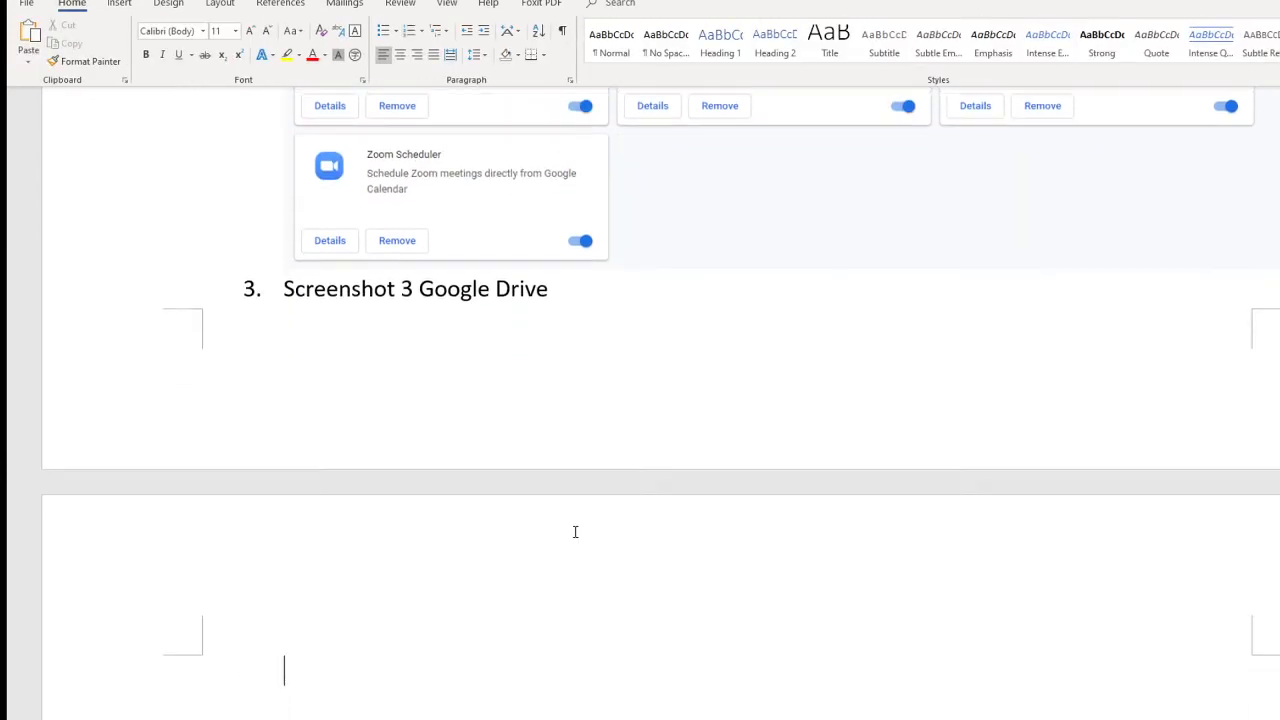
pyautogui.scroll(10, 577, 526)
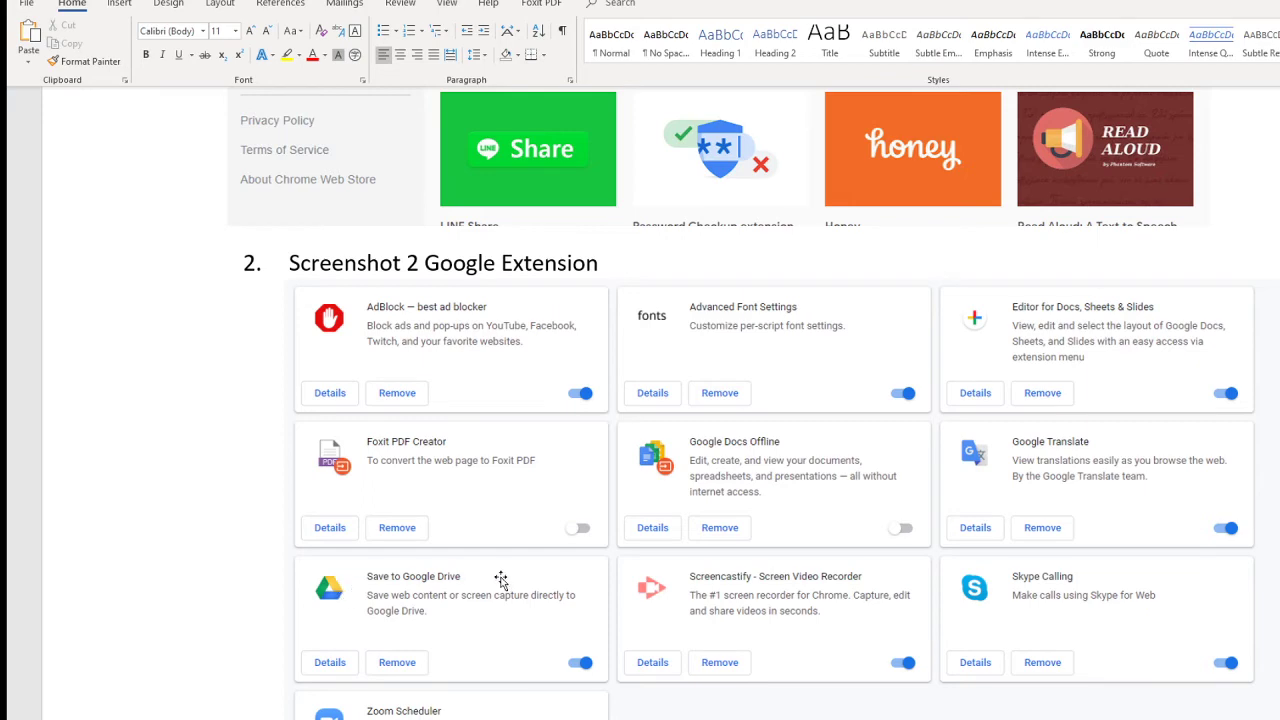
pyautogui.scroll(10, 501, 580)
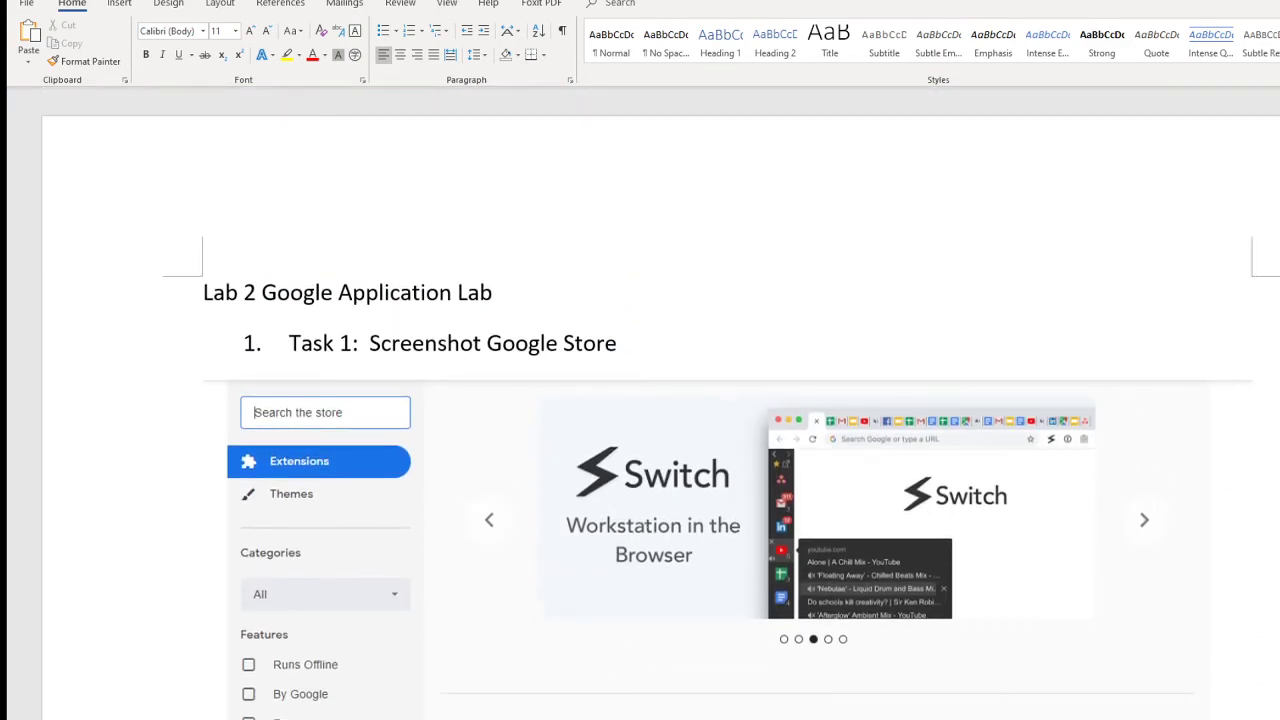
# Switch to Chrome's extensions page and look at the browser menu, the Zoom extension's sign-in pop-up and the quick list of extensions.
pyautogui.moveTo(449, 718)
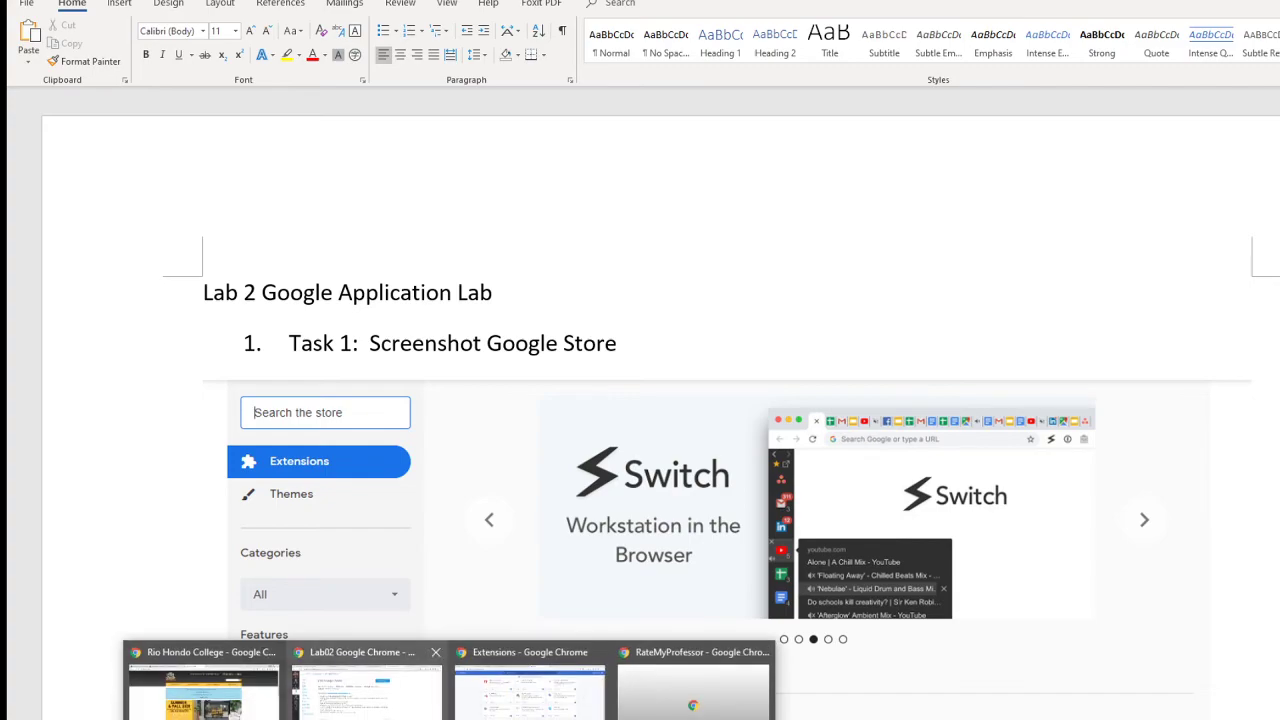
pyautogui.click(498, 710)
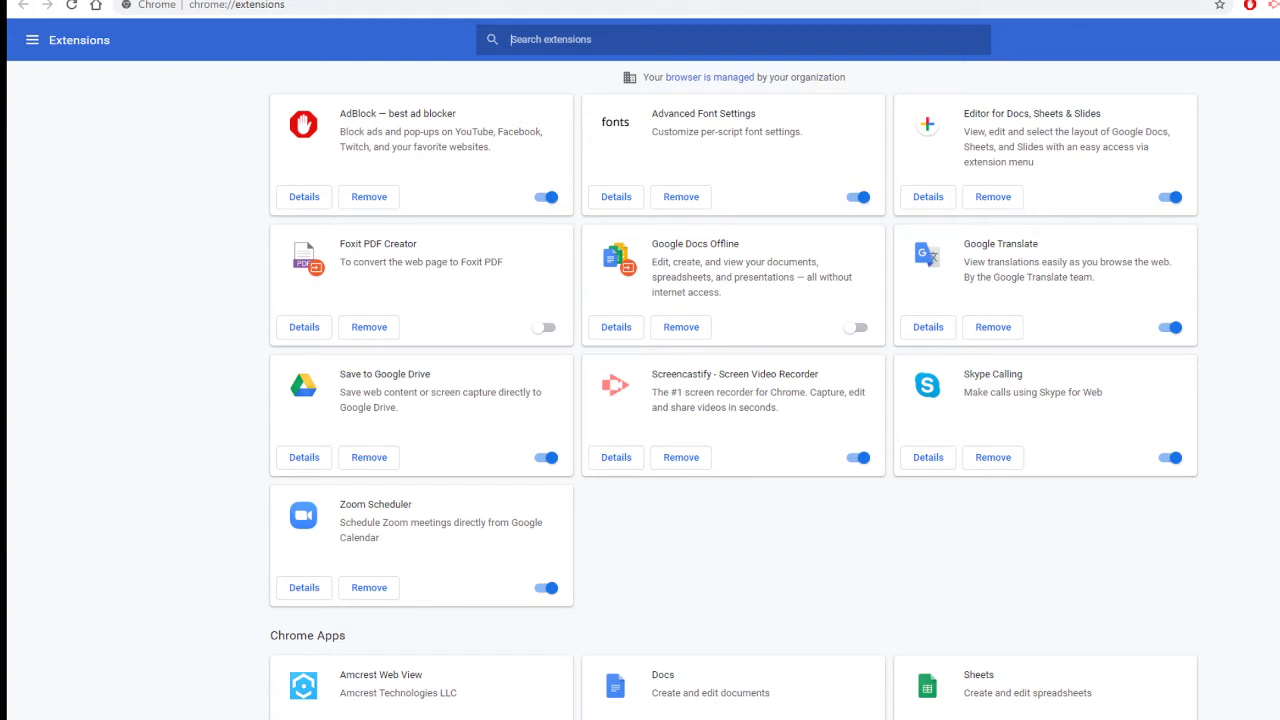
pyautogui.click(1277, 5)
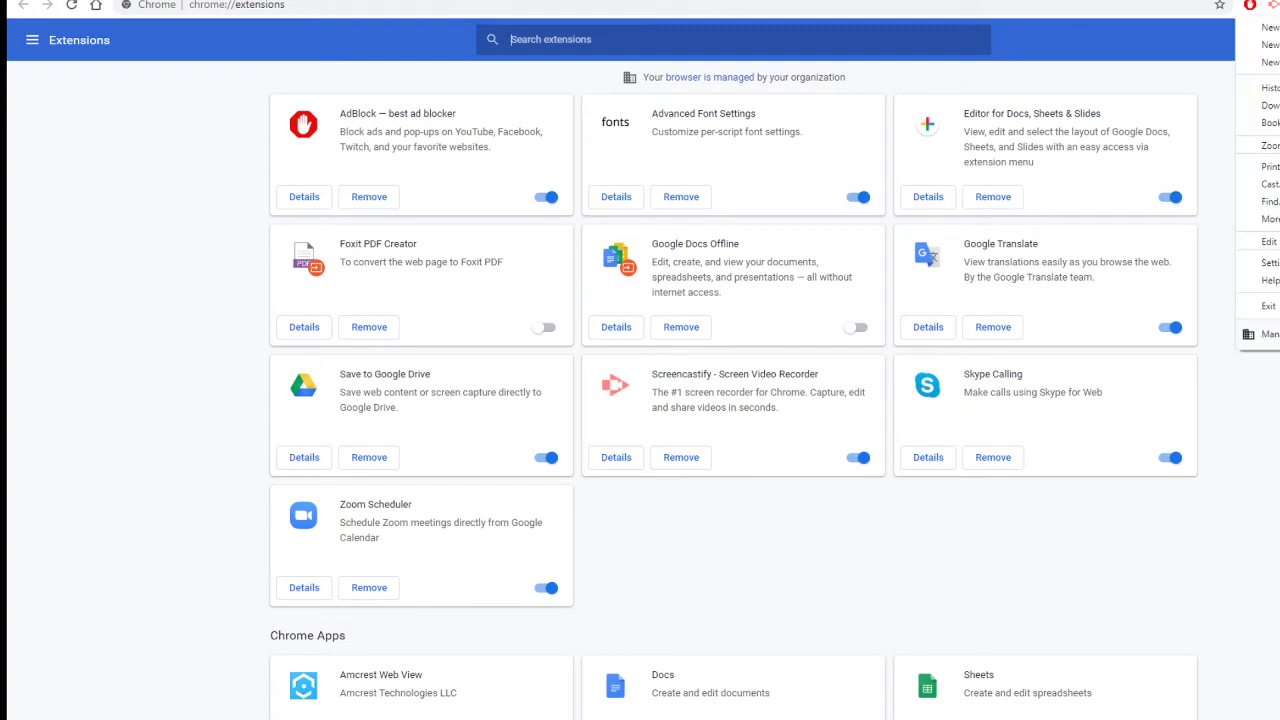
pyautogui.click(1215, 87)
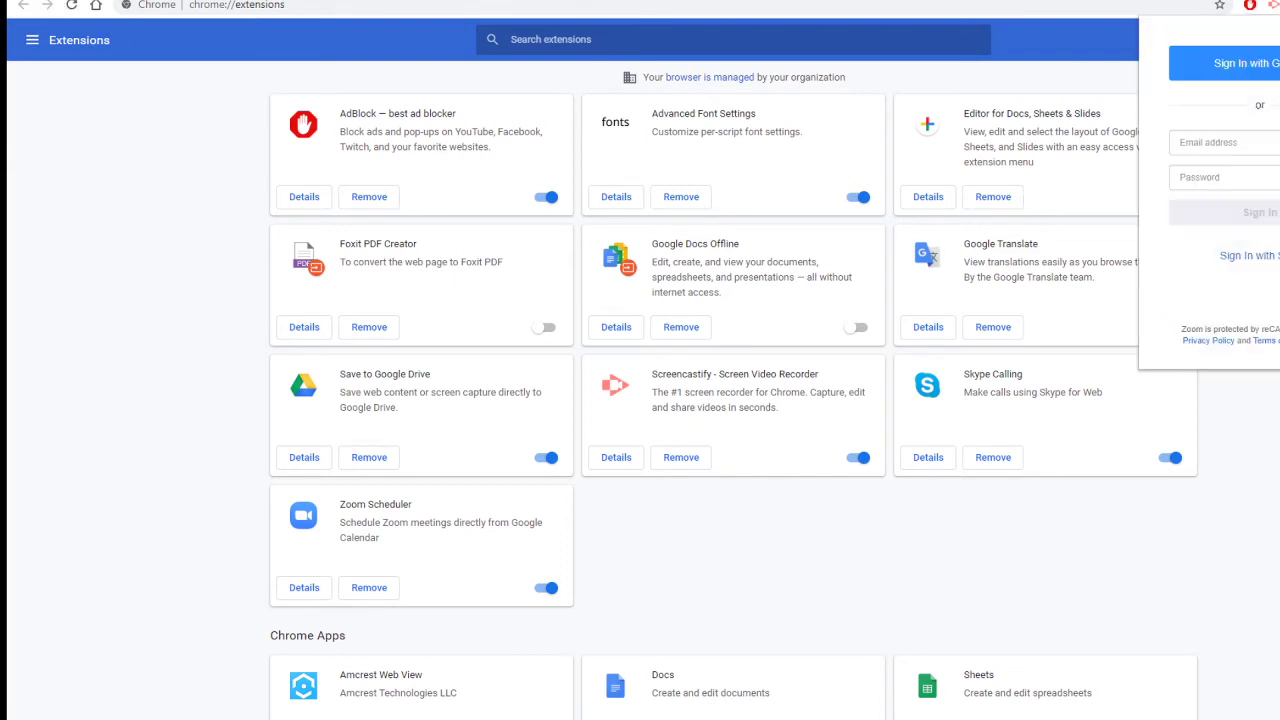
pyautogui.moveTo(340, 131); pyautogui.dragTo(542, 132)
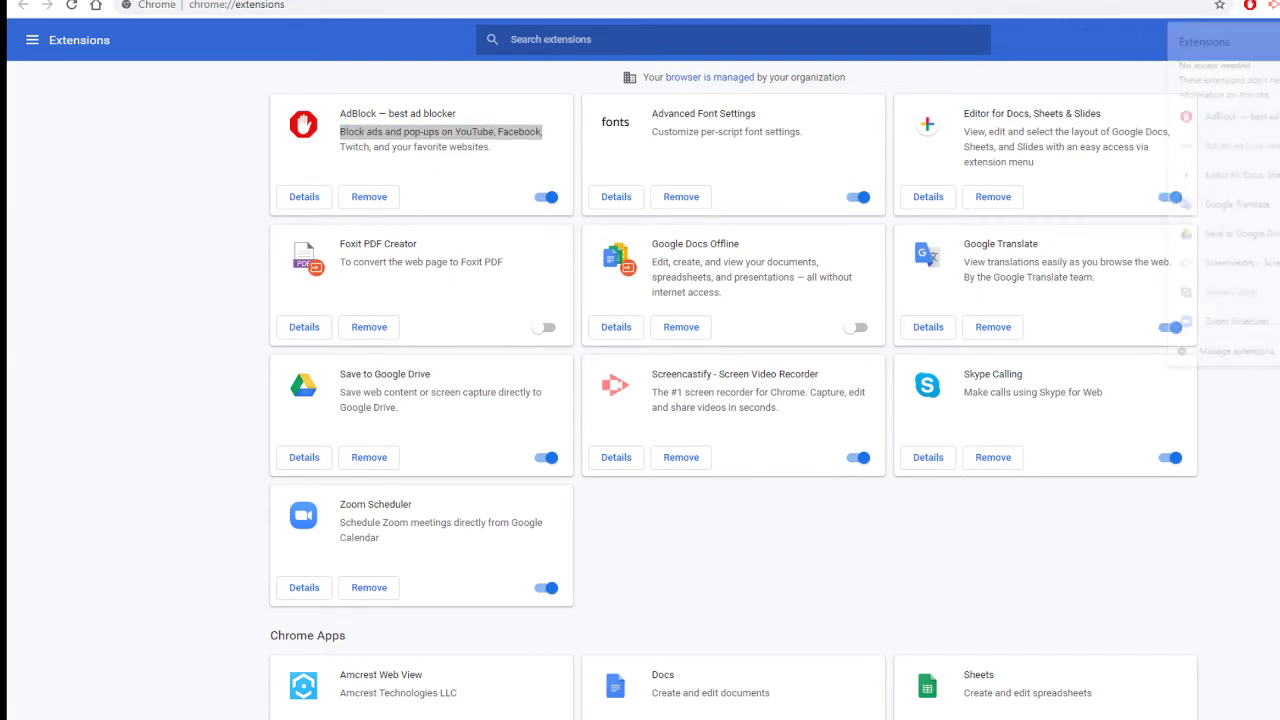
# Look over the quick list of browser extensions, close it and switch to the CIT 101 course page.
pyautogui.click(1274, 5)
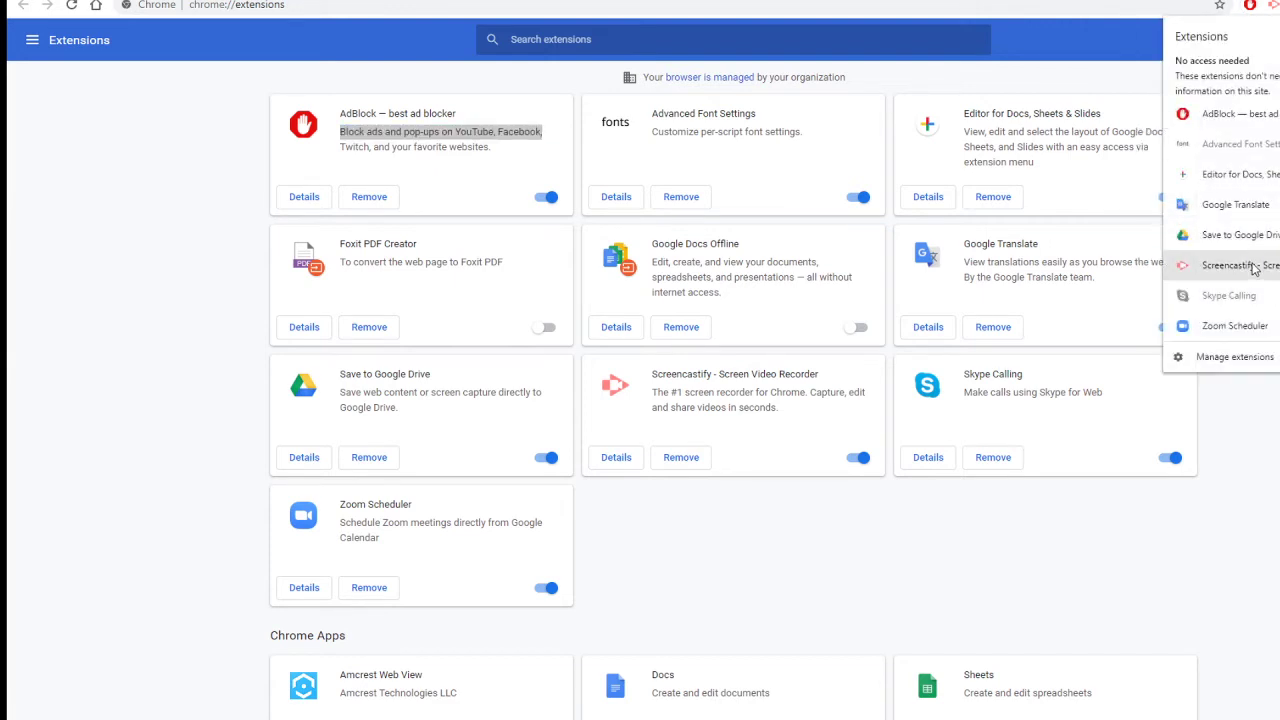
pyautogui.press('Escape')
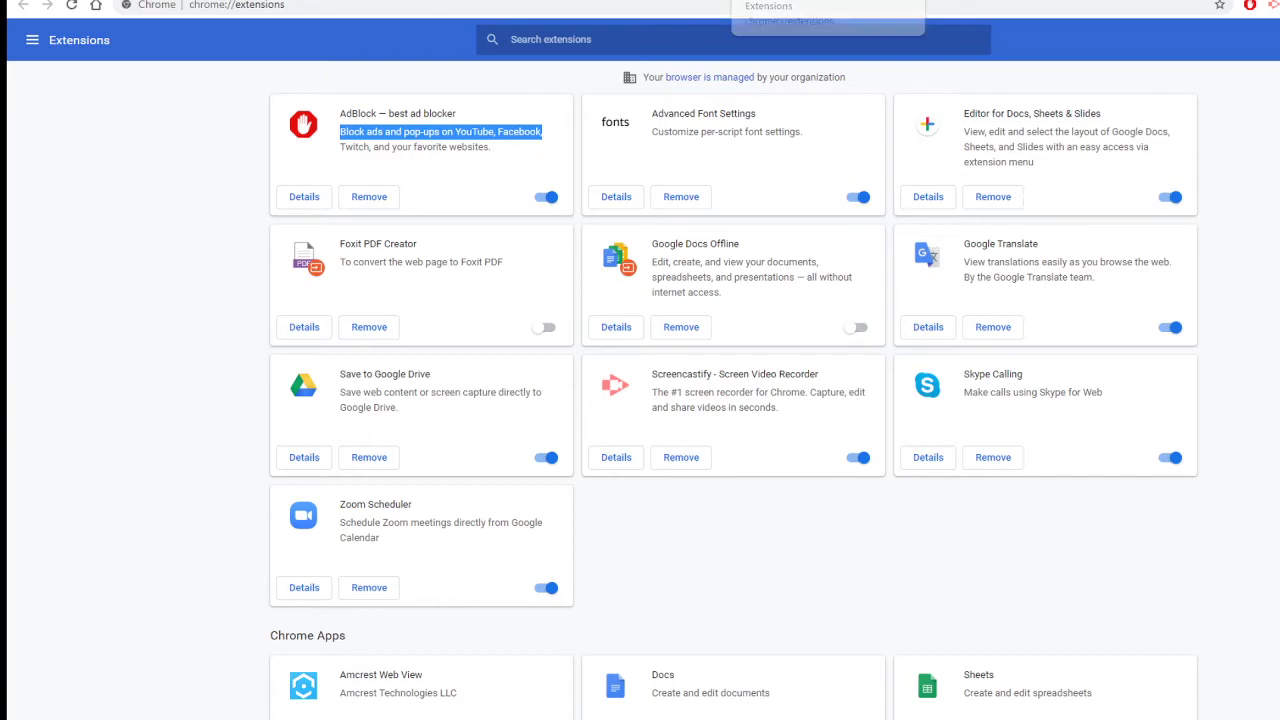
pyautogui.hotkey('ctrl', 'Tab')
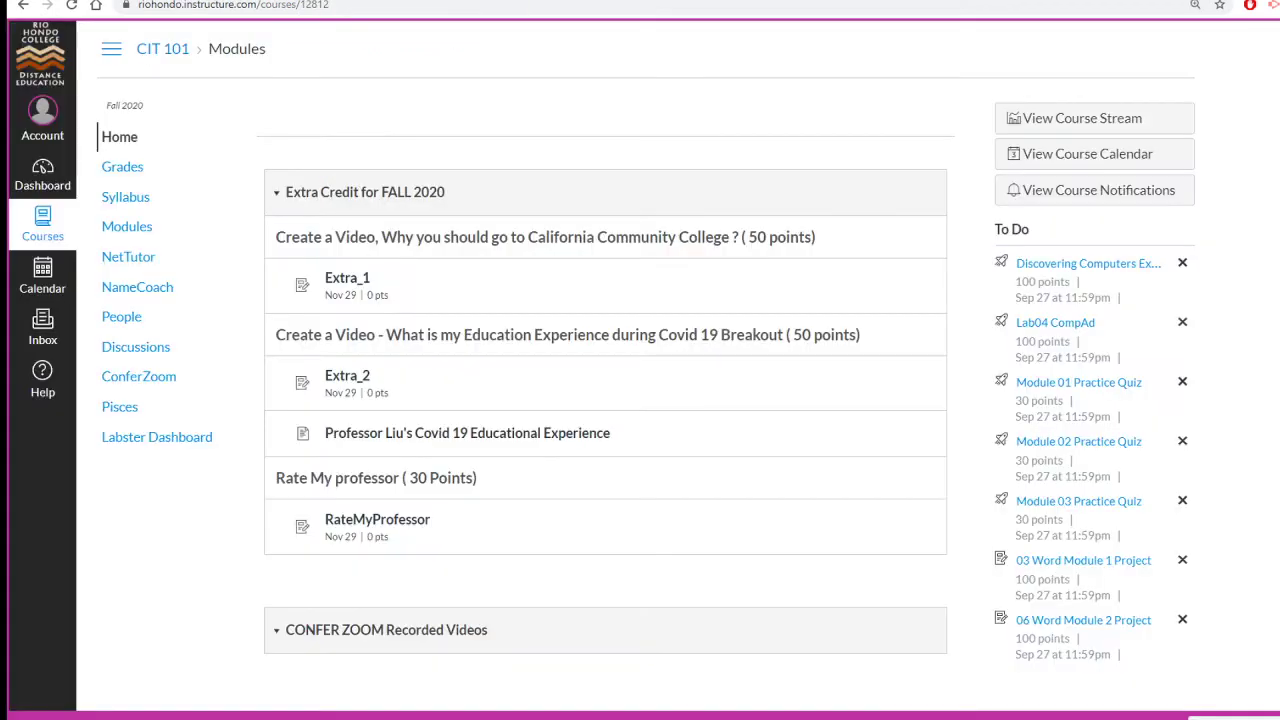
# Open Google Drive from Chrome's apps page in a new tab and widen the Drive window.
pyautogui.hotkey('ctrl', 't')
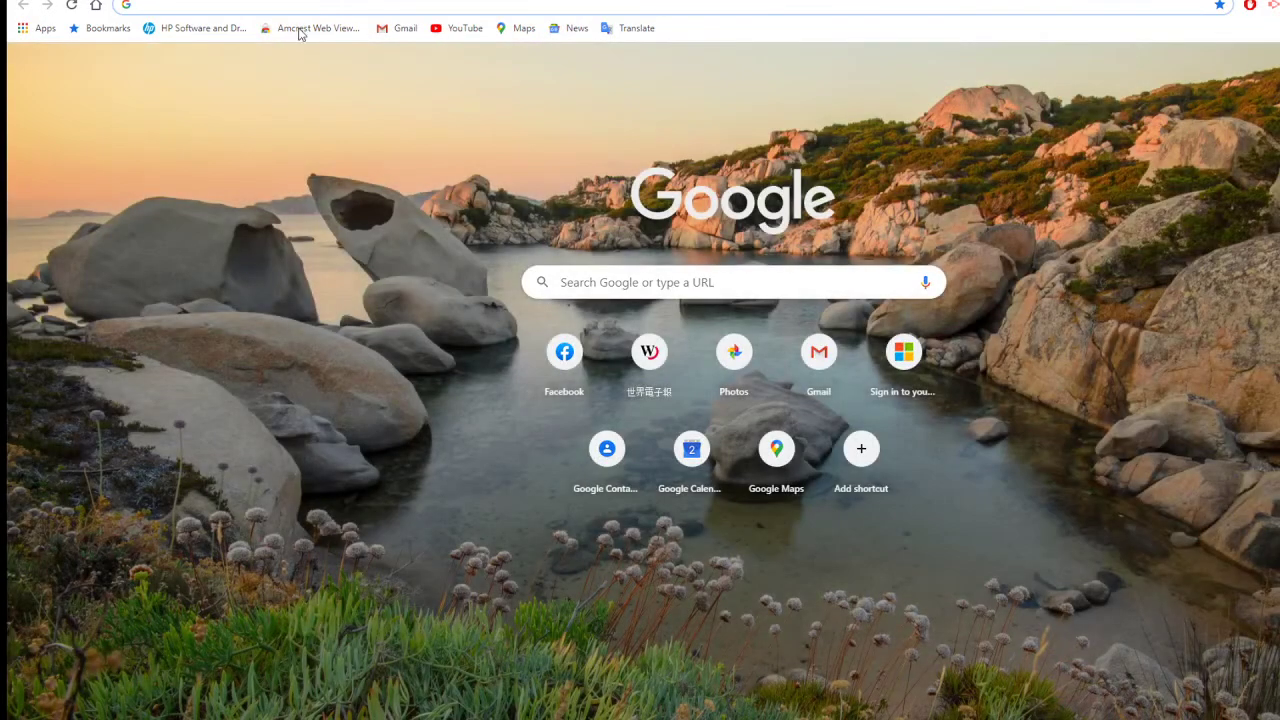
pyautogui.click(44, 28)
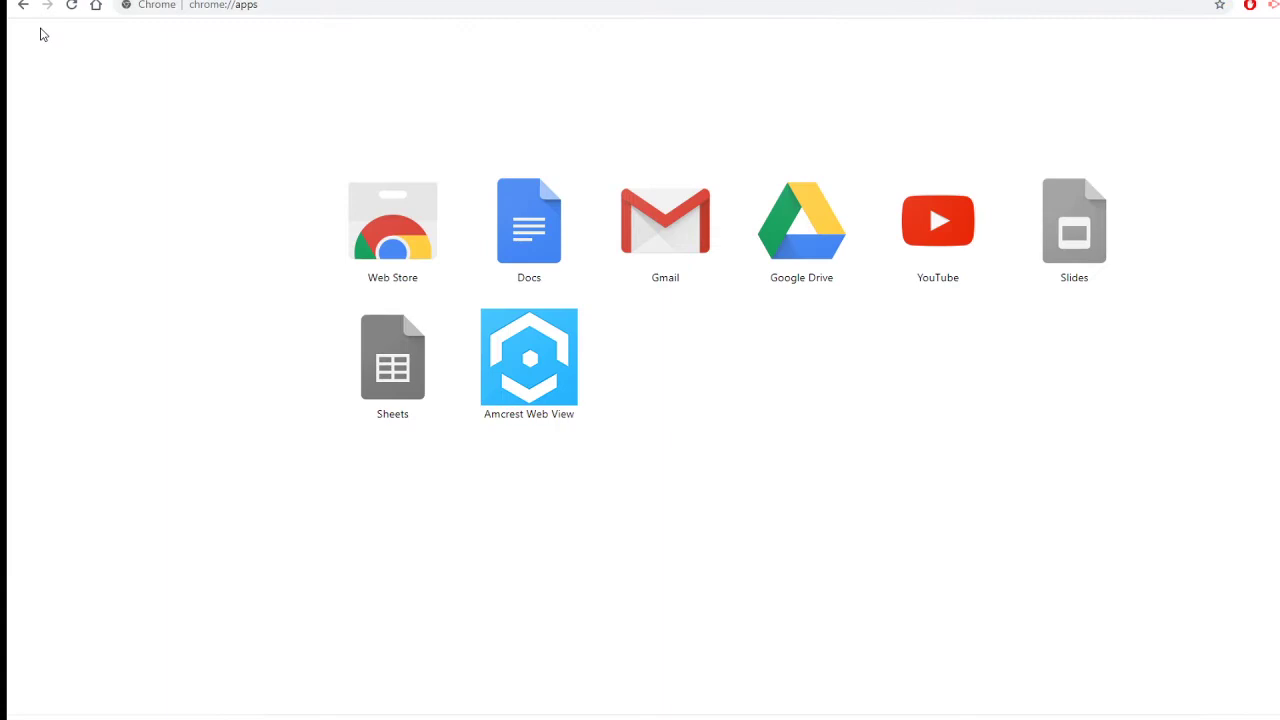
pyautogui.click(518, 309)
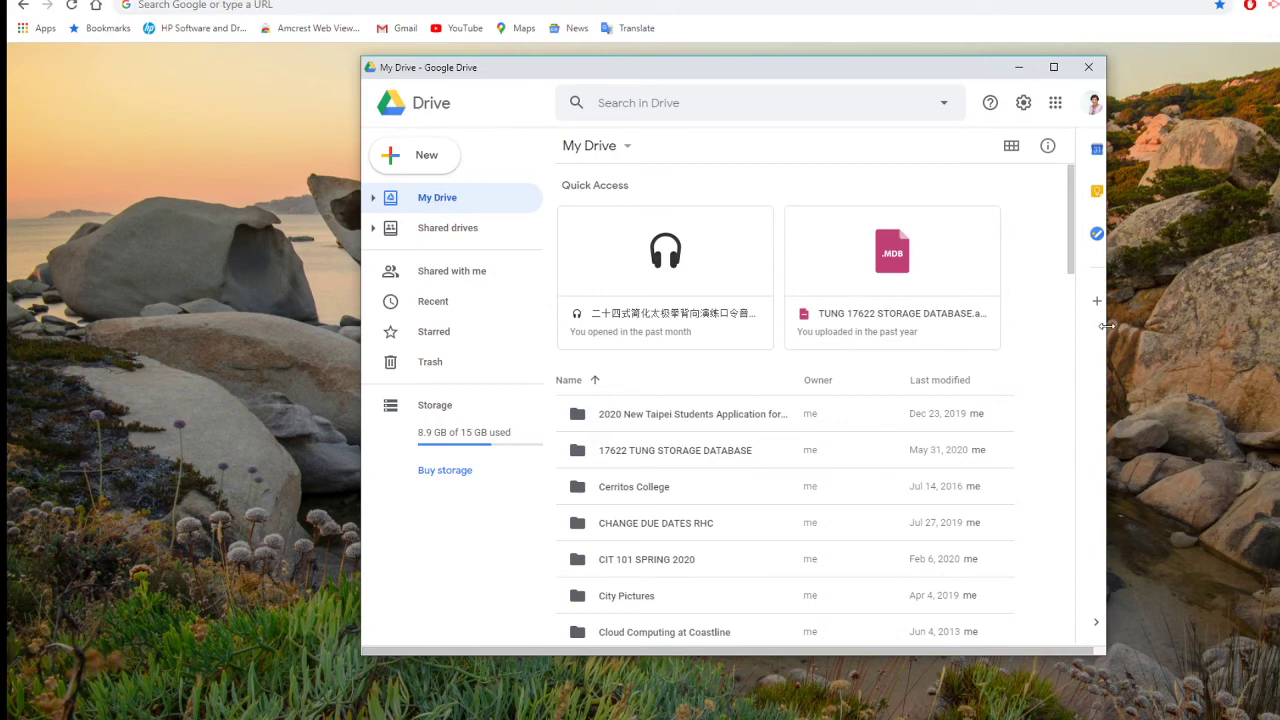
pyautogui.moveTo(1107, 326); pyautogui.dragTo(1254, 334)
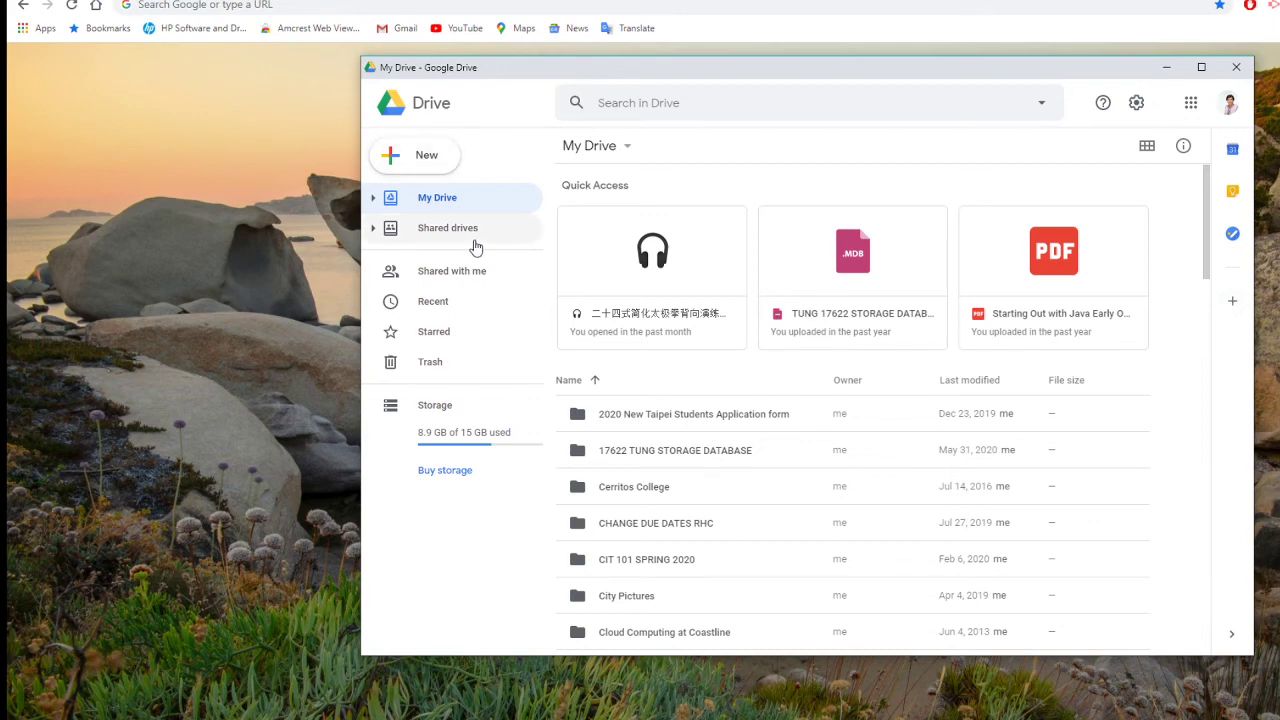
# Create a folder named CIT 101 in My Drive.
pyautogui.click(628, 148)
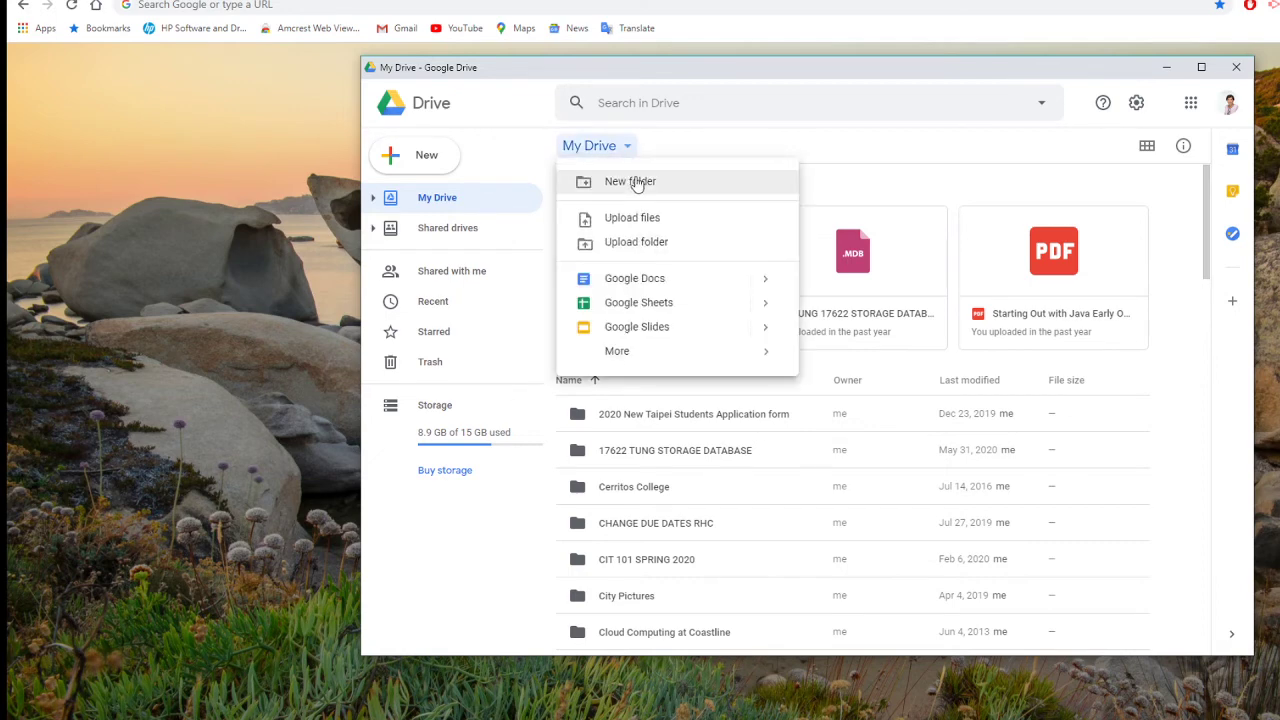
pyautogui.click(637, 182)
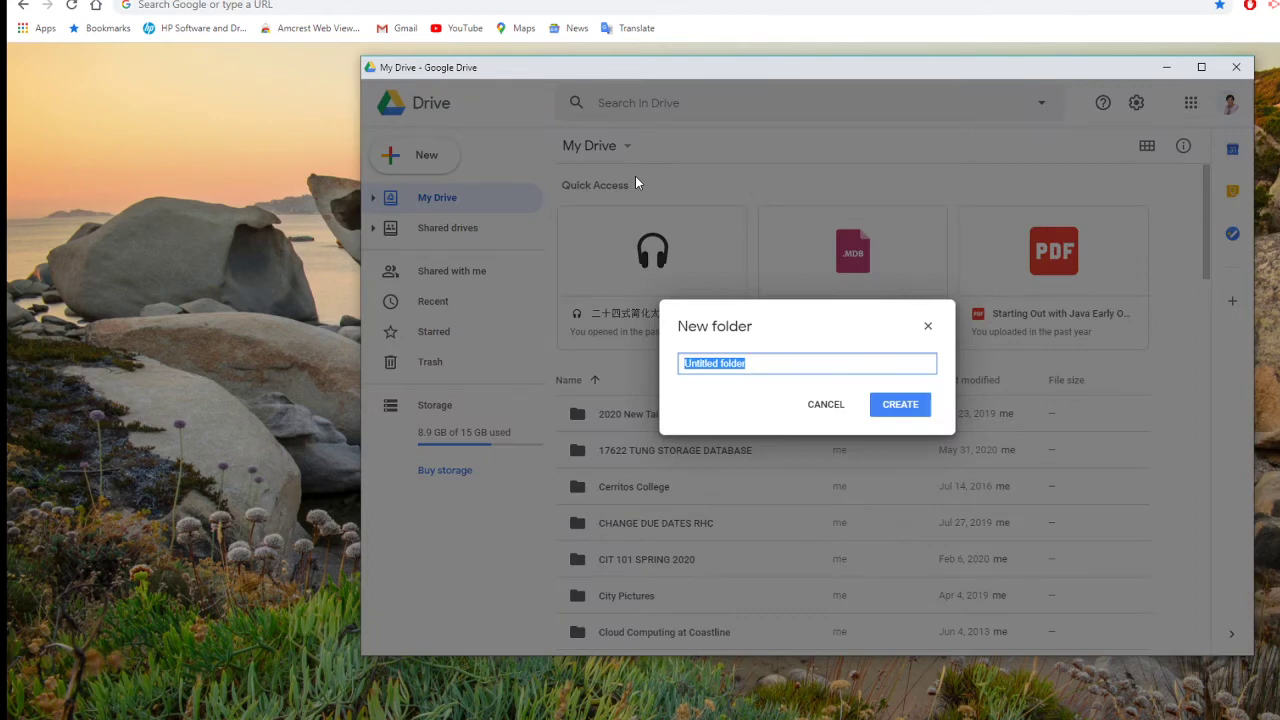
pyautogui.write('CIT 101')
pyautogui.click(919, 410)
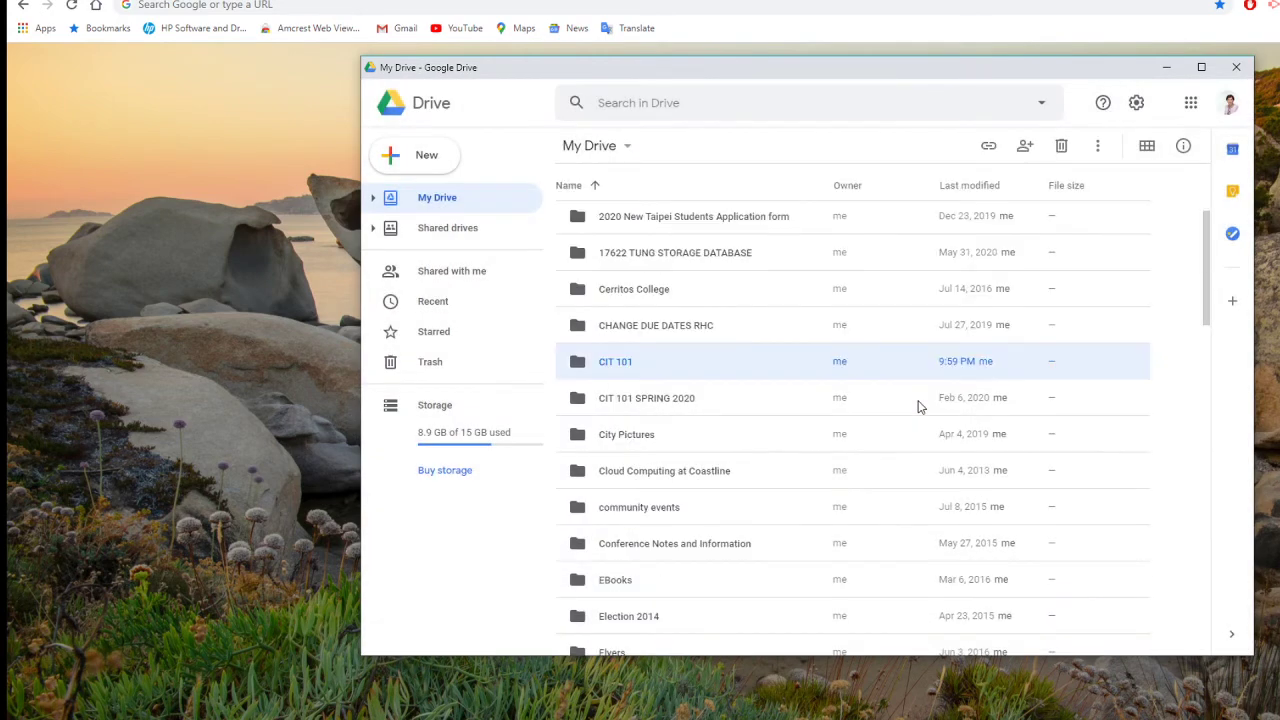
# Create a folder named LAB inside the CIT 101 folder and open it.
pyautogui.doubleClick(614, 363)
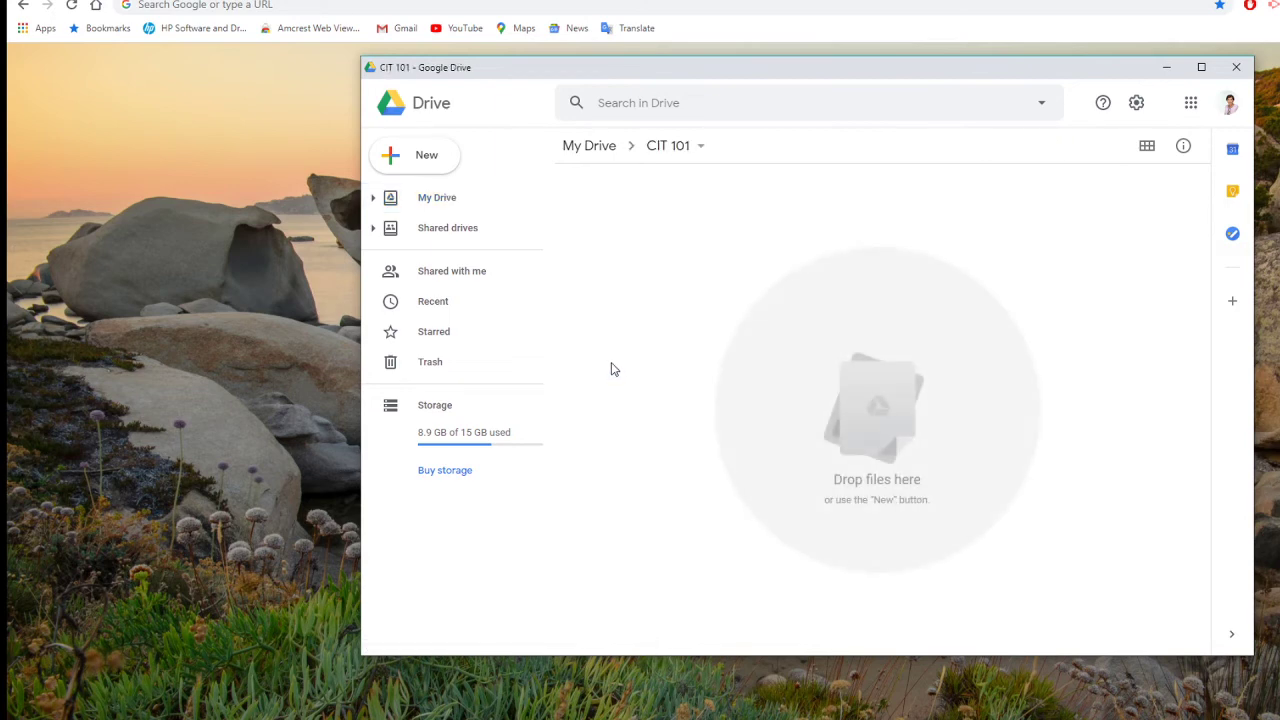
pyautogui.click(428, 158)
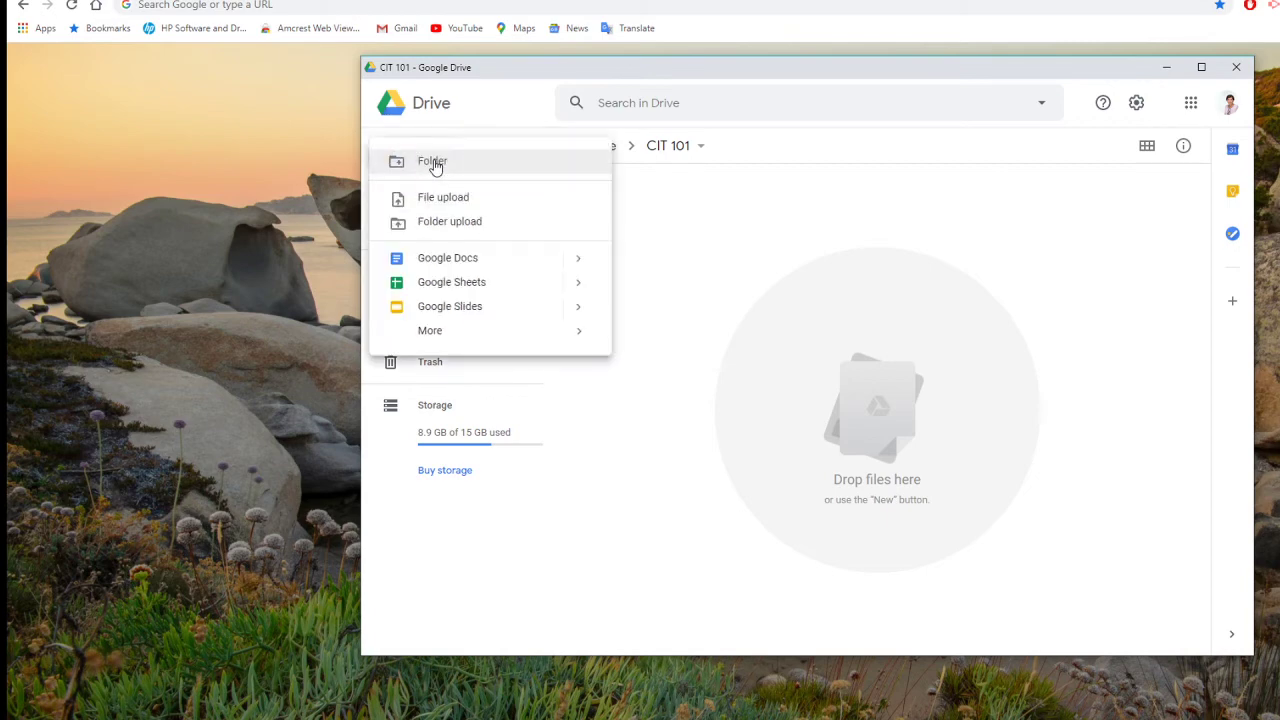
pyautogui.click(435, 163)
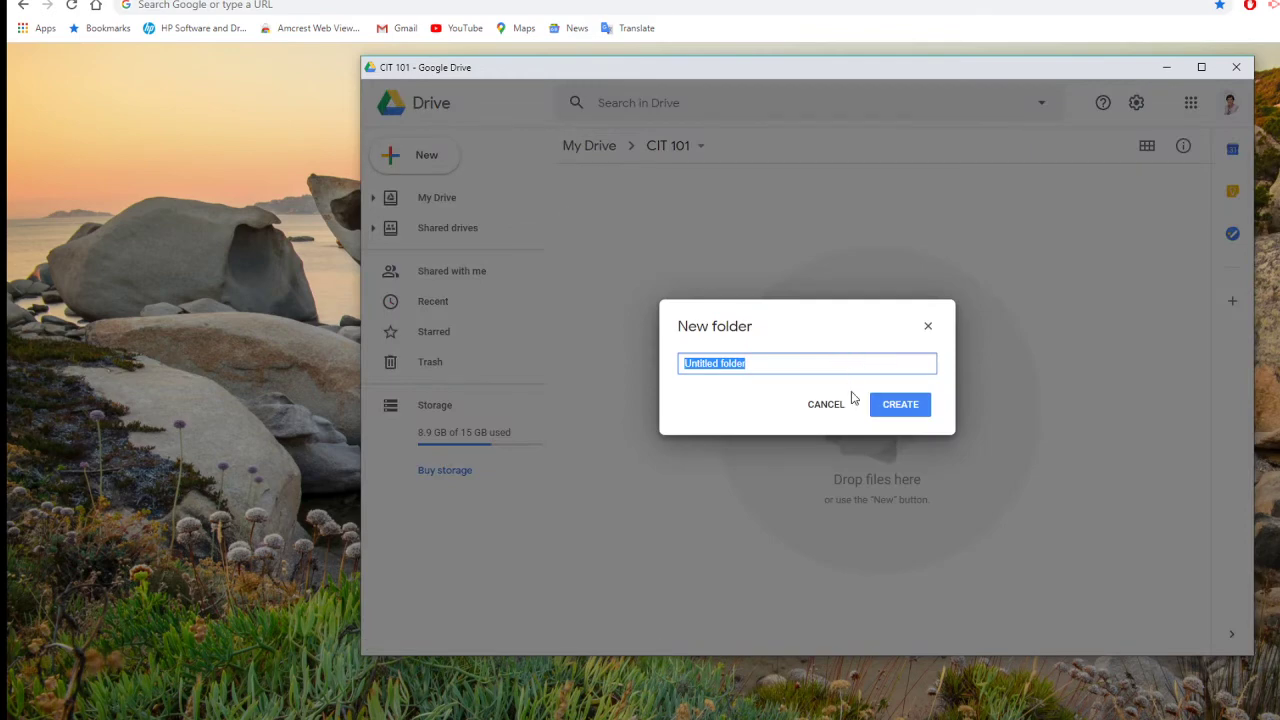
pyautogui.write('LAB')
pyautogui.click(910, 405)
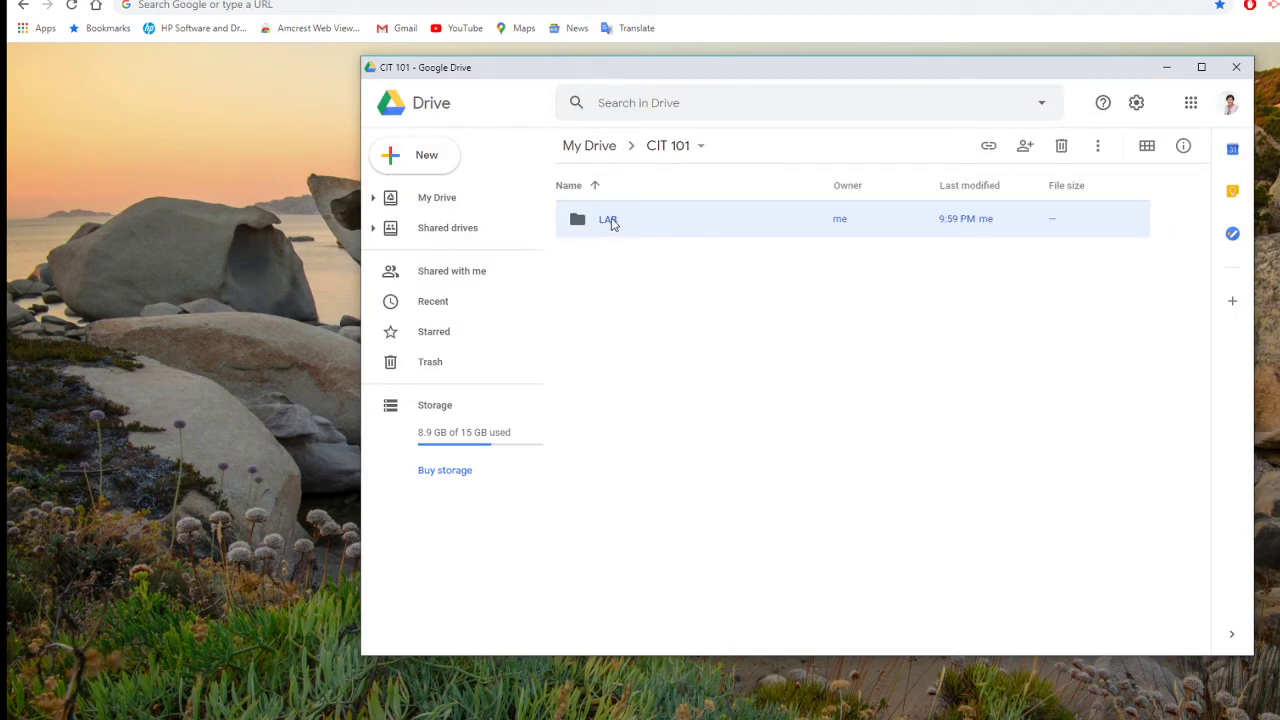
pyautogui.doubleClick(610, 223)
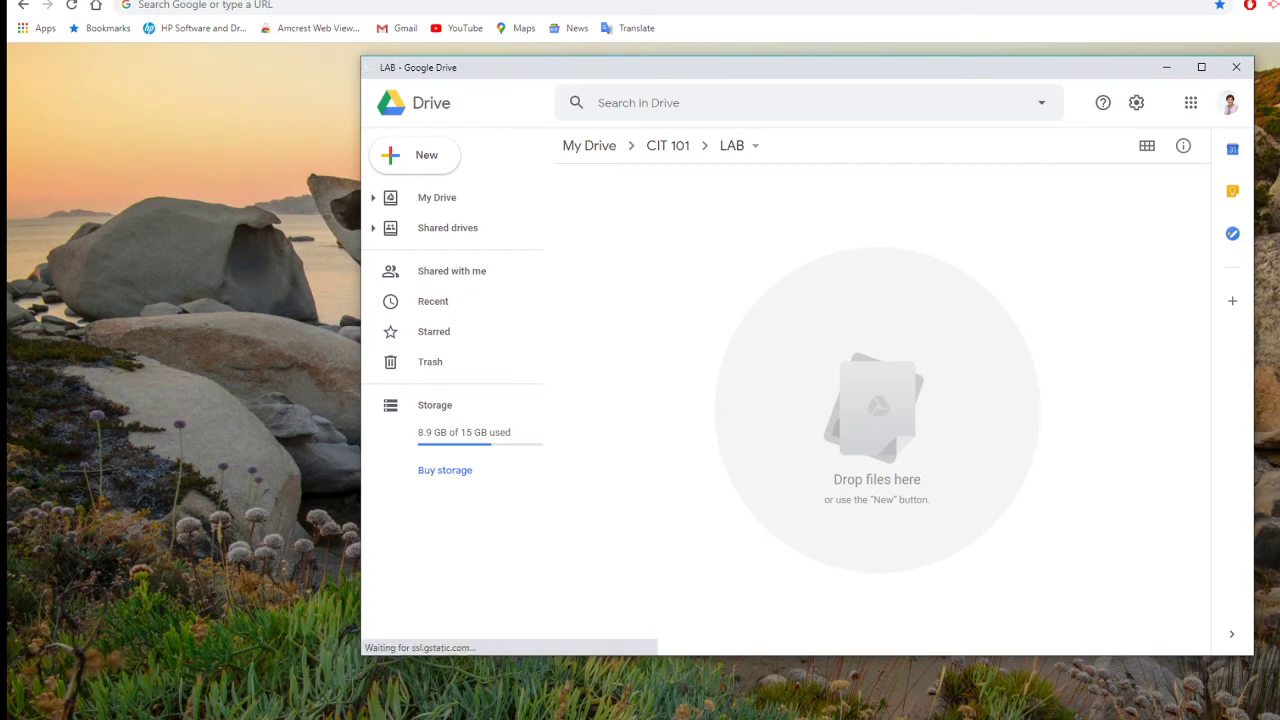
# Switch to the Word lab document with the screenshots and reduce its window to a smaller size over the instructions document.
pyautogui.moveTo(560, 718)
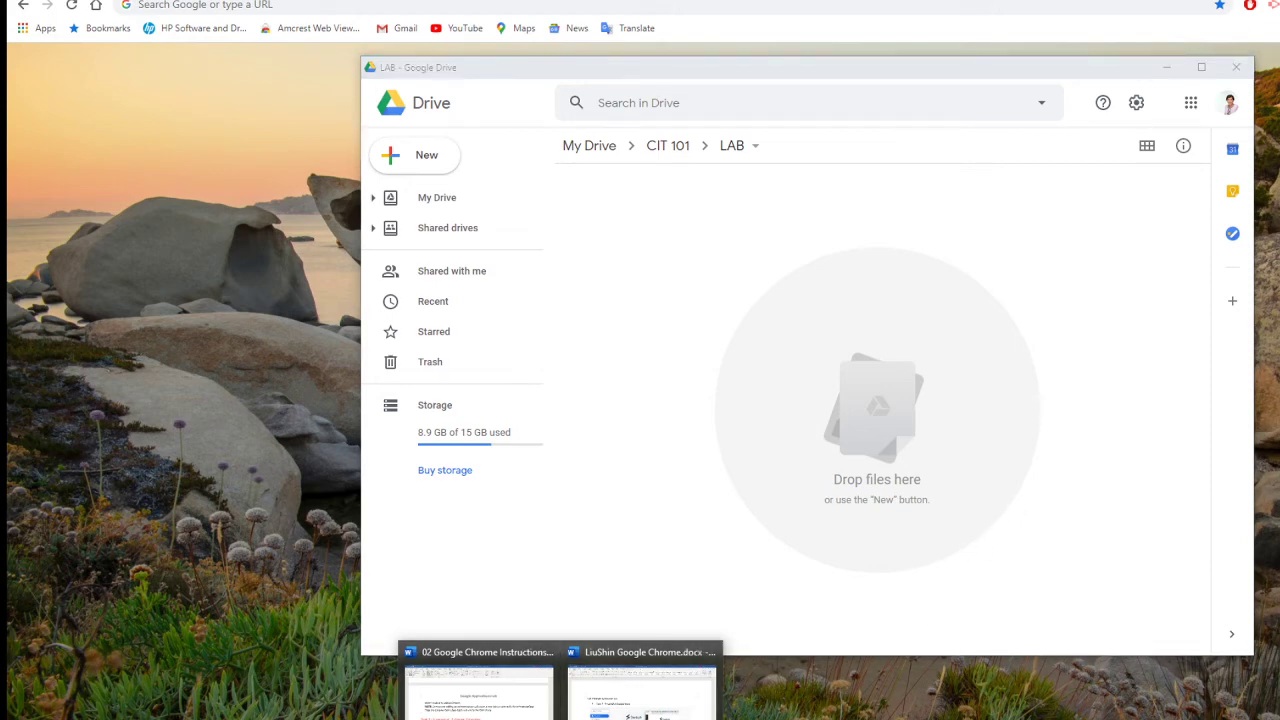
pyautogui.click(520, 719)
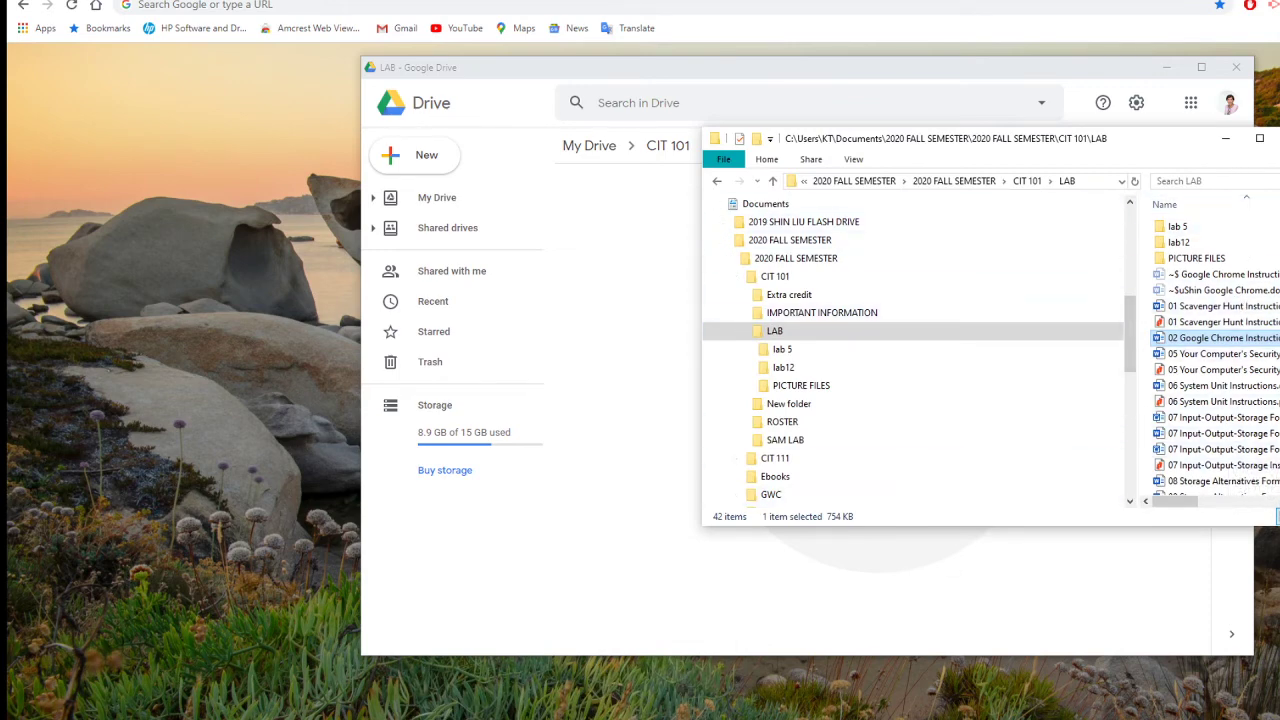
pyautogui.moveTo(632, 710)
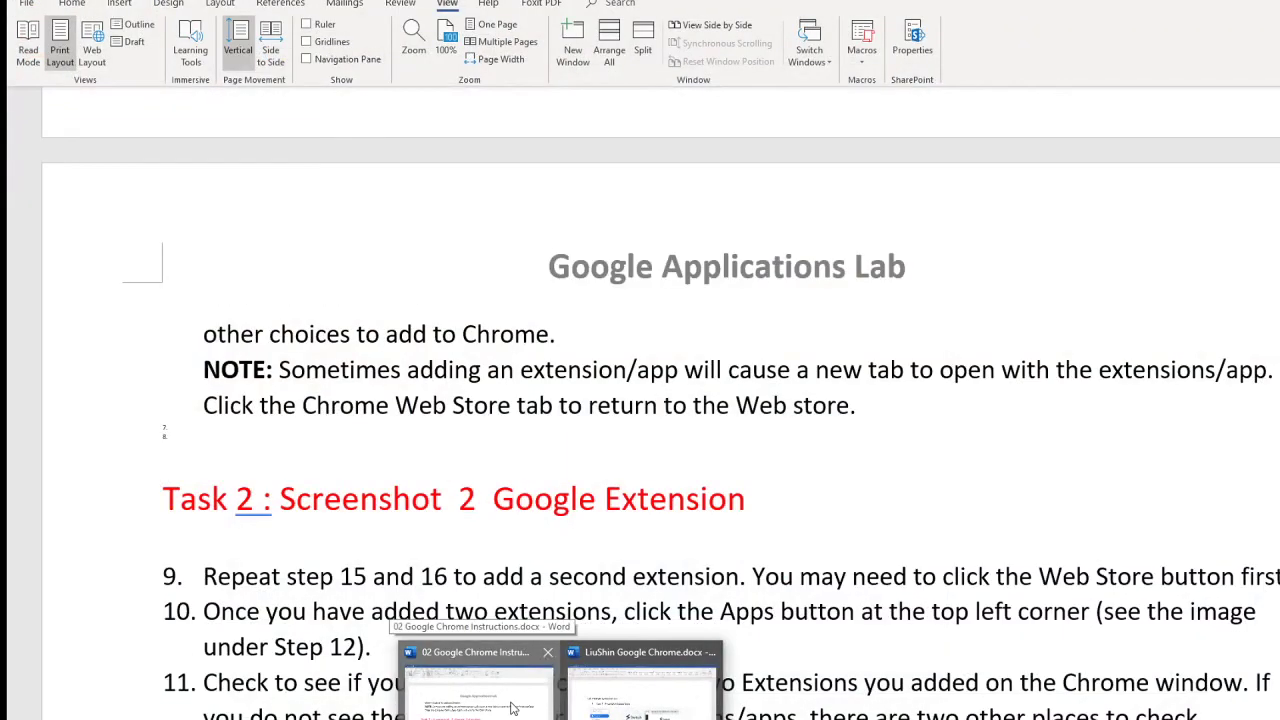
pyautogui.click(512, 708)
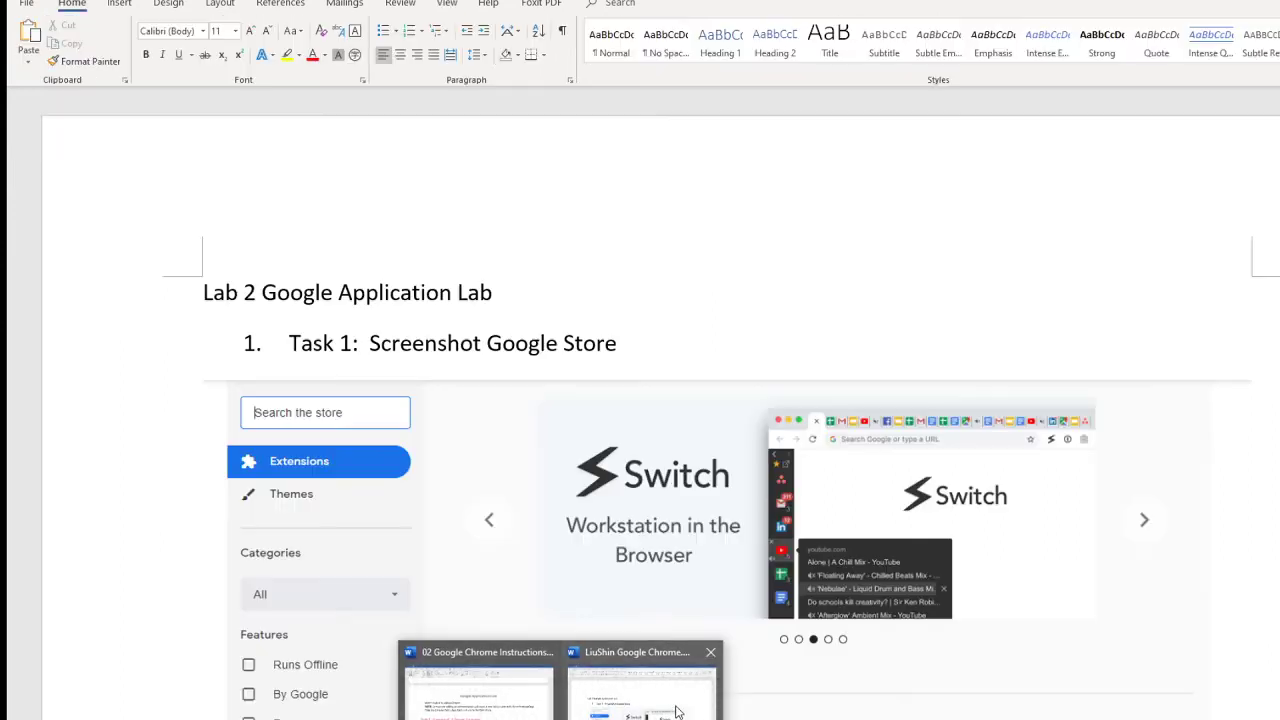
pyautogui.click(697, 665)
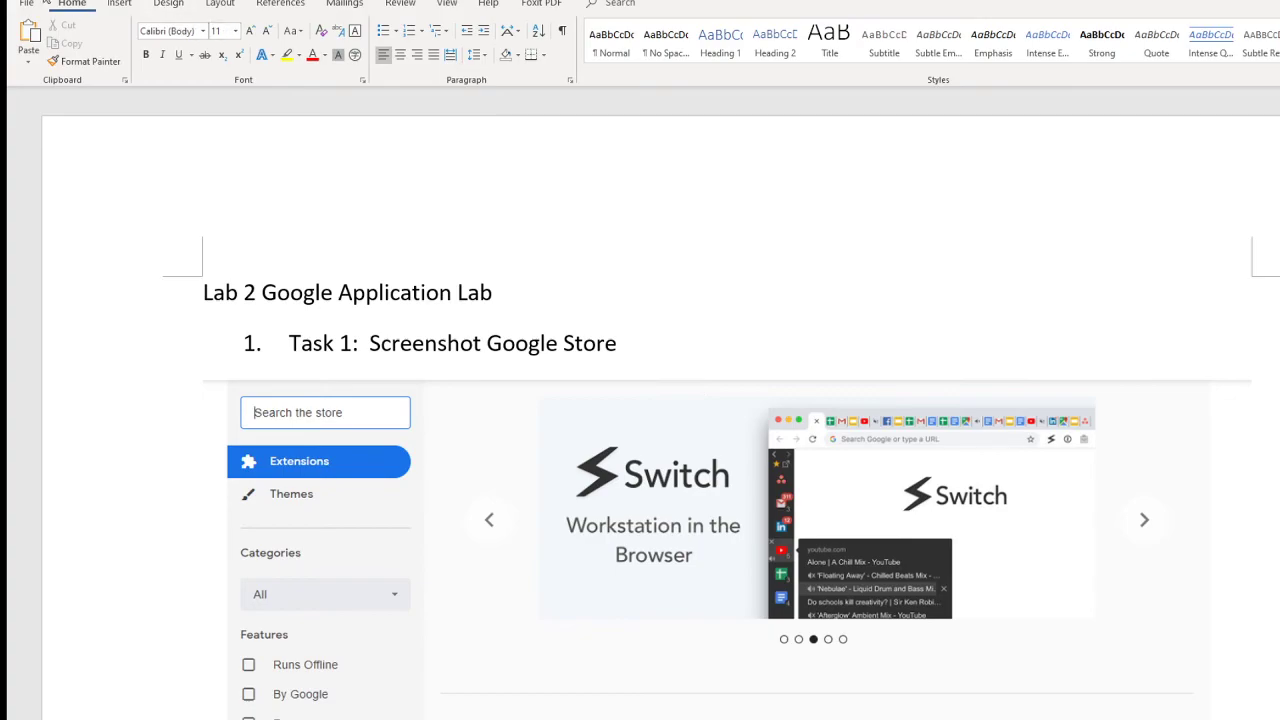
pyautogui.click(26, 4)
pyautogui.click(48, 174)
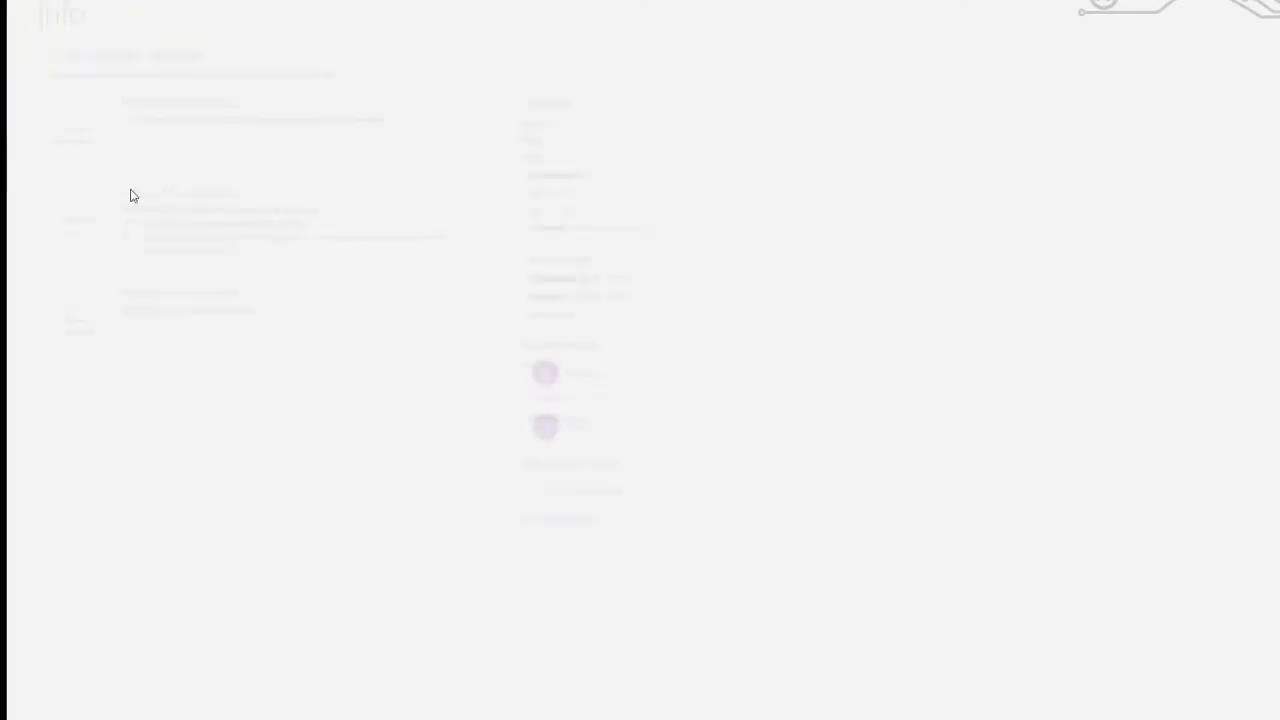
pyautogui.press('super+Down')
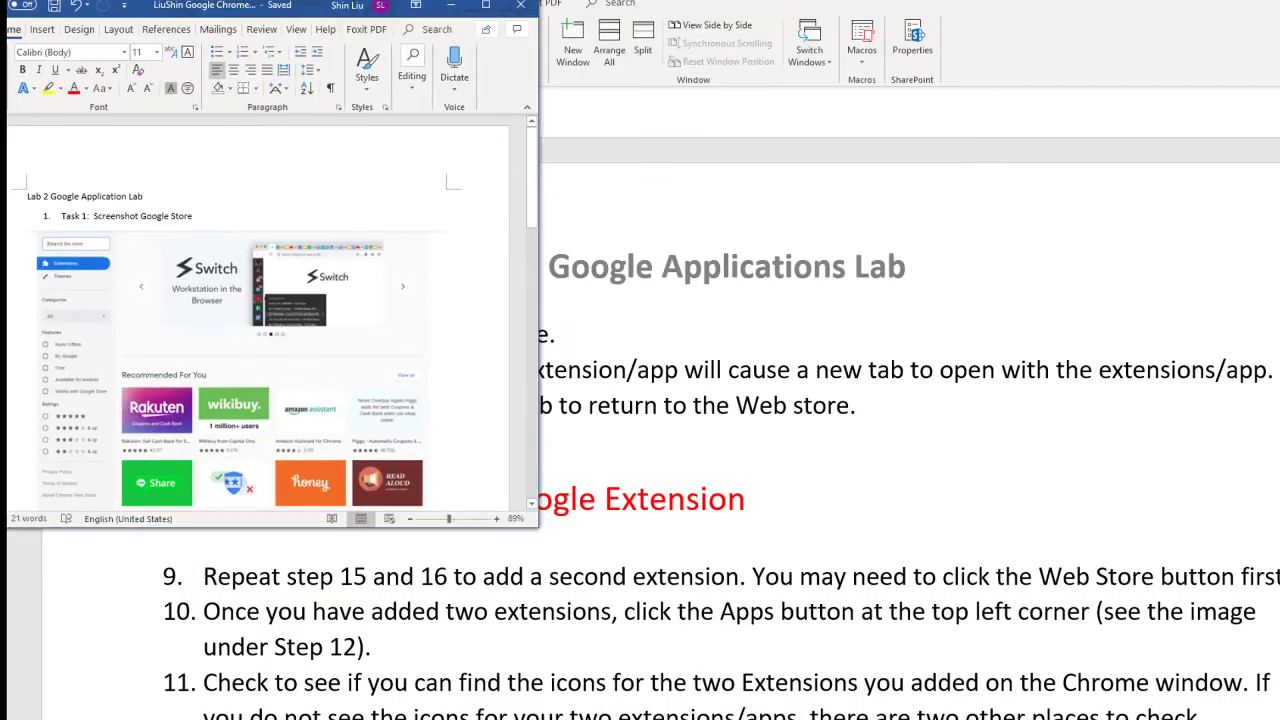